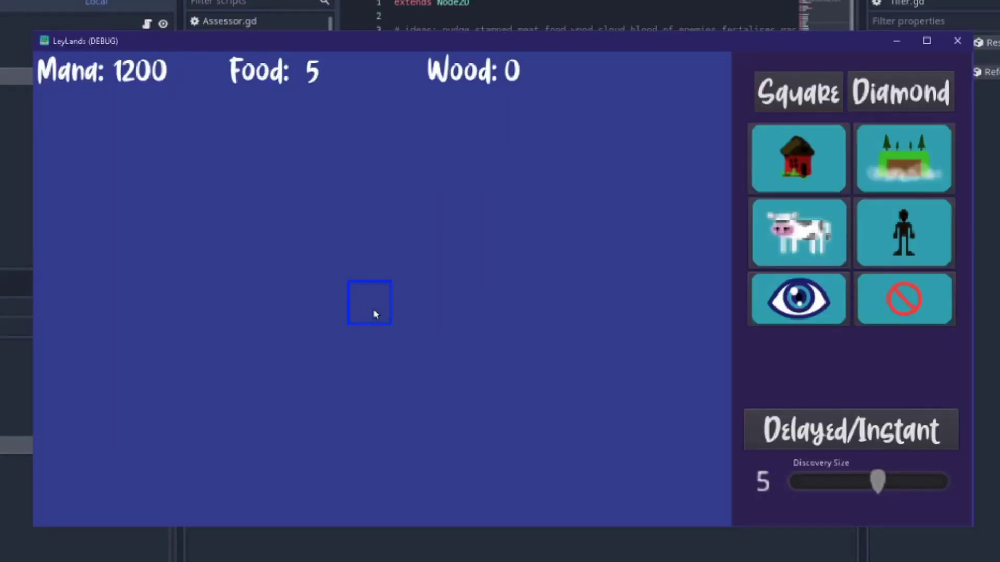
Step: Reveal the hidden land and place three human villagers along the upper plateau
left_click(382, 317)
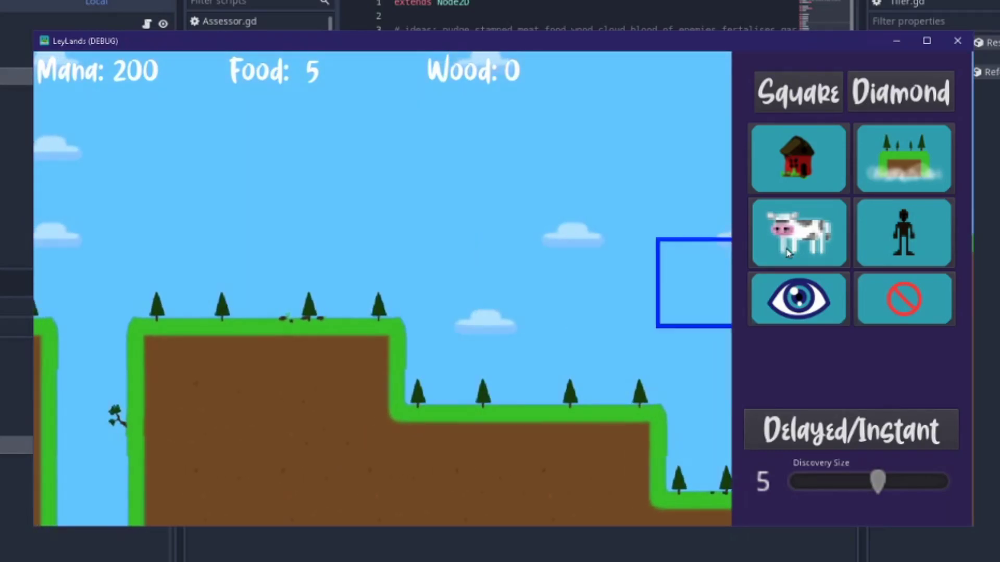
left_click(903, 233)
left_click(368, 256)
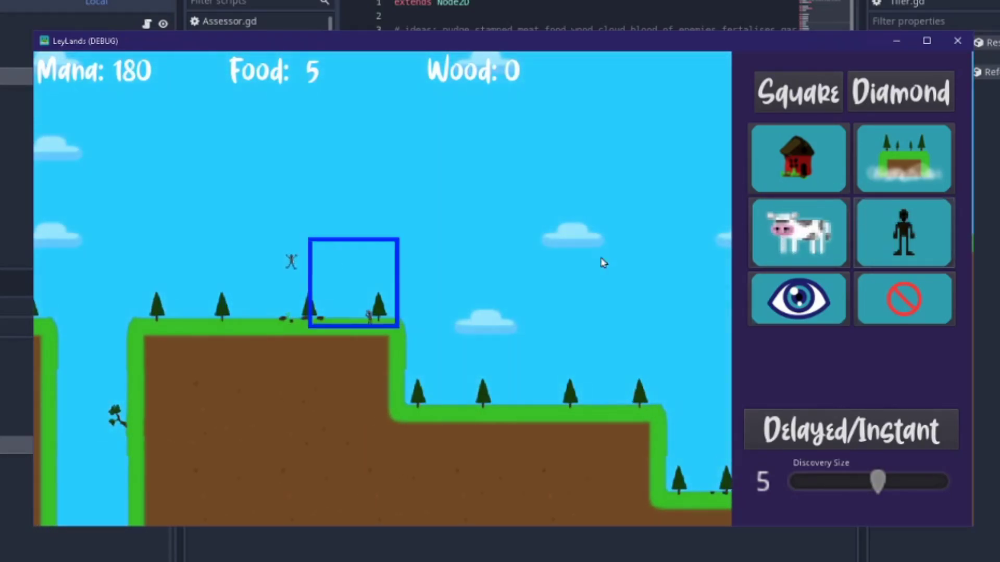
left_click(900, 235)
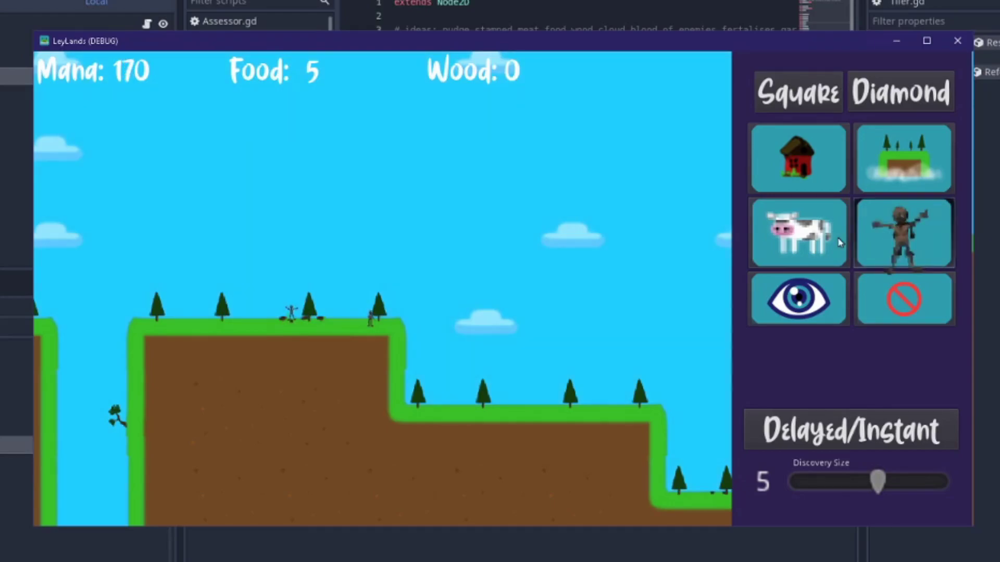
left_click(930, 240)
left_click(154, 272)
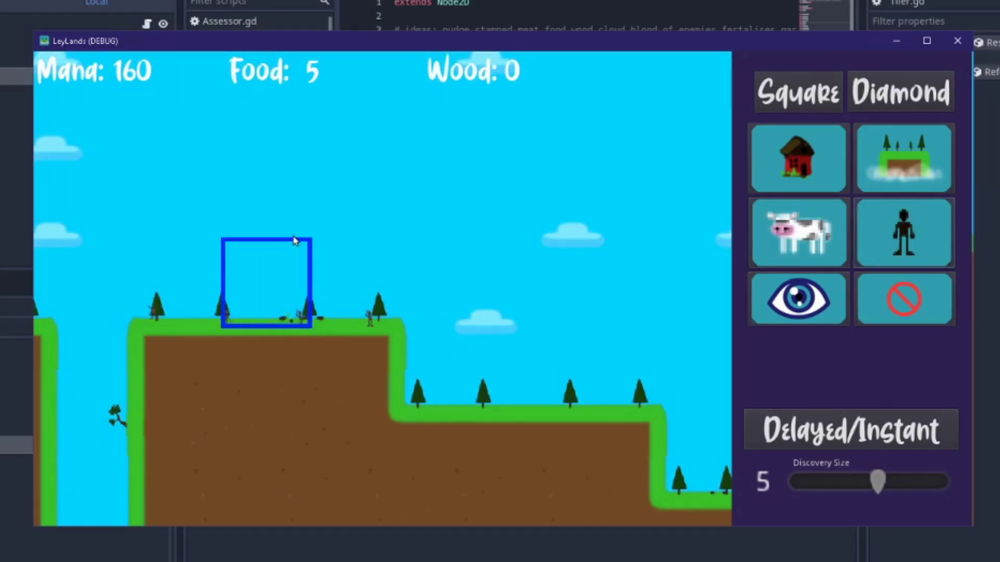
Step: Place a cow in the middle of the plateau and a house near the plateau's eastern end
middle_click_drag(297, 233, 409, 246)
scroll(417, 248, "up", 1)
middle_click_drag(466, 258, 446, 244)
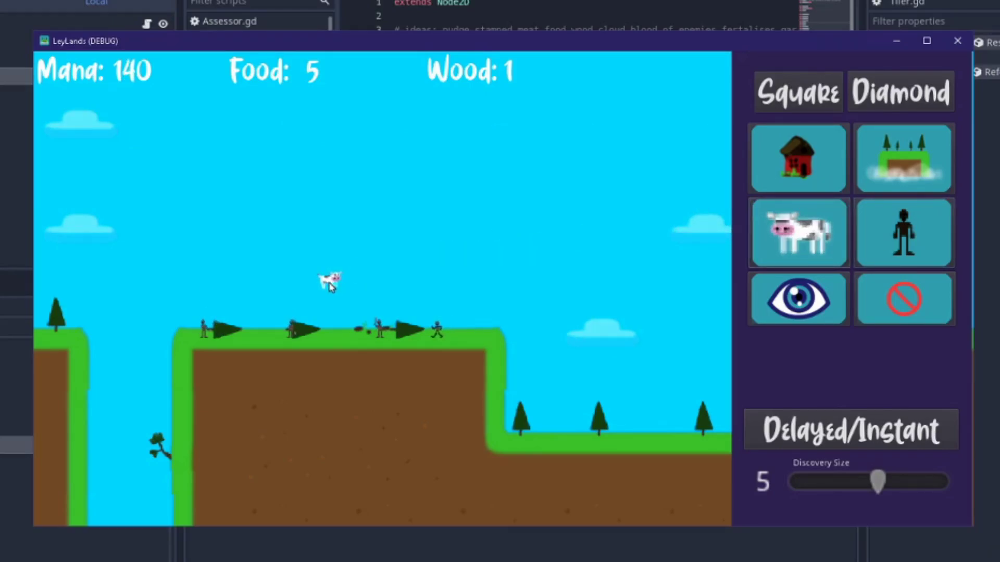
left_click(329, 287)
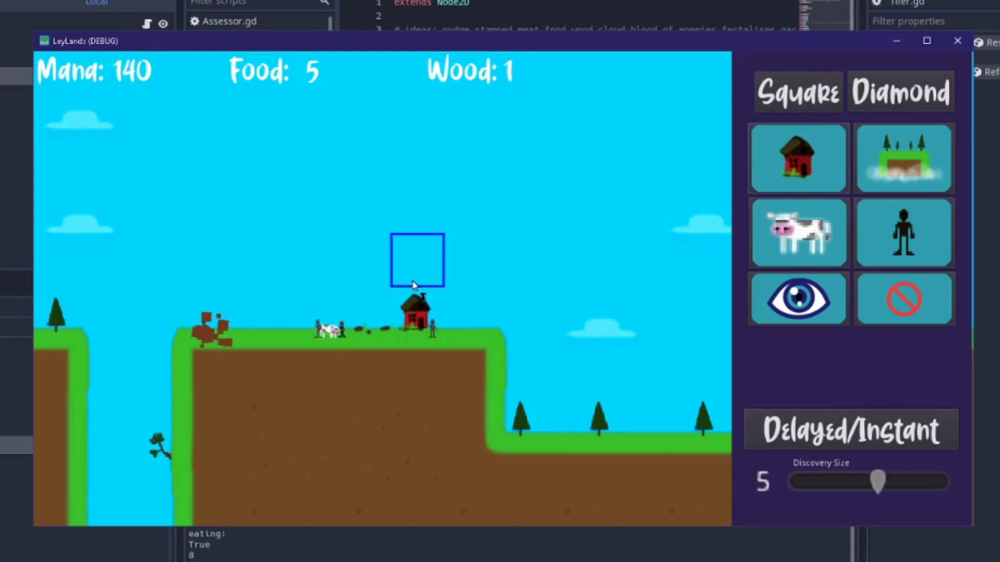
Step: Place two more cows on the open grass of the plateau, west of the house
scroll(472, 283, "up", 1)
middle_click_drag(413, 284, 510, 256)
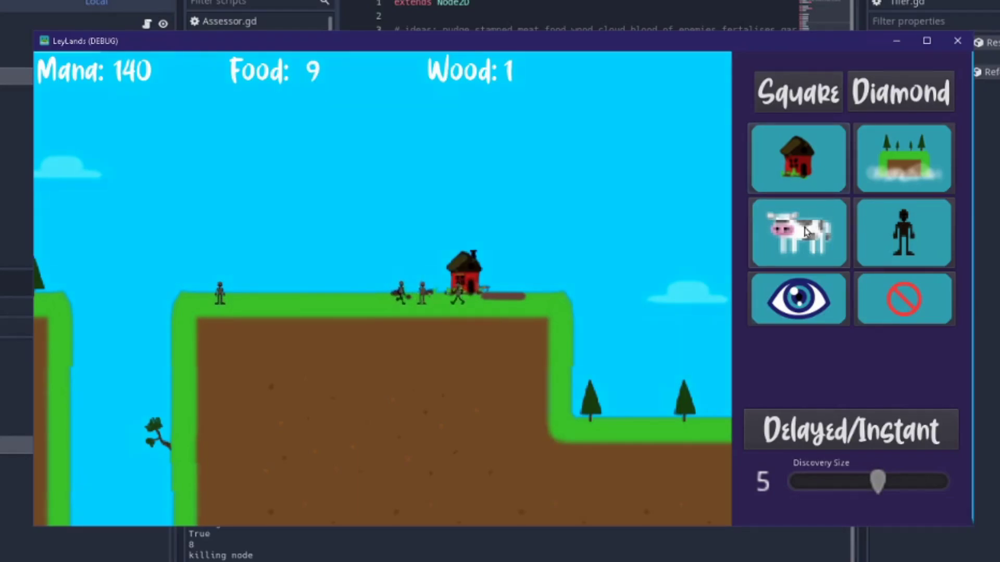
left_click(306, 254)
left_click(792, 234)
left_click(325, 243)
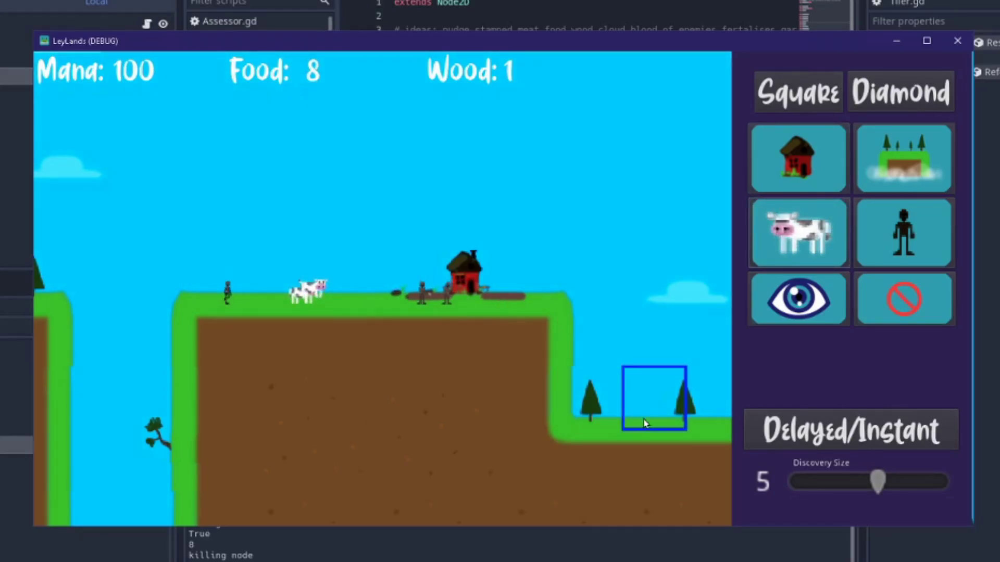
Step: Move trees from the lower eastern ledge and the western island onto the plateau beside the cows
left_click_drag(402, 254, 345, 245)
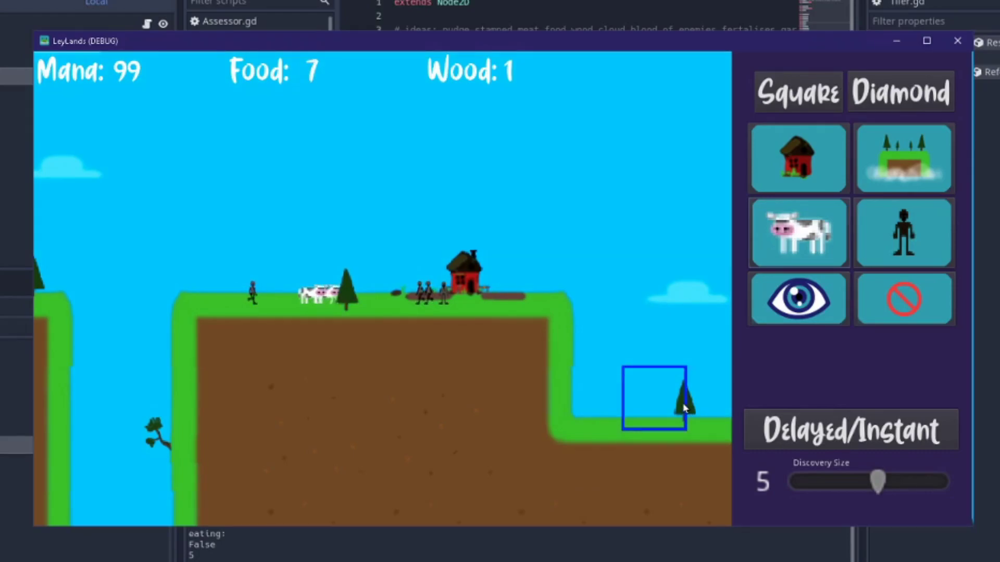
left_click_drag(687, 408, 392, 236)
middle_click_drag(391, 237, 508, 260)
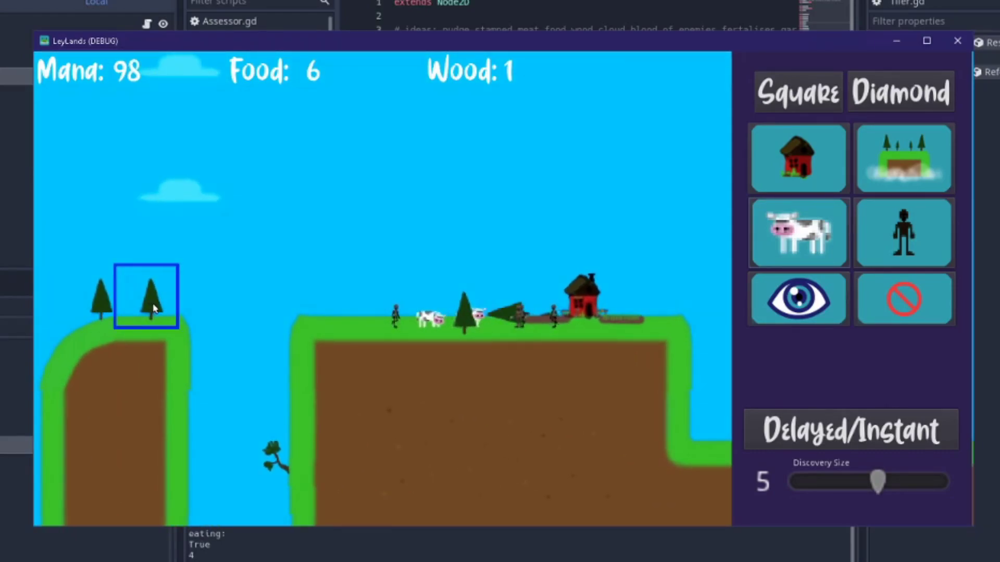
left_click_drag(101, 298, 458, 263)
Step: Move the tree at the far end of the lower ledge onto the plateau among the other trees
middle_click_drag(599, 287, 395, 270)
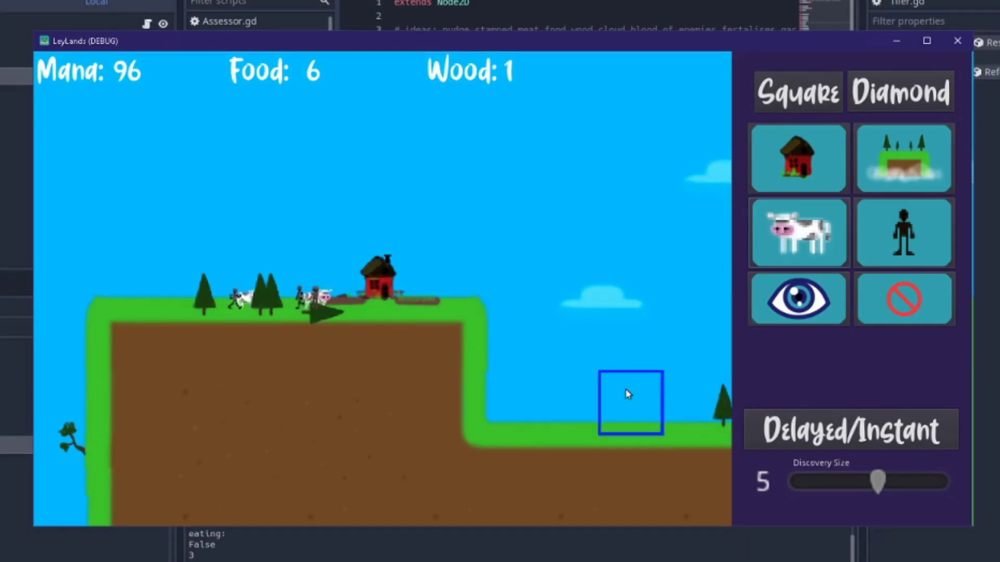
middle_click_drag(627, 395, 576, 381)
left_click_drag(672, 396, 238, 193)
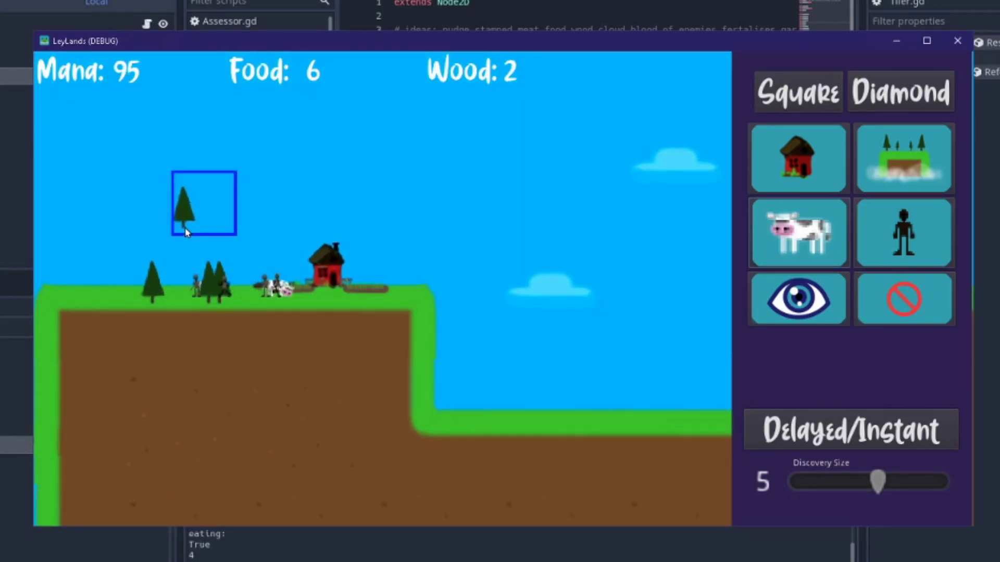
Step: Build a mana tower on top of the existing house on the plateau
middle_click_drag(214, 221, 353, 221)
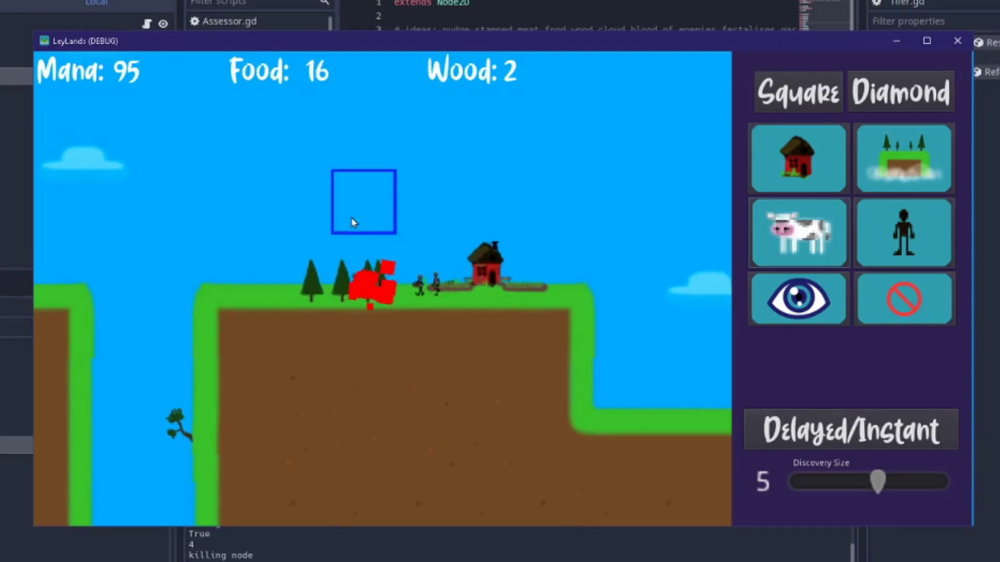
middle_click_drag(447, 198, 453, 200)
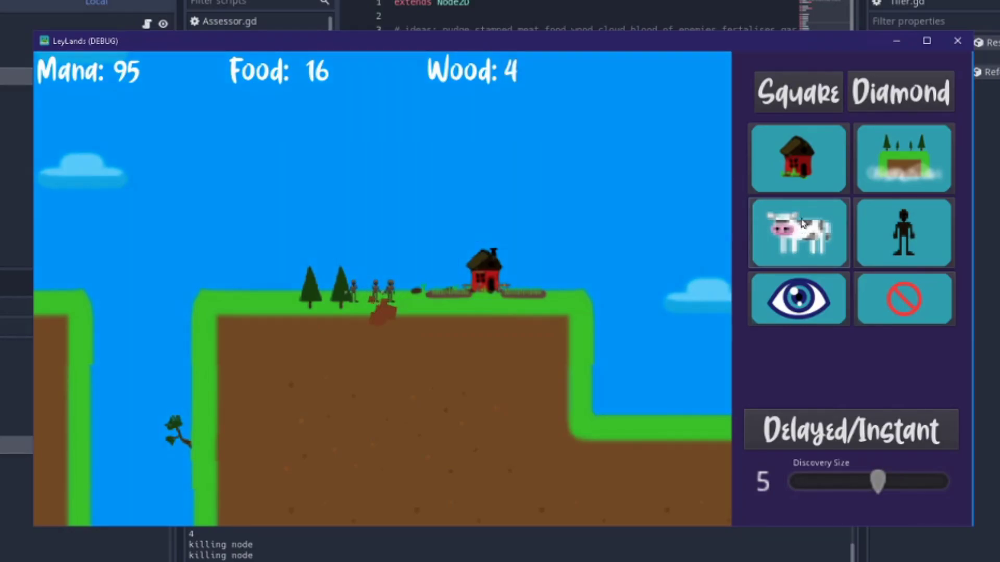
left_click(491, 231)
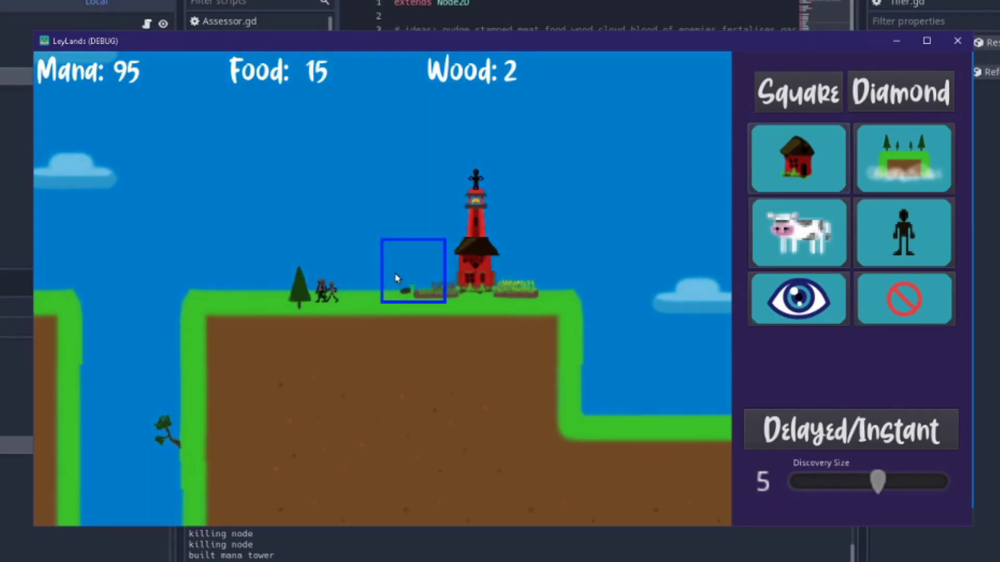
Step: Build a second house on the western part of the plateau, where the villagers stand
middle_click_drag(572, 292, 482, 290)
scroll(384, 282, "down", 2)
middle_click_drag(383, 283, 434, 277)
scroll(434, 277, "up", 2)
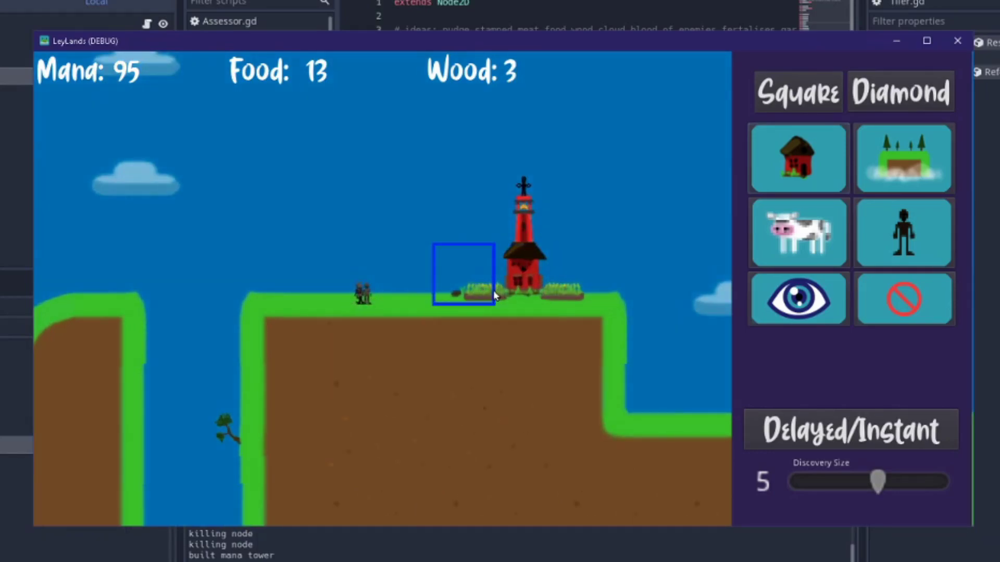
left_click(357, 269)
middle_click_drag(357, 269, 473, 272)
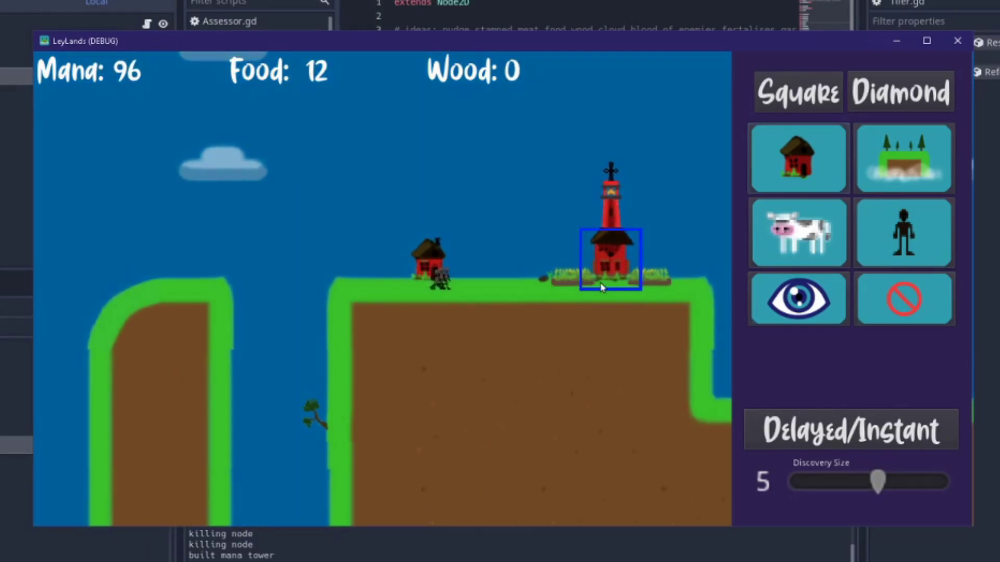
Step: Move the lower ledge's tree and one tree from the adjoining pit to the grass between the house and the mana tower
middle_click_drag(601, 287, 393, 273)
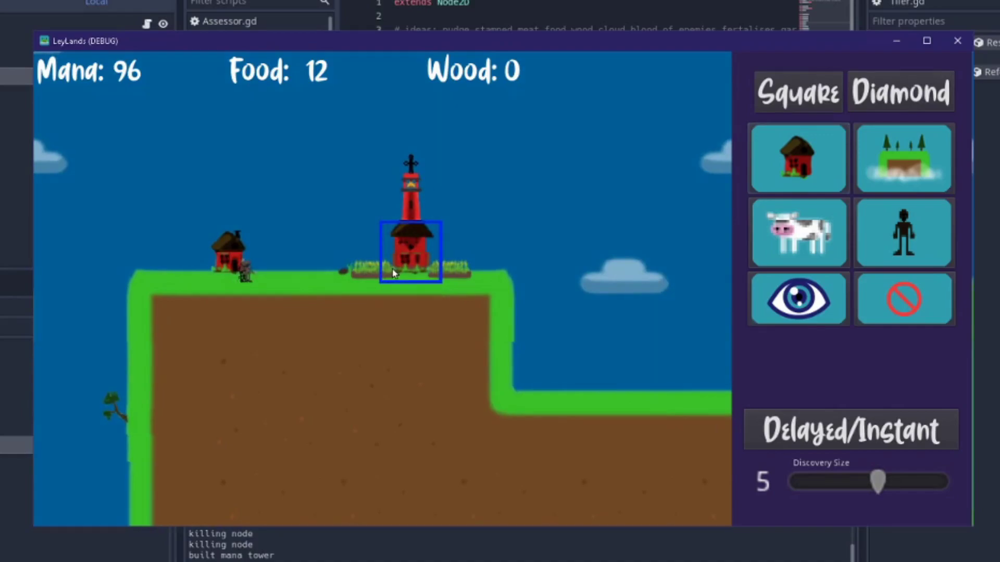
middle_click_drag(410, 206, 421, 247)
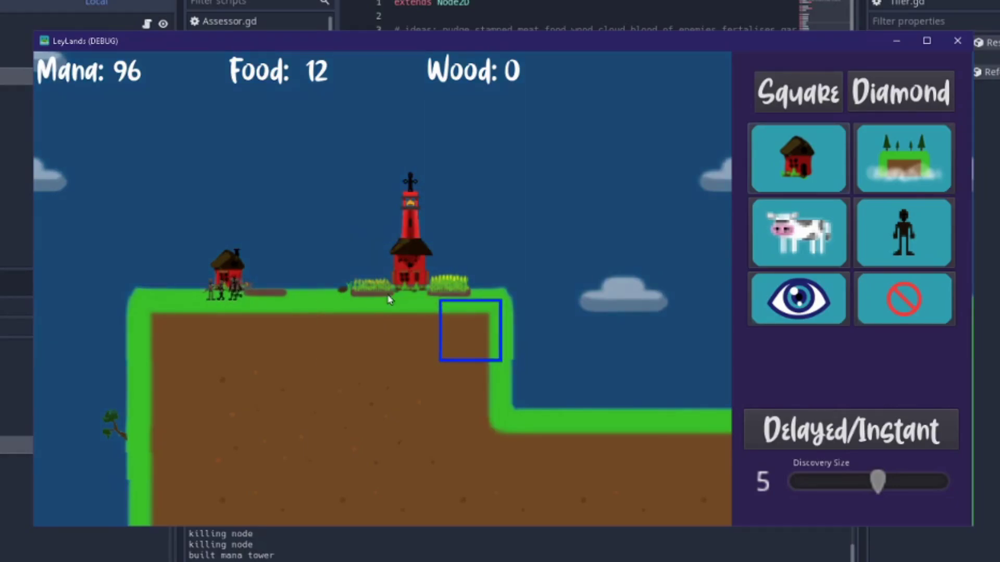
scroll(385, 294, "down", 3)
middle_click_drag(209, 314, 296, 317)
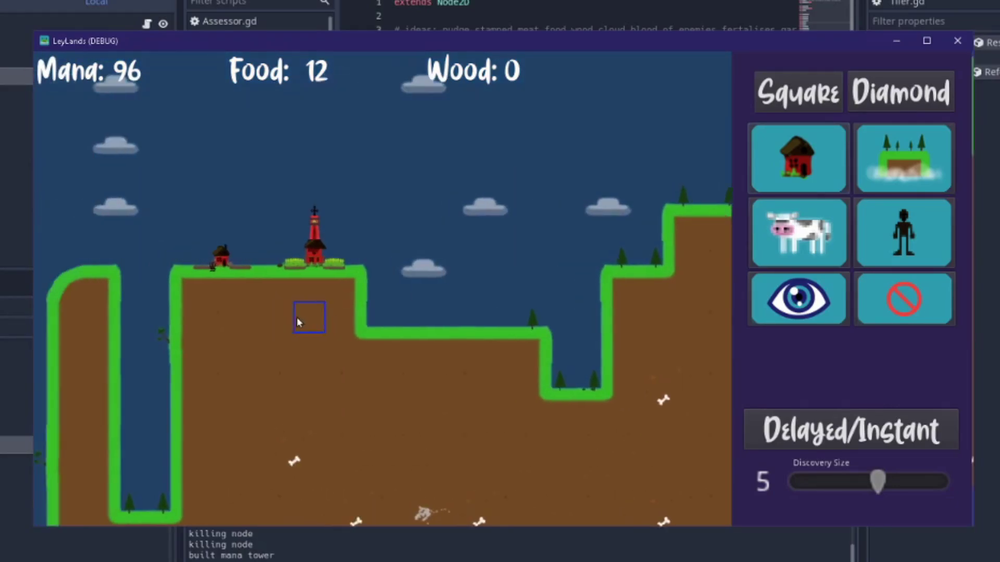
scroll(312, 319, "up", 3)
middle_click_drag(436, 319, 365, 337)
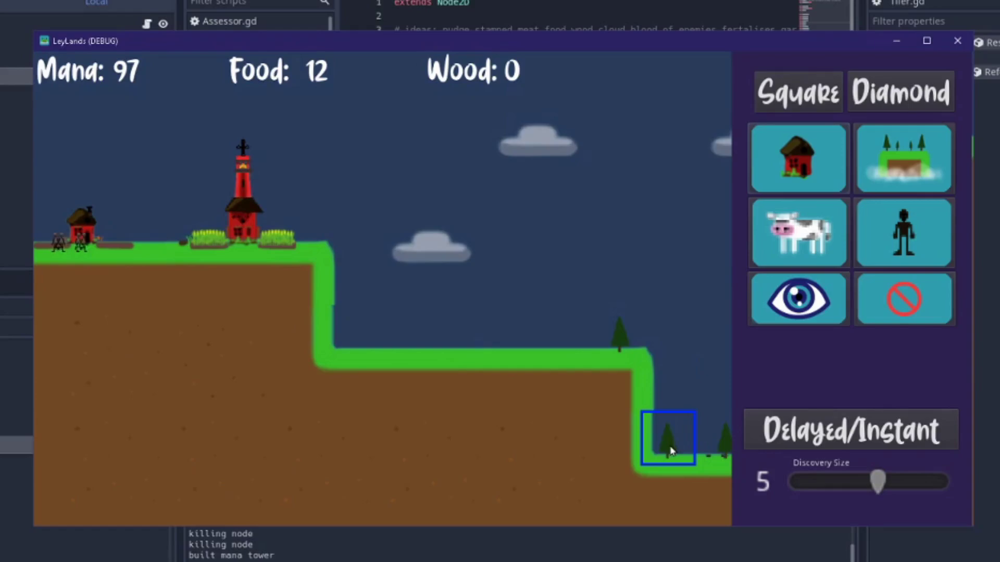
scroll(214, 236, "down", 3)
scroll(364, 341, "up", 1)
middle_click_drag(376, 349, 464, 358)
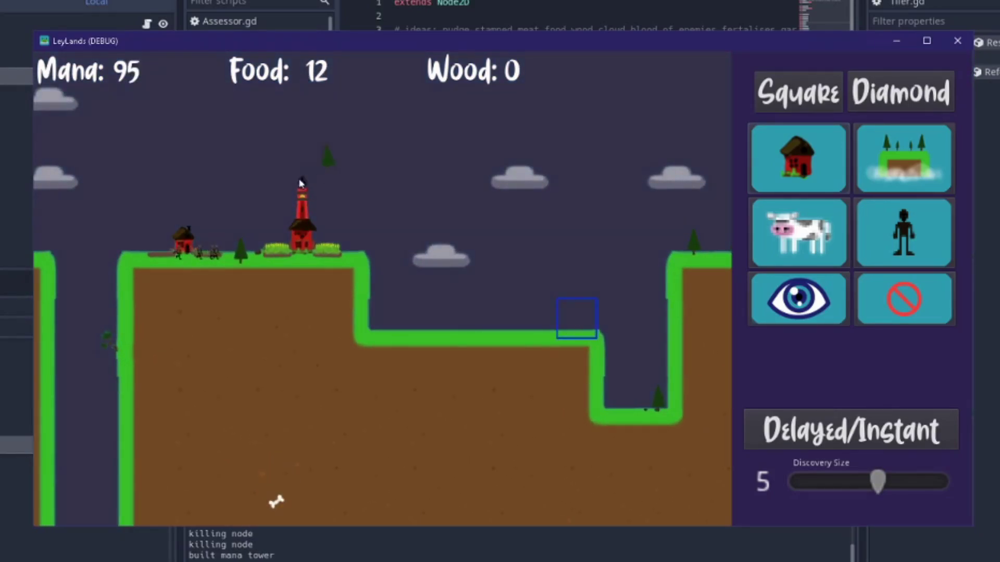
Step: Move the remaining tree out of the pit onto the plateau, next to the villagers
scroll(292, 218, "up", 1)
scroll(295, 218, "up", 1)
middle_click_drag(269, 230, 301, 219)
scroll(304, 217, "down", 1)
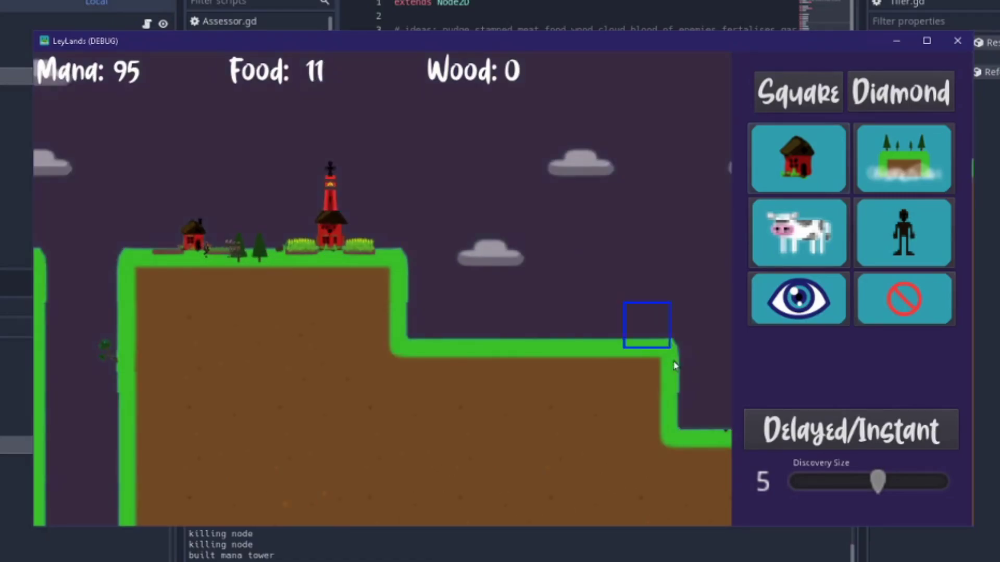
middle_click_drag(542, 366, 478, 365)
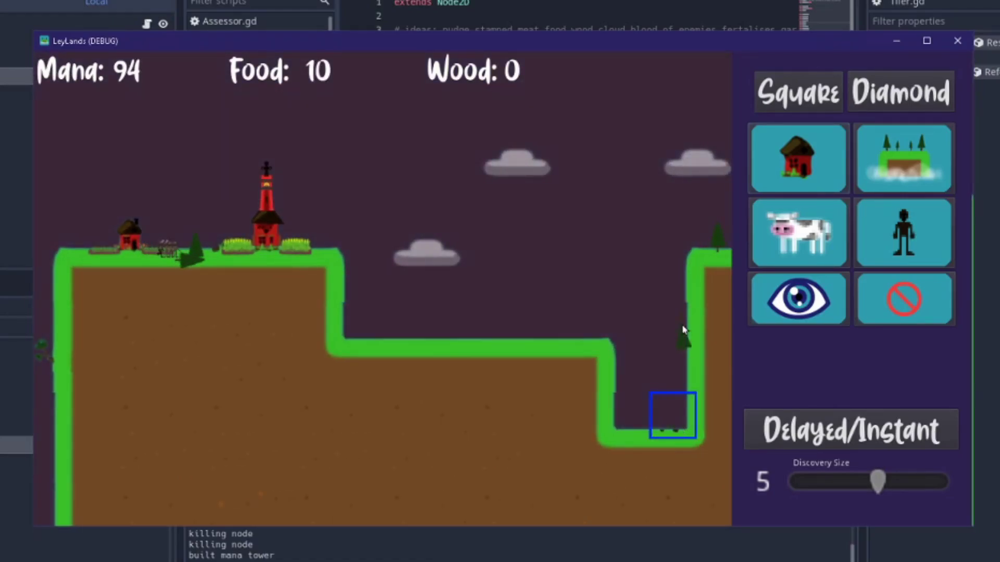
scroll(333, 203, "up", 3)
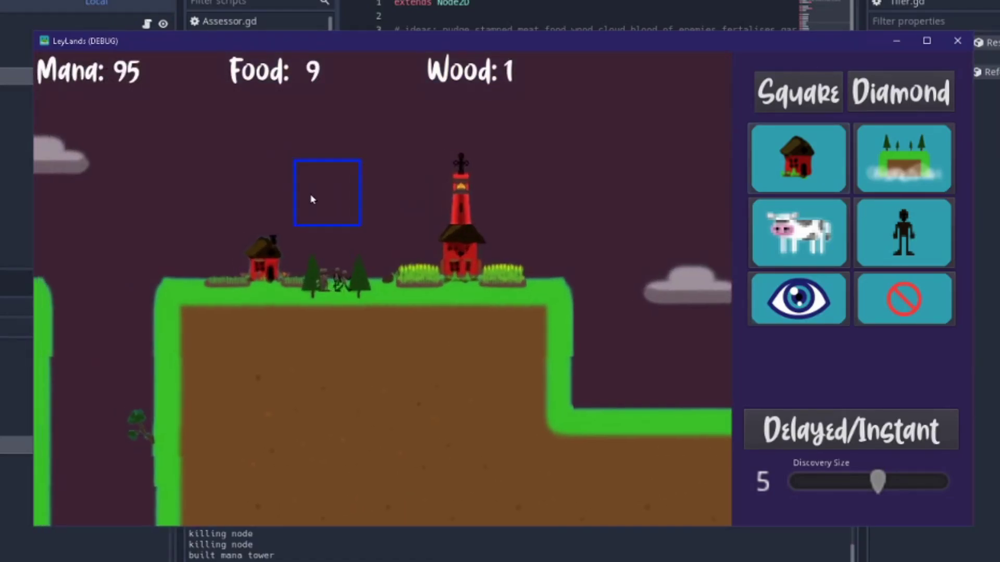
Step: Move a tree from the tall island far to the west onto the plateau between the two buildings
scroll(375, 192, "down", 3)
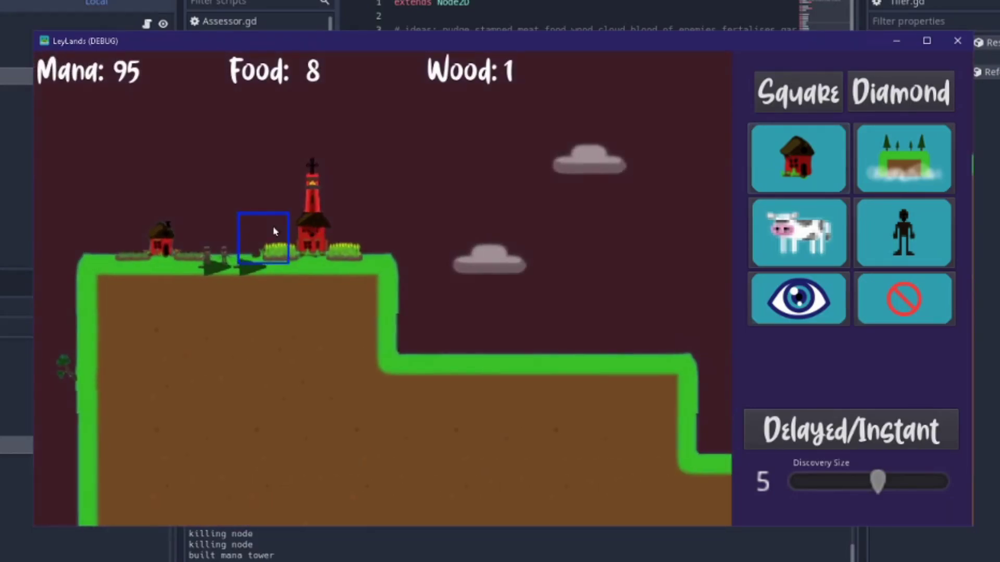
scroll(274, 231, "down", 3)
scroll(495, 252, "up", 2)
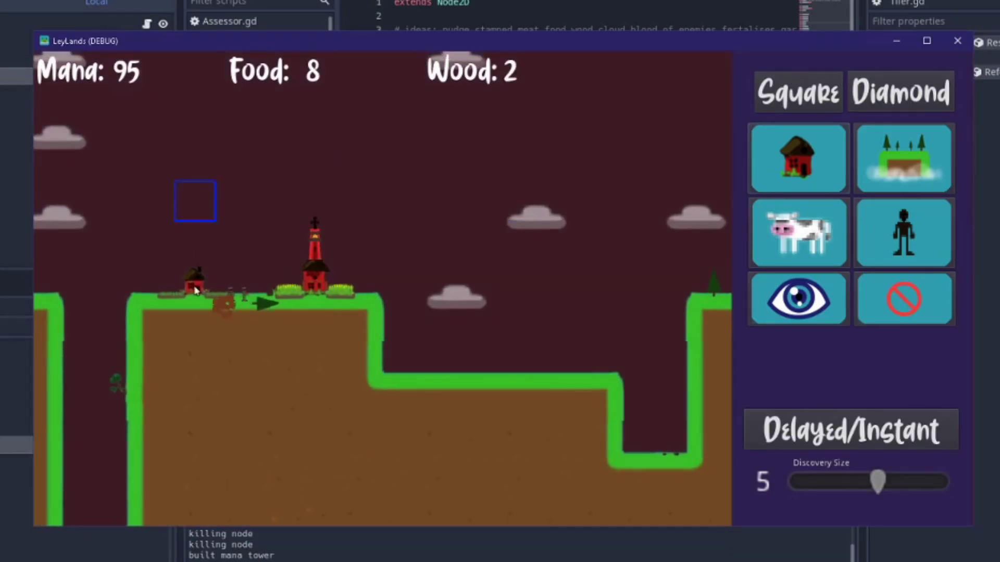
middle_click_drag(359, 258, 521, 260)
middle_click_drag(359, 214, 465, 230)
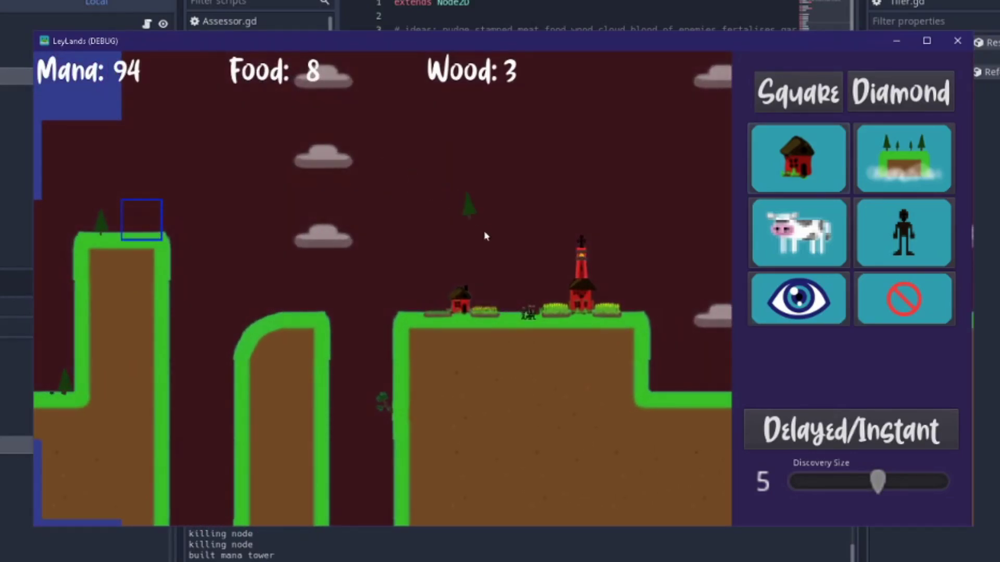
middle_click_drag(541, 262, 398, 261)
scroll(428, 260, "up", 4)
middle_click_drag(518, 256, 422, 234)
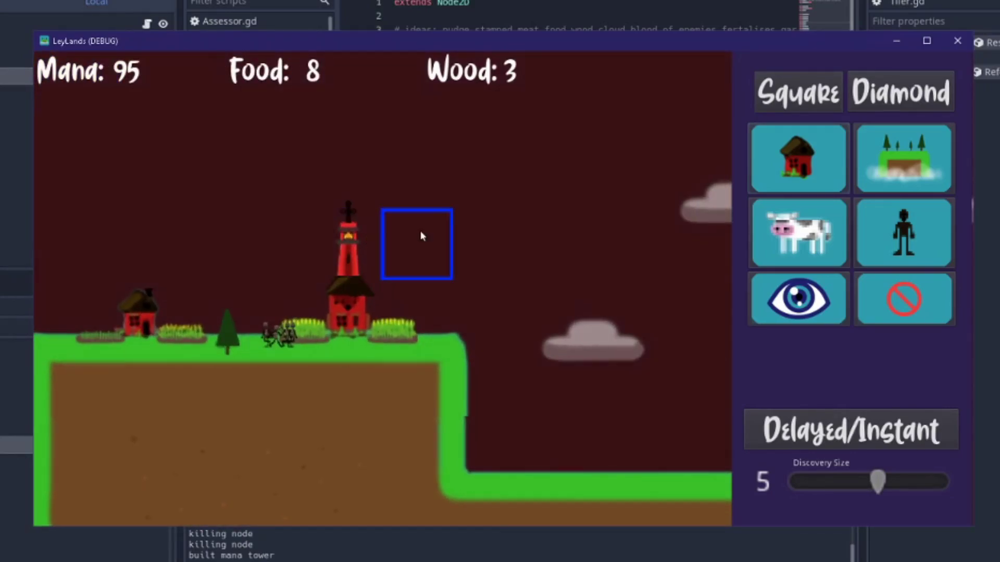
Step: Watch the villagers chop wood and harvest the crops around the house and the mana tower
scroll(421, 233, "down", 3)
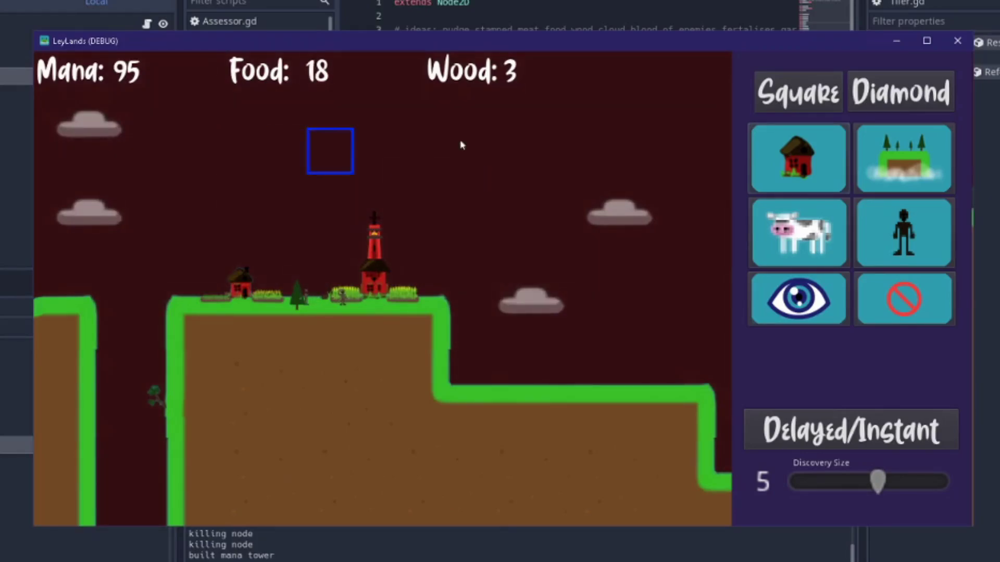
scroll(412, 196, "up", 2)
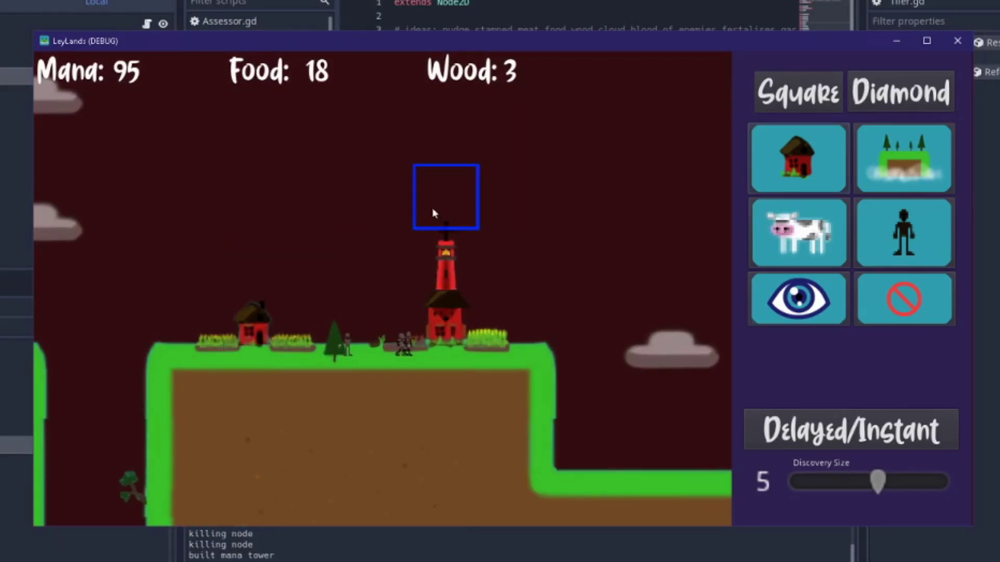
scroll(434, 213, "down", 3)
scroll(287, 248, "up", 3)
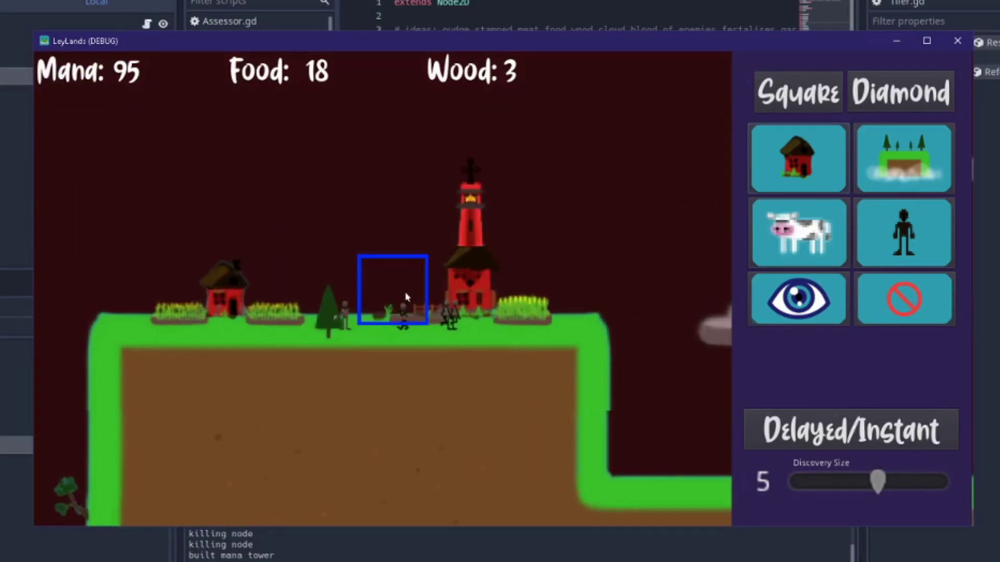
key("Left")
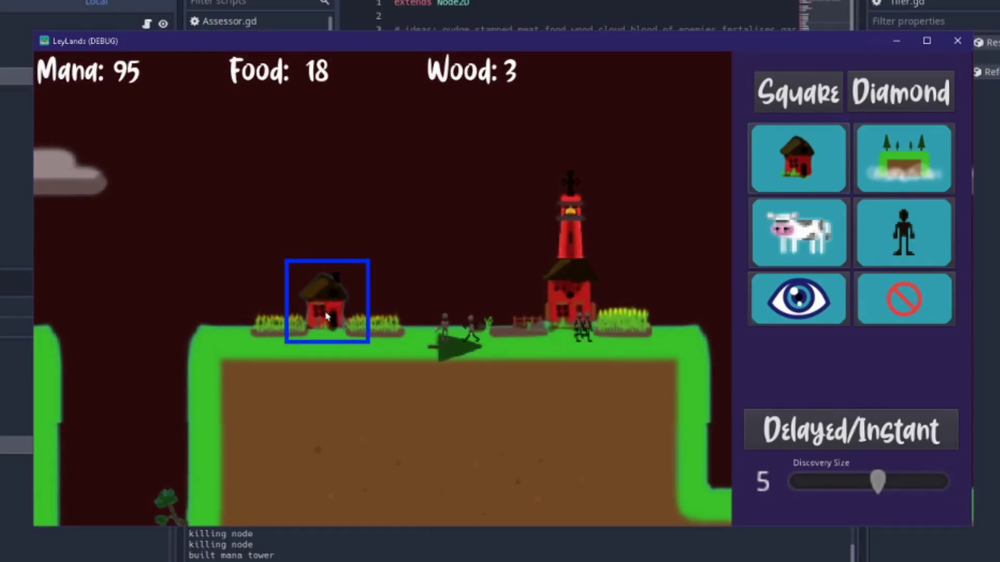
scroll(326, 315, "up", 1)
key("Right")
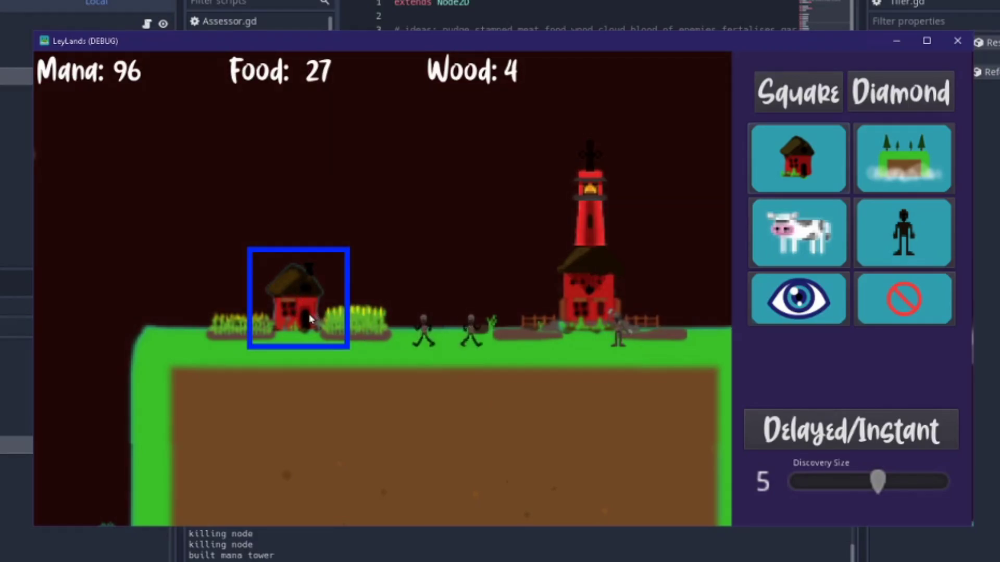
scroll(310, 319, "down", 3)
key("Right")
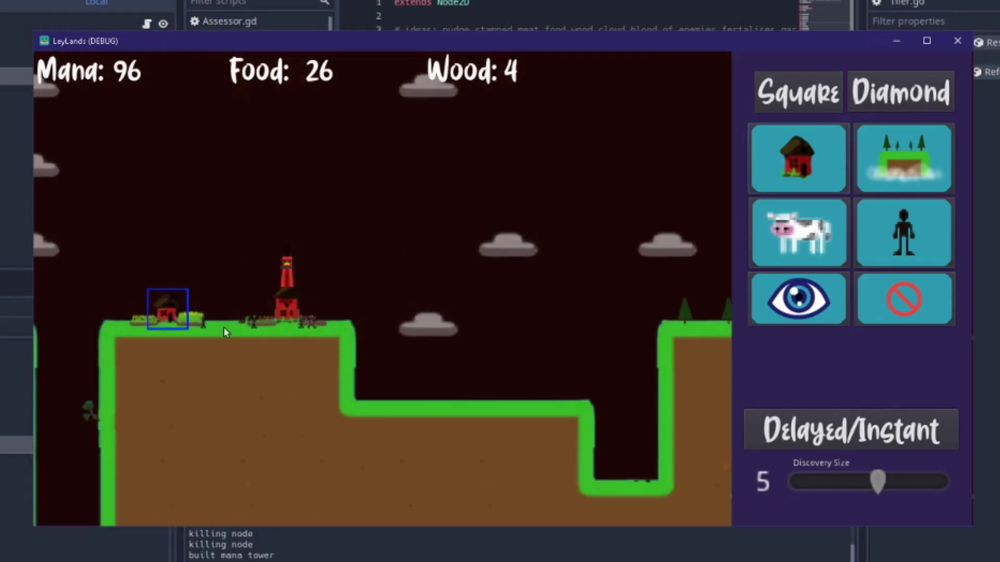
Step: Move a tree from the eastern ledge onto the plateau between the house and the mana tower
key("Right")
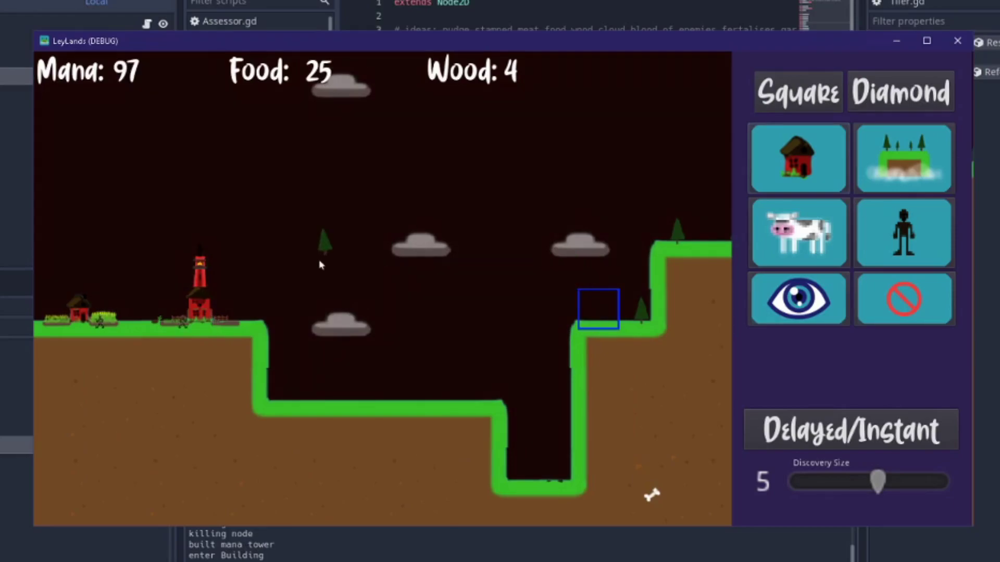
middle_click_drag(163, 293, 477, 261)
scroll(406, 289, "up", 3)
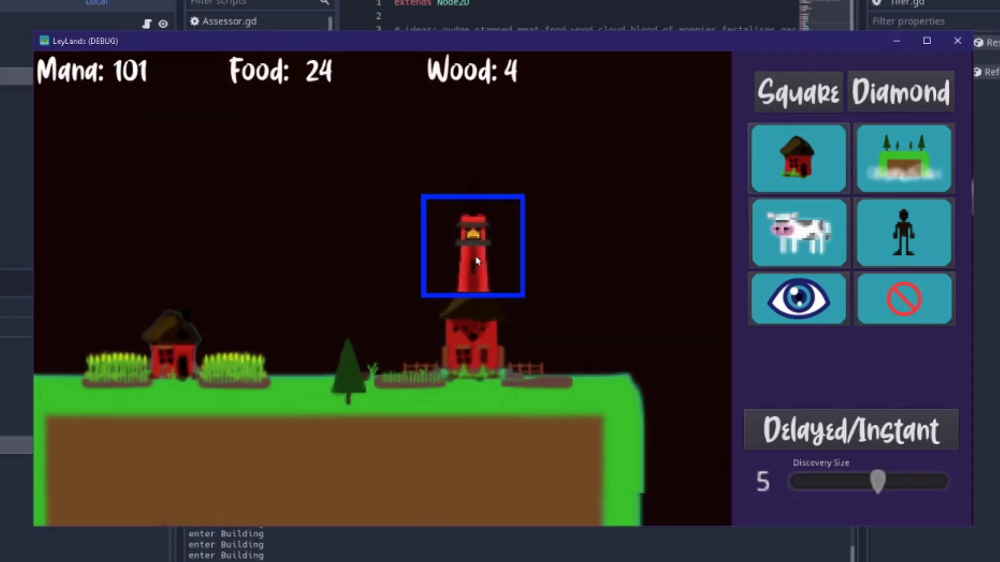
Step: Place two cows on the plateau between the house and the mana tower
key("Left")
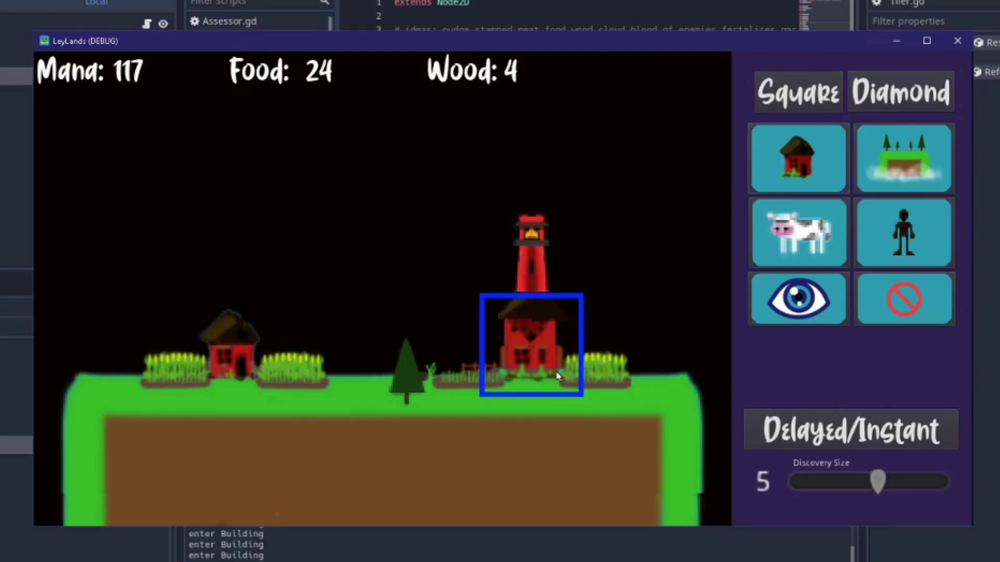
scroll(451, 318, "down", 2)
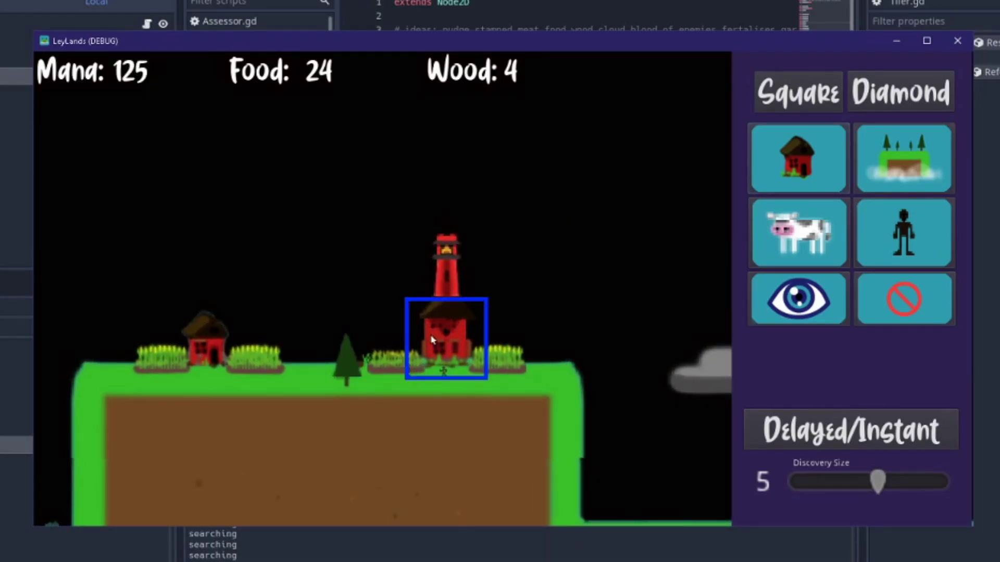
key("a")
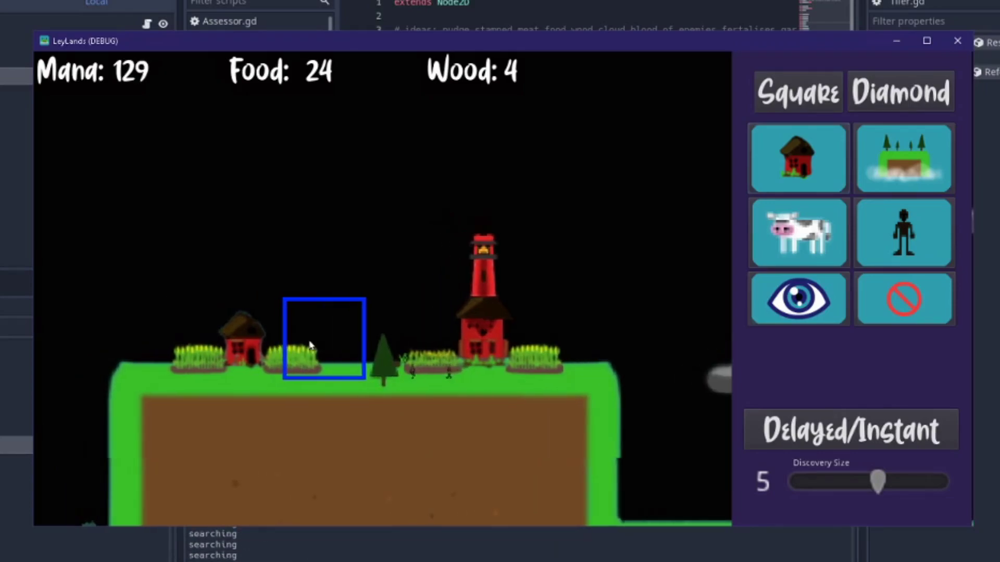
middle_click_drag(330, 325, 357, 321)
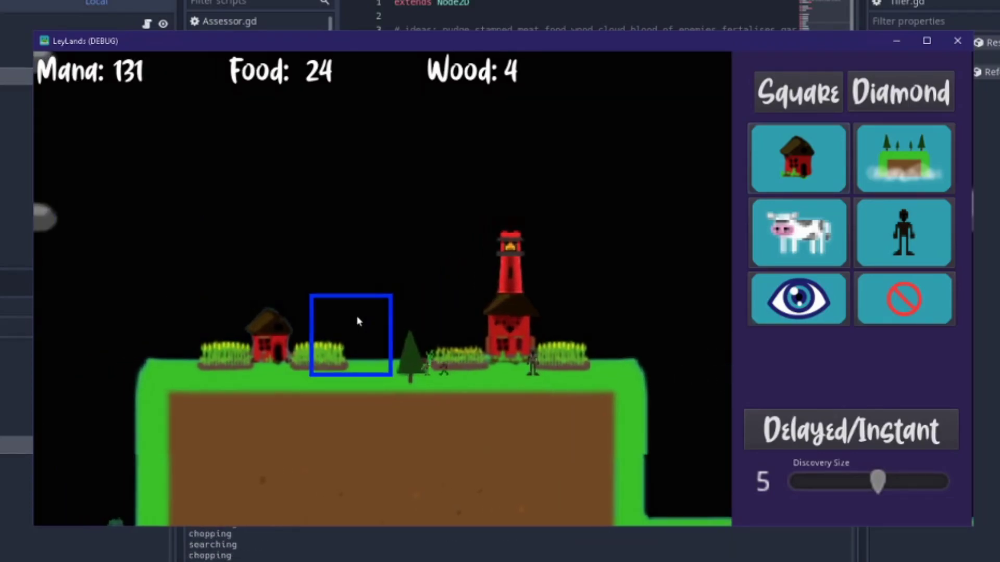
left_click(803, 227)
left_click(322, 250)
left_click(777, 255)
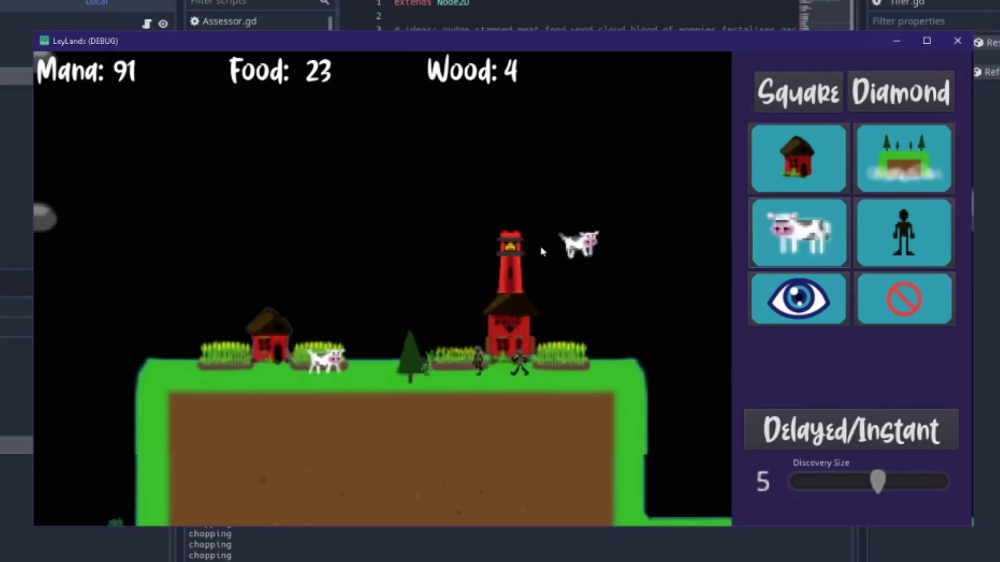
left_click(446, 252)
Step: Move the remaining tree from the eastern ledge onto the plateau between the two buildings
scroll(443, 255, "down", 2)
middle_click_drag(560, 272, 193, 251)
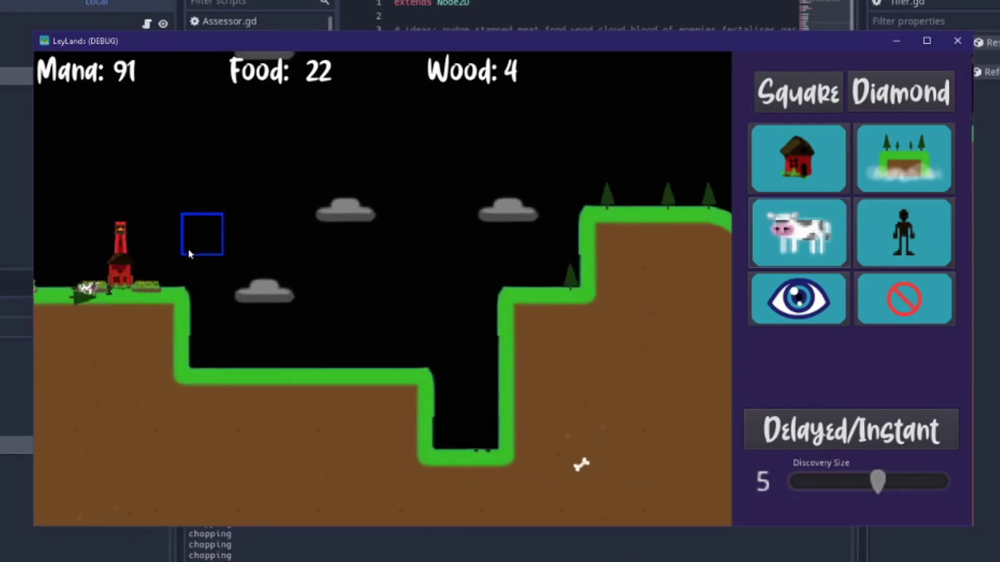
middle_click_drag(426, 248, 537, 271)
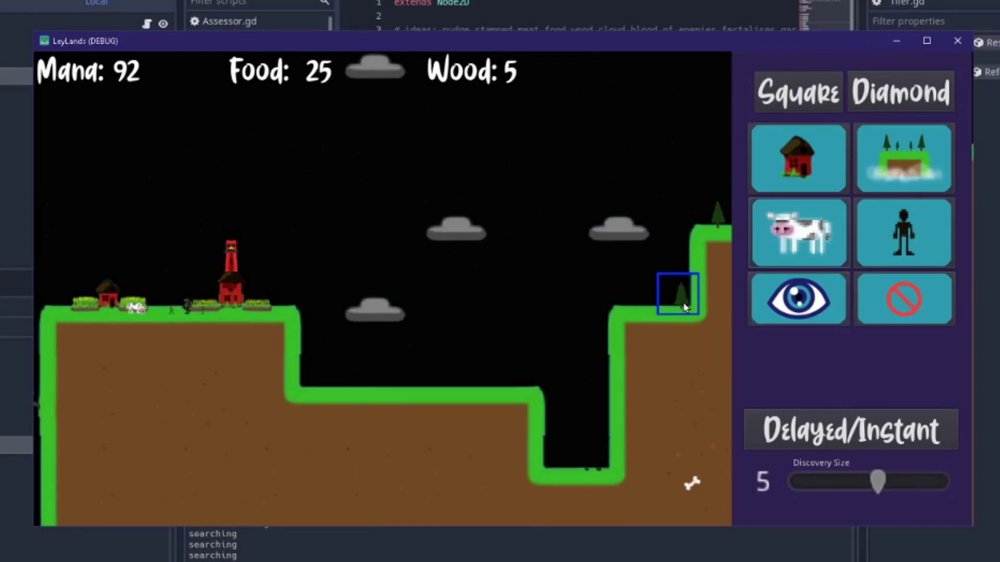
left_click_drag(685, 307, 168, 256)
middle_click_drag(167, 256, 436, 252)
scroll(441, 242, "up", 3)
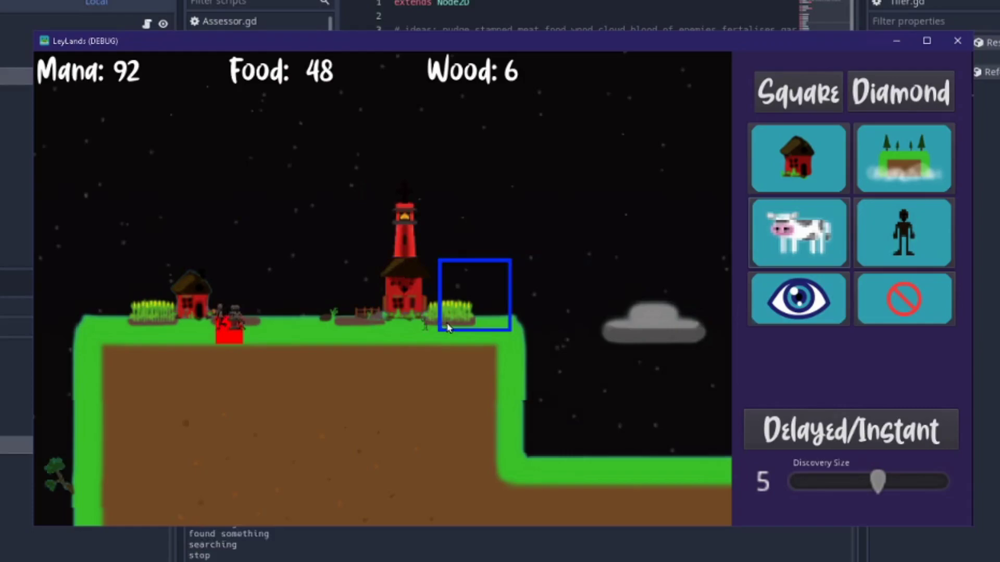
Step: Watch the villagers gather food and wood around the house and the mana tower
scroll(438, 326, "up", 2)
scroll(417, 352, "up", 2)
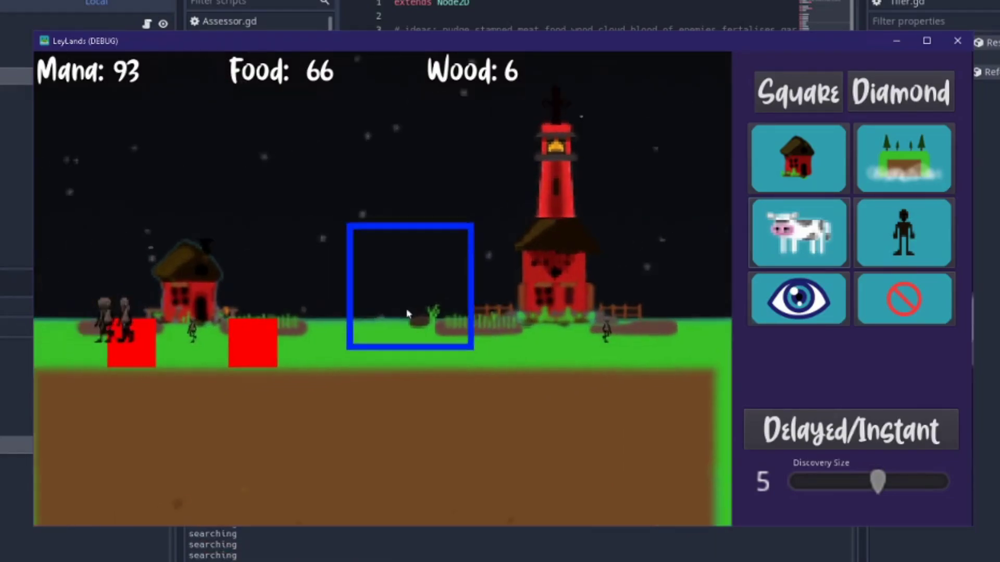
scroll(479, 344, "down", 1)
key("a")
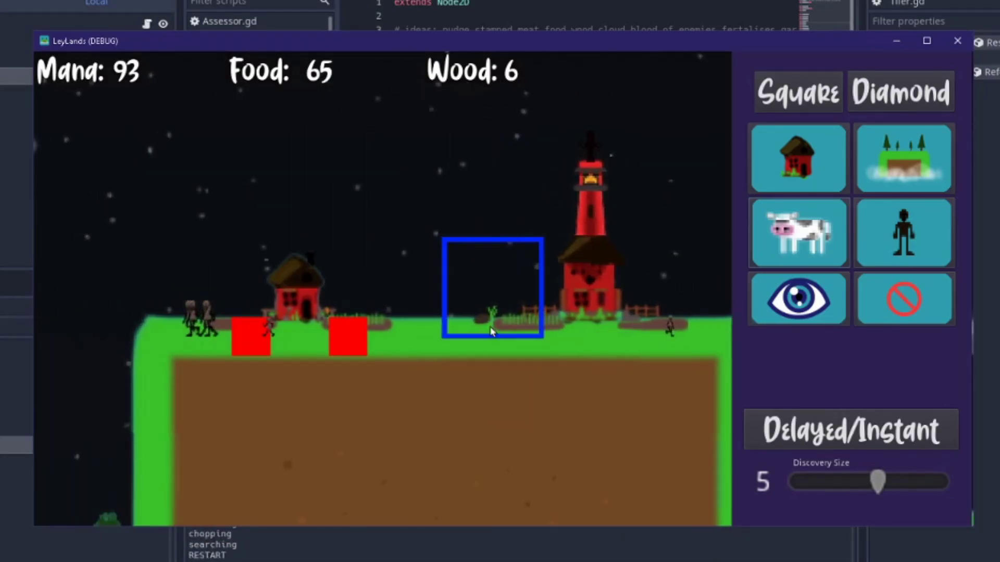
scroll(115, 104, "down", 3)
middle_click_drag(365, 243, 413, 270)
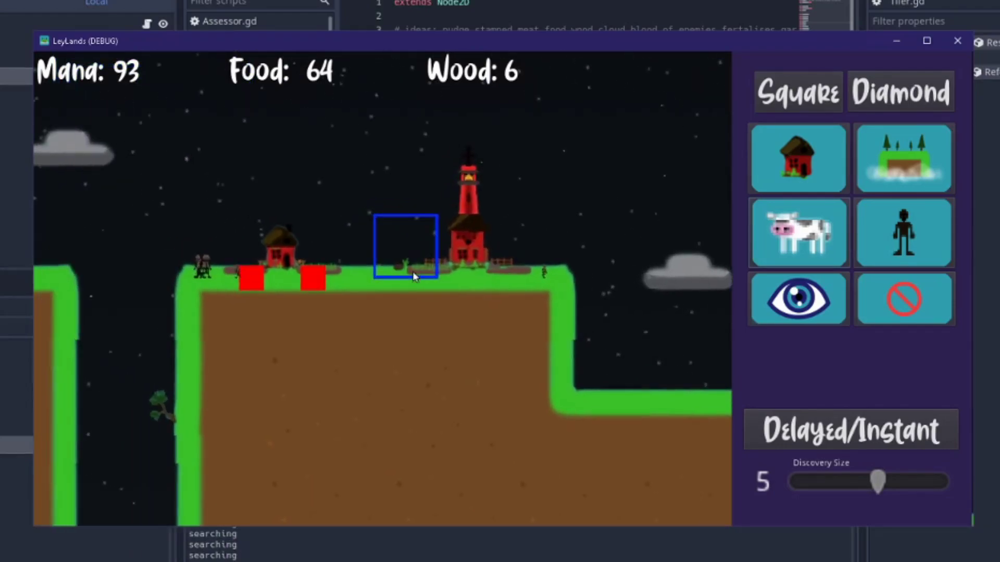
scroll(413, 271, "up", 2)
middle_click_drag(339, 255, 366, 260)
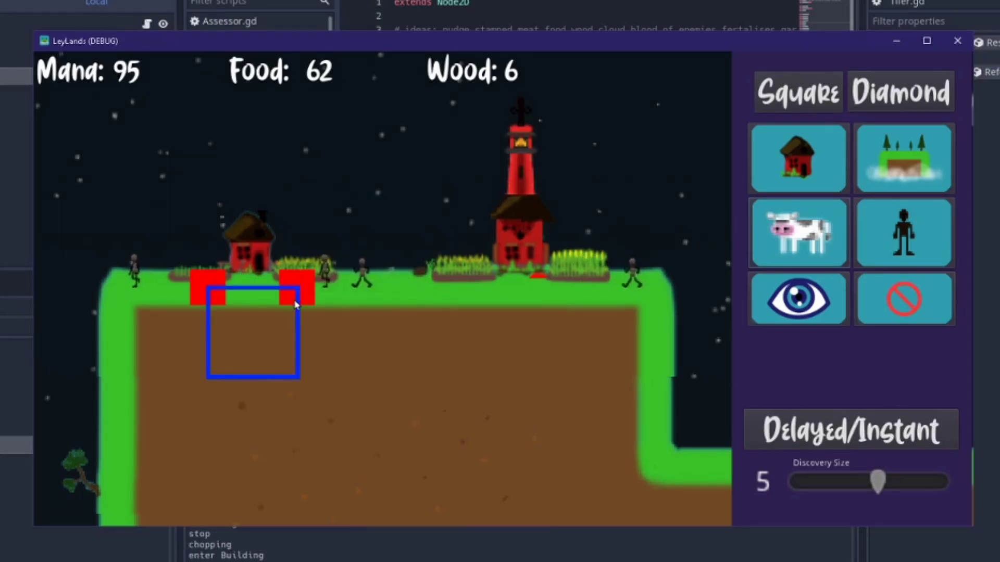
middle_click_drag(355, 295, 385, 305)
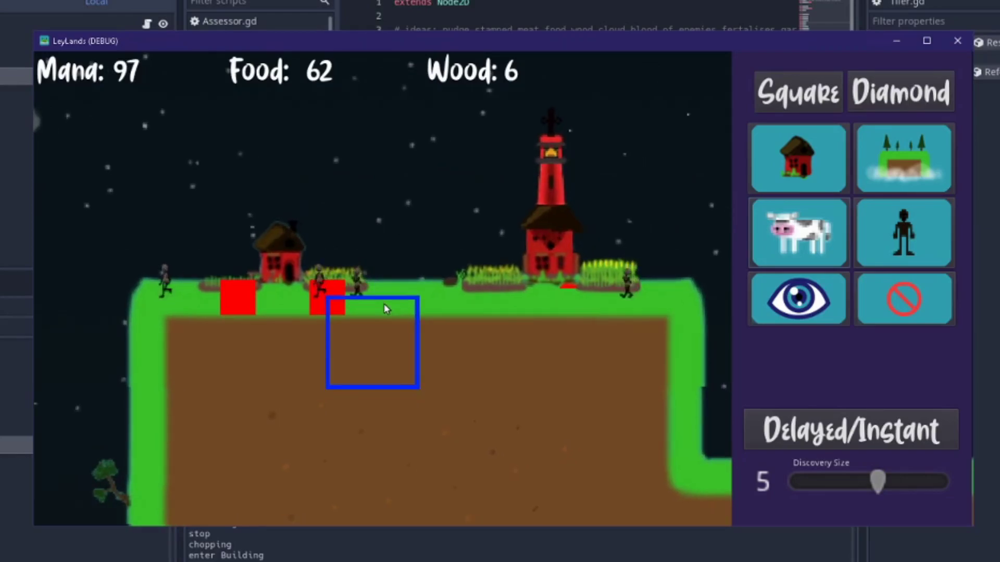
scroll(415, 272, "down", 2)
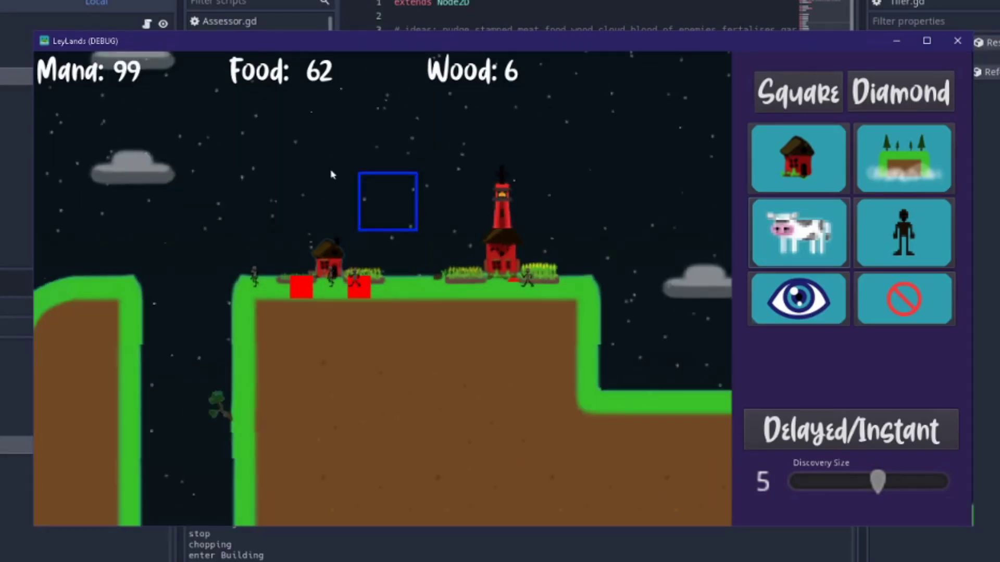
Step: Fill the chasm west of the house plateau with land, joining it to the neighbouring island
scroll(283, 175, "up", 1)
key("Left")
key("Down")
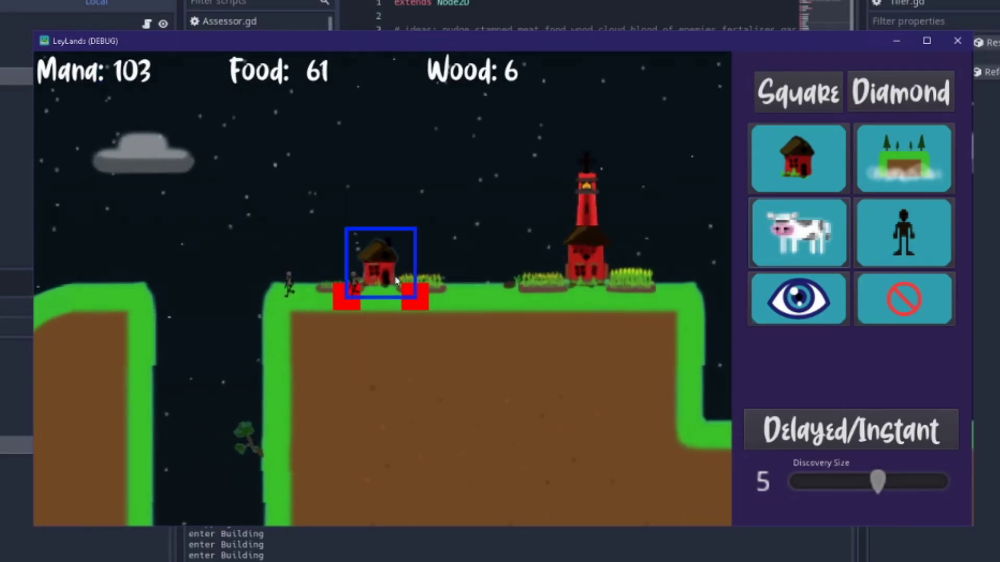
left_click(223, 330)
middle_click_drag(231, 329, 273, 290)
middle_click_drag(395, 342, 371, 362)
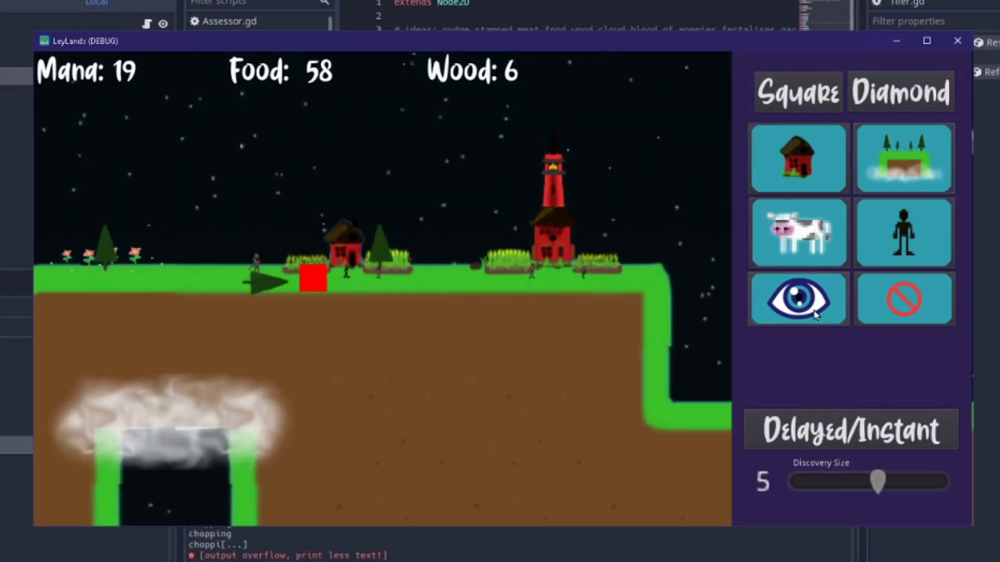
Step: Survey the revealed map and build a mana tower onto the house beside the crops
scroll(357, 281, "down", 7)
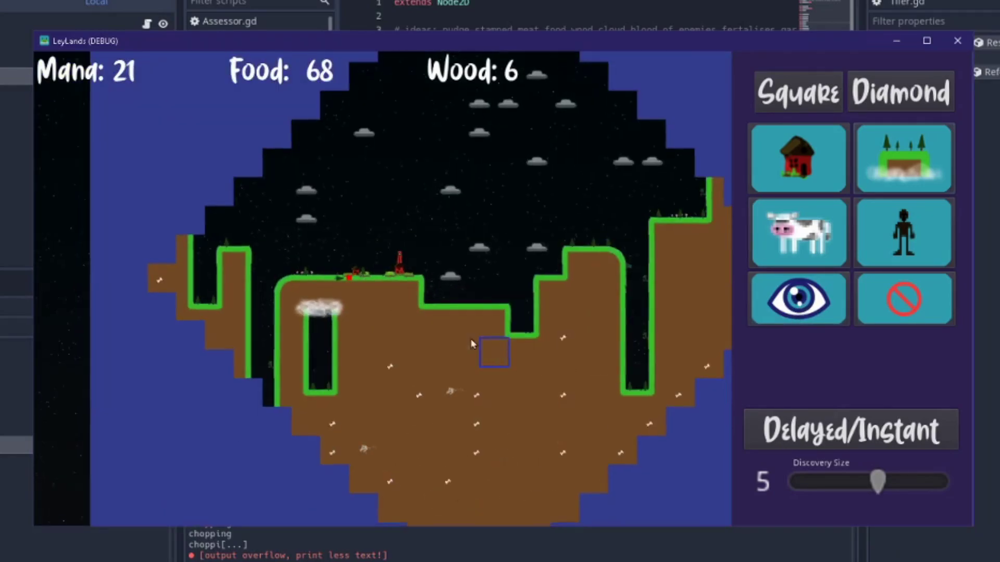
middle_click_drag(498, 355, 358, 391)
middle_click_drag(599, 427, 526, 386)
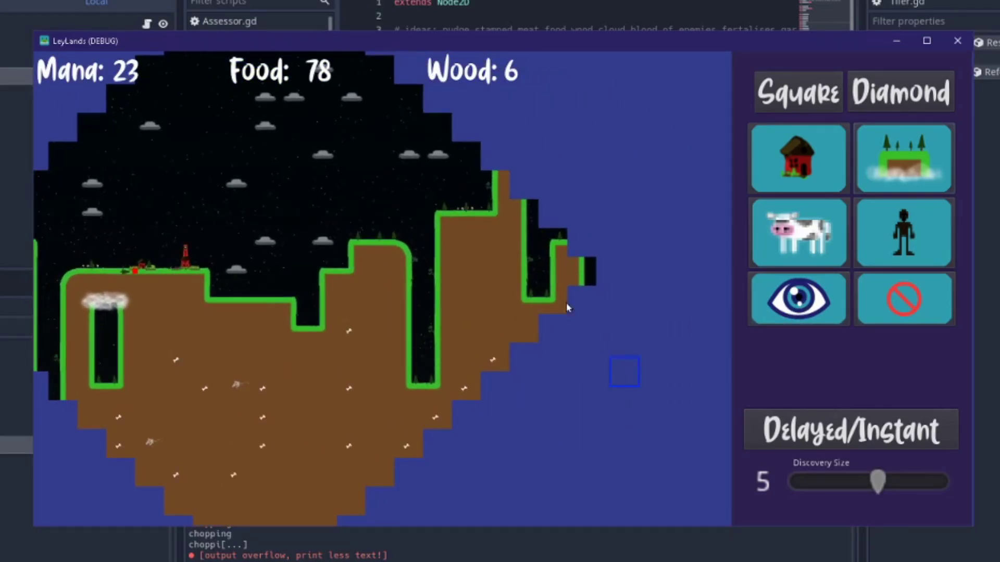
middle_click_drag(567, 307, 705, 312)
scroll(315, 276, "up", 4)
scroll(305, 296, "up", 2)
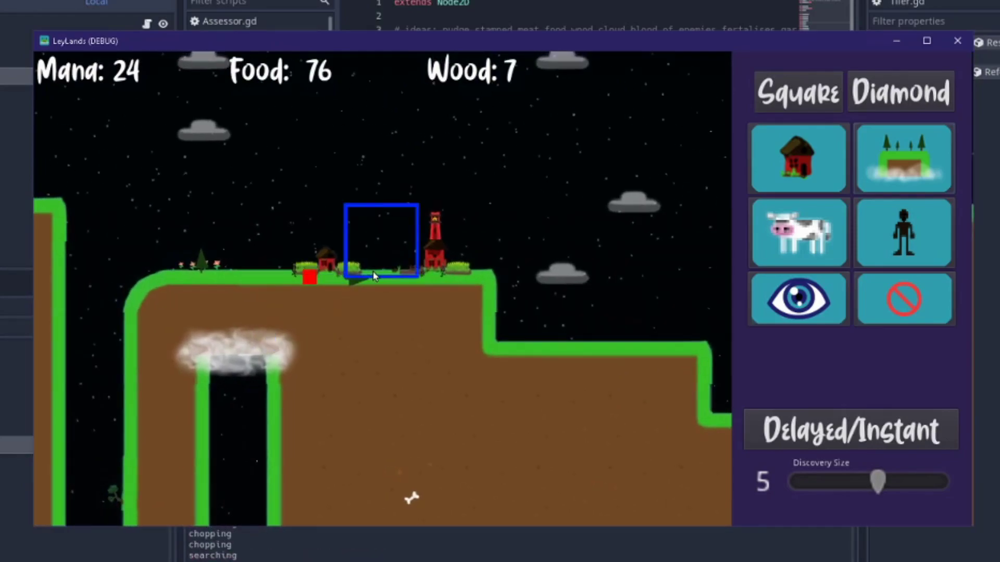
scroll(395, 229, "up", 1)
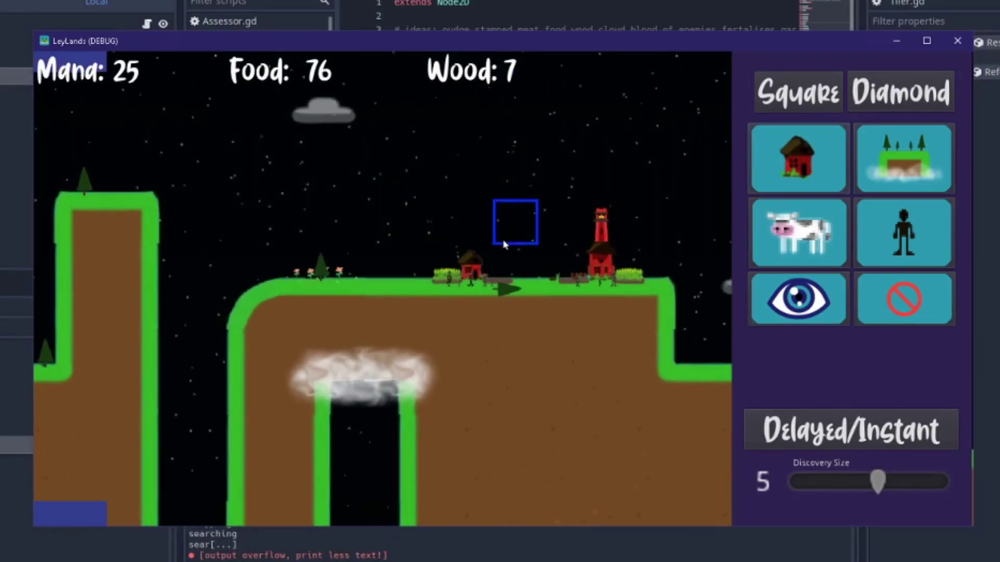
scroll(503, 244, "up", 1)
left_click(465, 241)
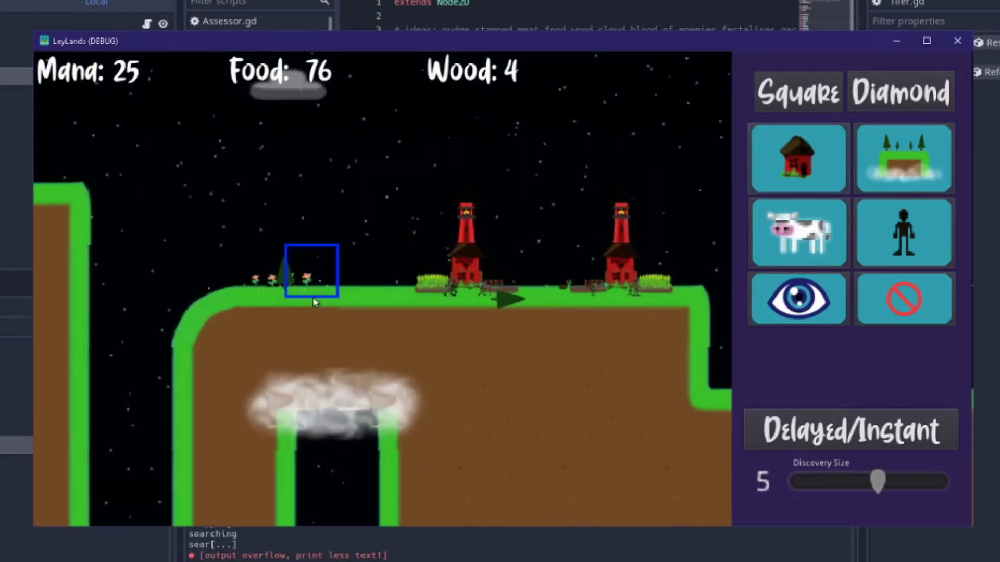
Step: Build a house between the flowers and the western mana tower, and try to build a tower onto it
left_click(355, 276)
left_click(355, 220)
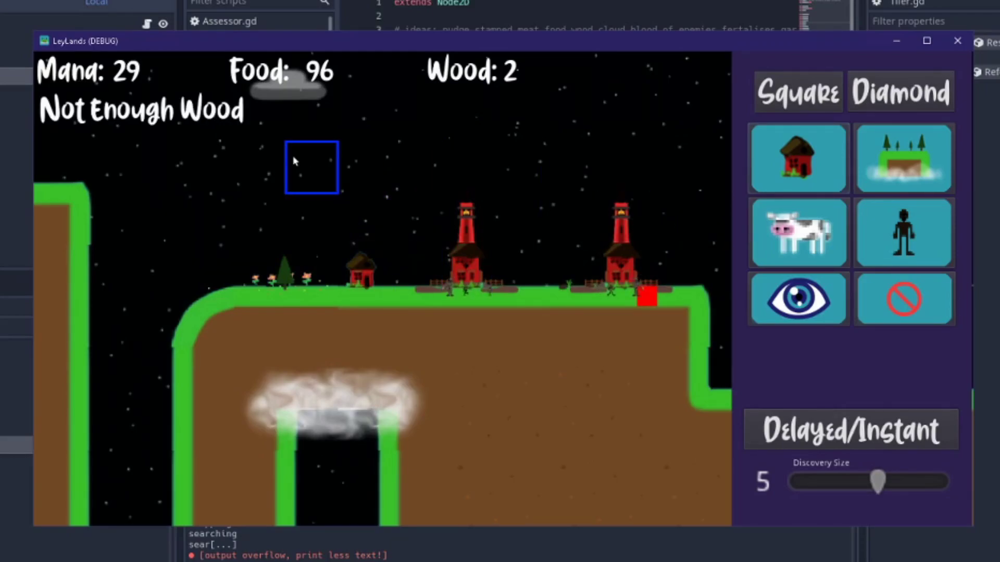
middle_click_drag(420, 223, 373, 224)
left_click(911, 221)
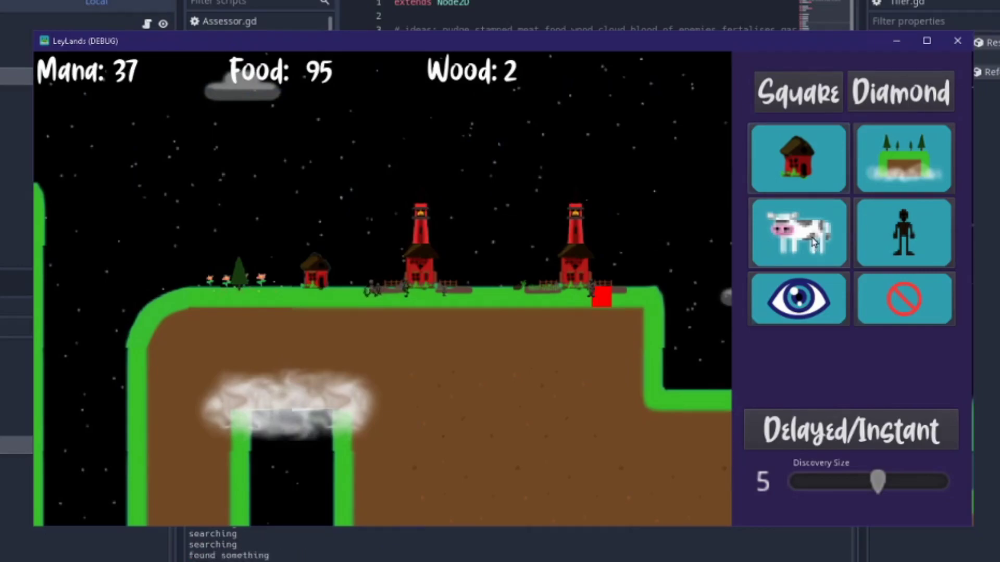
Step: Place three villagers among the trees on the rounded hill east of the pit
scroll(375, 218, "up", 2)
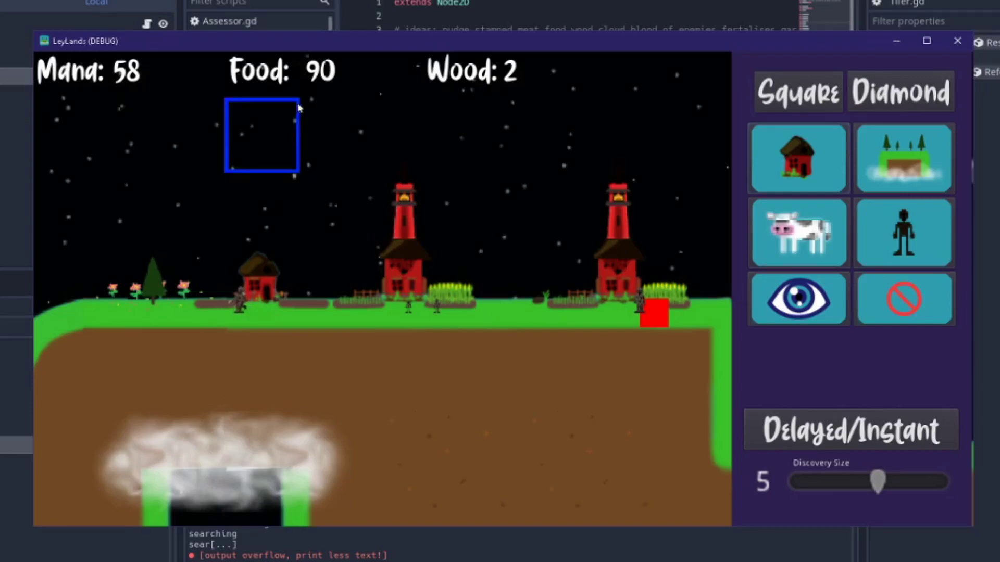
scroll(186, 263, "down", 1)
middle_click_drag(563, 302, 78, 245)
scroll(145, 306, "down", 3)
middle_click_drag(464, 279, 326, 341)
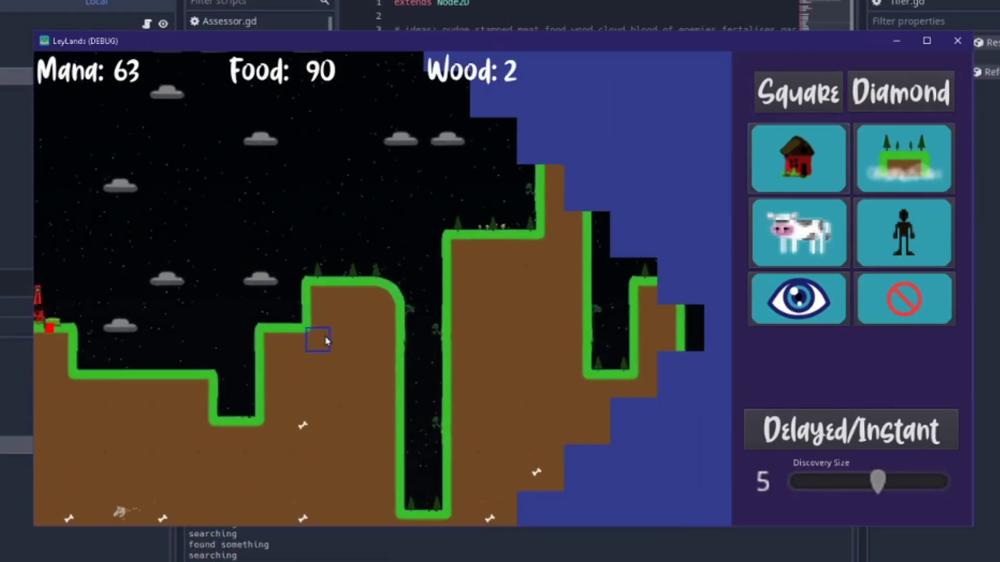
scroll(362, 363, "up", 5)
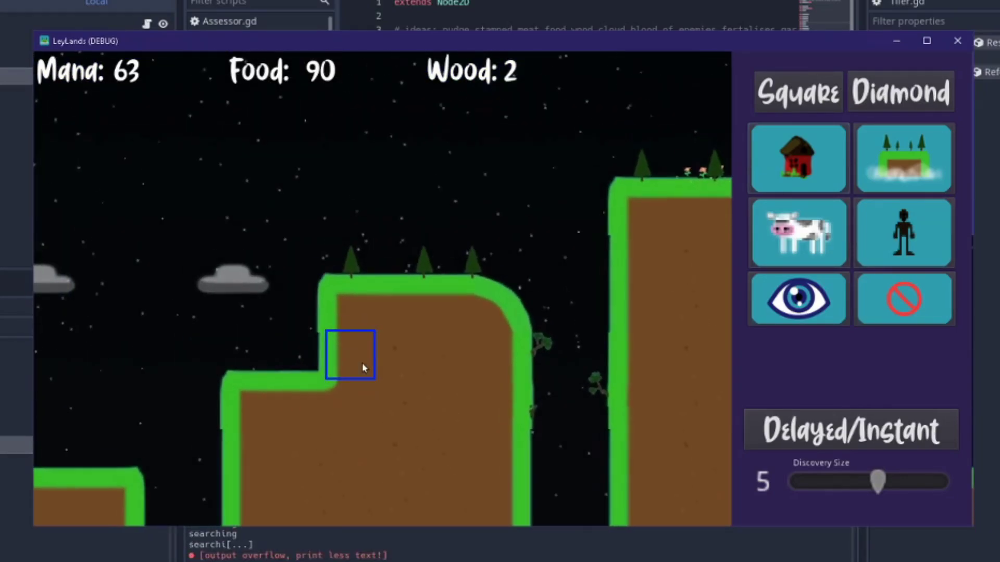
left_click(903, 232)
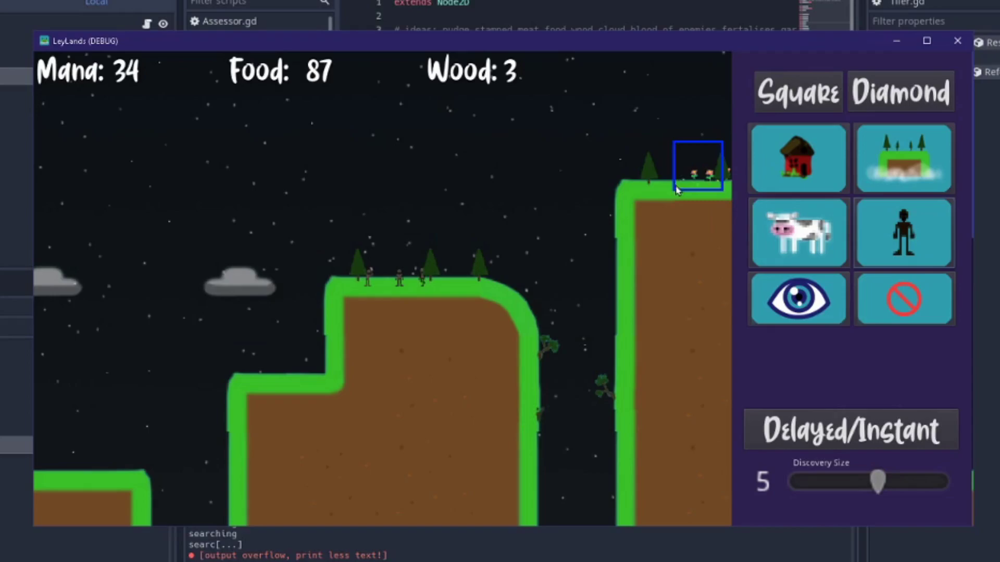
Step: Build a mana tower onto the house beside the flowers on the settlement plateau
middle_click_drag(313, 143, 604, 157)
middle_click_drag(314, 264, 565, 204)
middle_click_drag(193, 302, 409, 263)
scroll(409, 263, "up", 2)
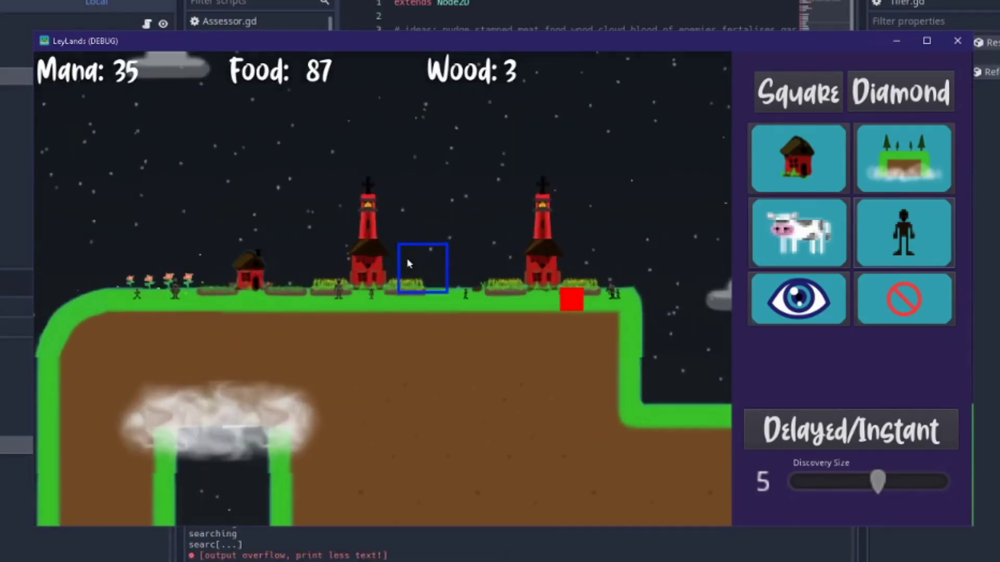
key("Left")
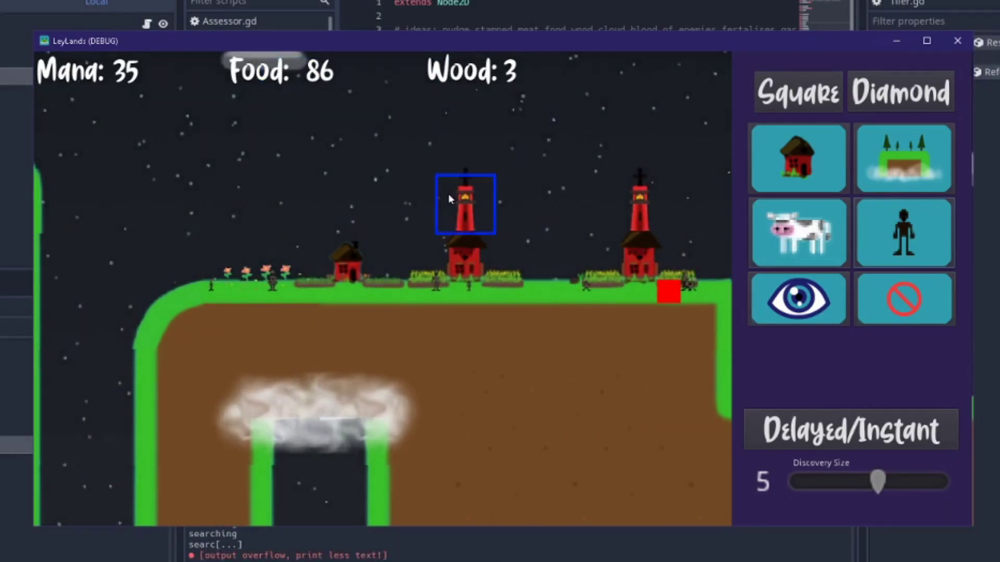
middle_click_drag(449, 195, 376, 211)
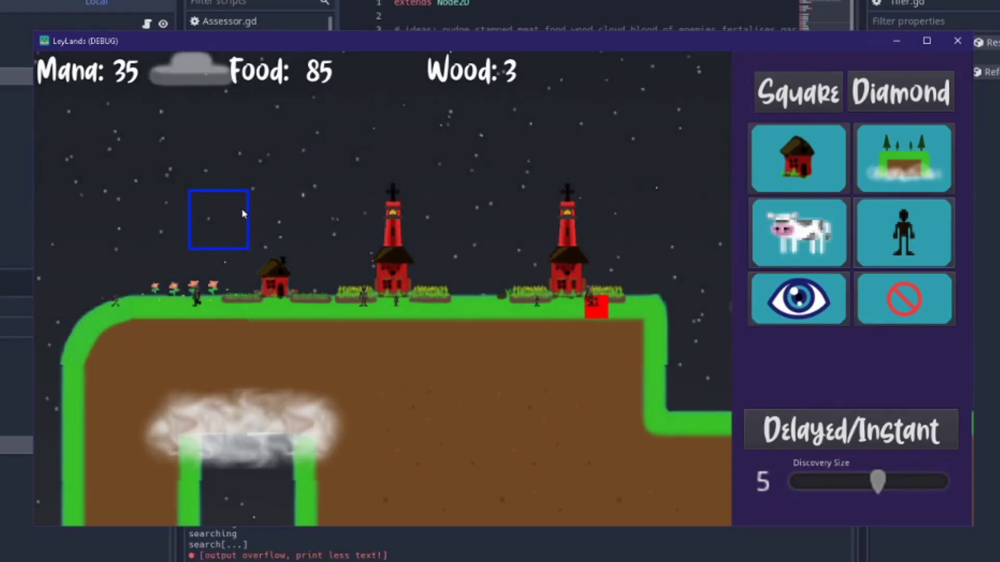
left_click(832, 174)
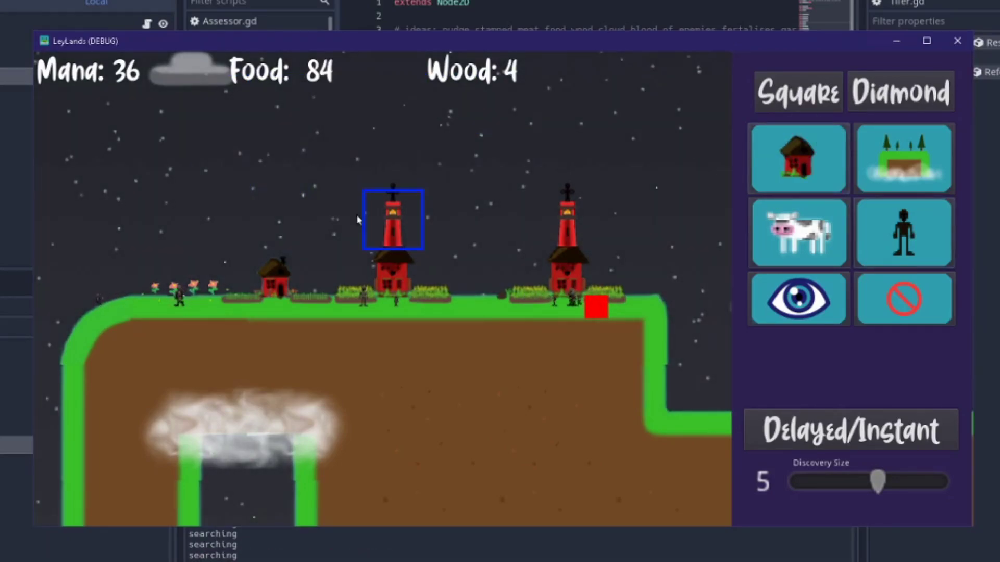
left_click(283, 239)
Step: Check on the villagers and trees on the eastern hill and the land between it and the settlement
scroll(270, 164, "down", 3)
middle_click_drag(485, 233, 447, 250)
middle_click_drag(563, 255, 198, 307)
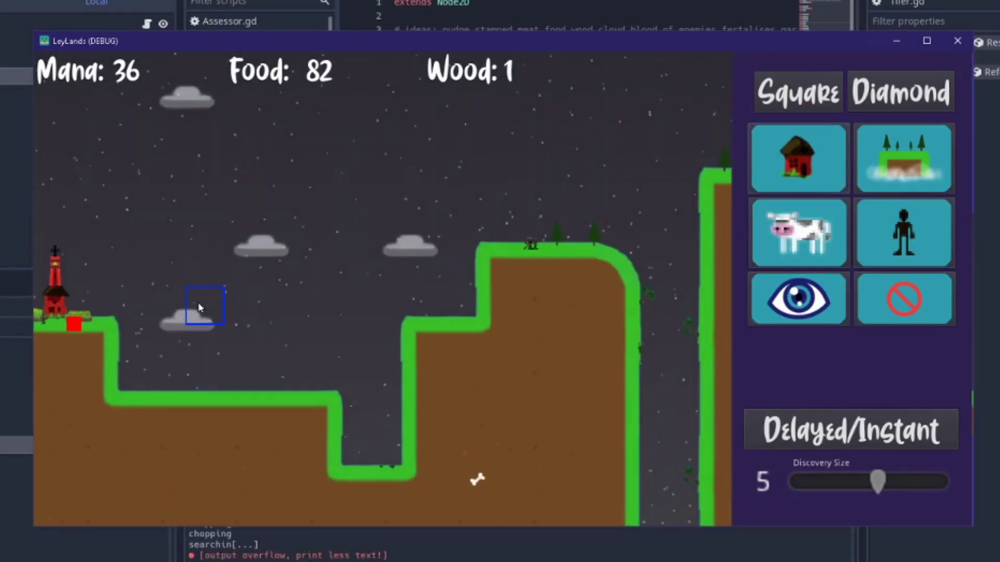
middle_click_drag(464, 301, 389, 292)
scroll(509, 285, "up", 2)
middle_click_drag(503, 255, 509, 273)
middle_click_drag(281, 237, 596, 222)
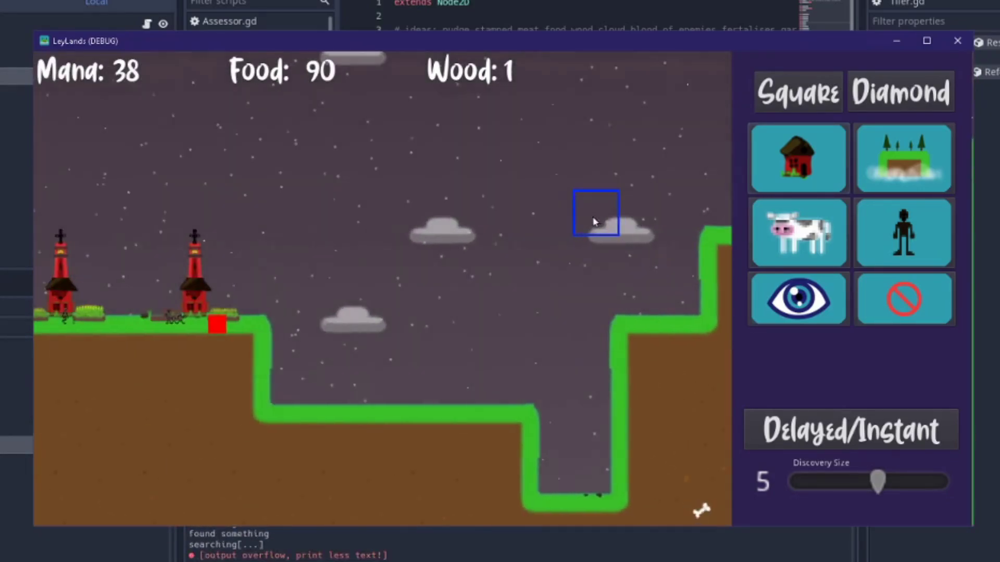
Step: Inspect the three mana towers, their farms and the villagers on the settlement plateau
middle_click_drag(308, 285, 462, 259)
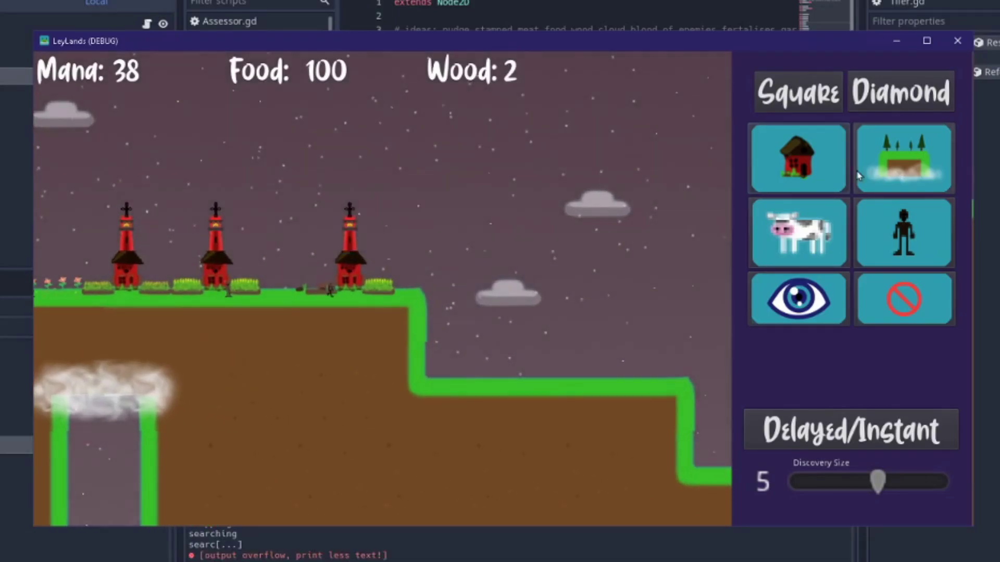
middle_click_drag(299, 252, 511, 246)
middle_click_drag(515, 291, 361, 326)
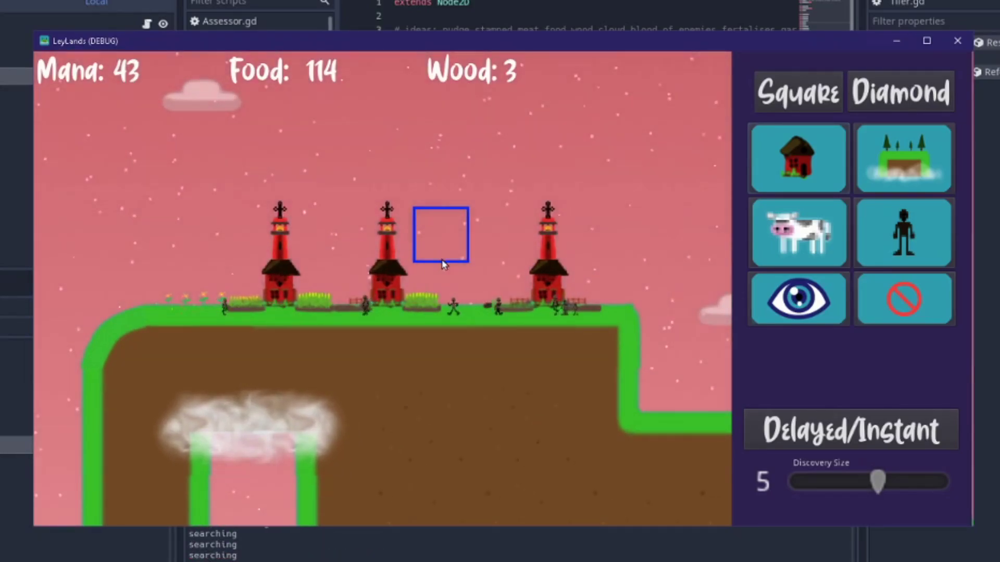
scroll(443, 262, "up", 1)
middle_click_drag(413, 272, 496, 248)
middle_click_drag(566, 257, 549, 256)
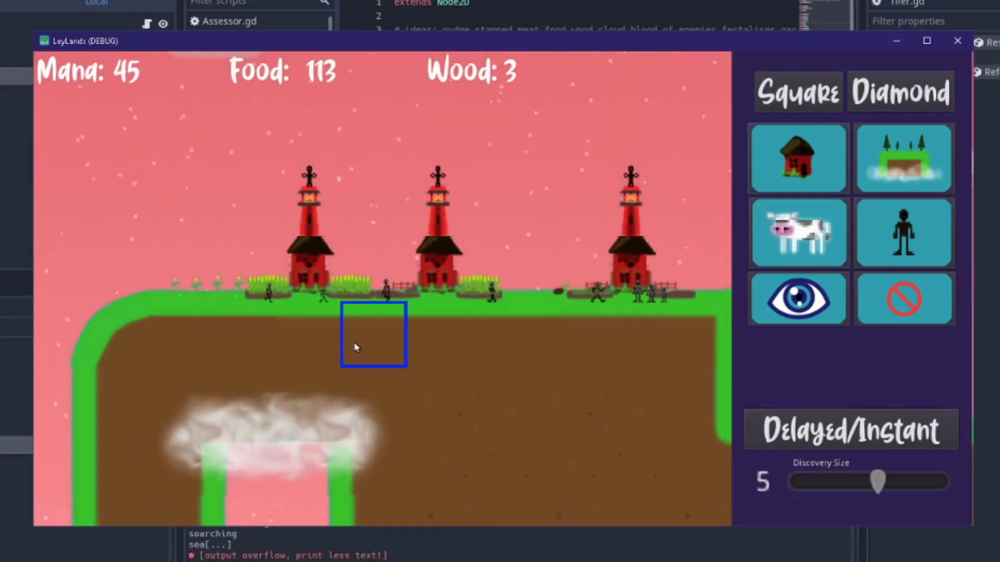
scroll(528, 388, "down", 1)
middle_click_drag(558, 386, 480, 373)
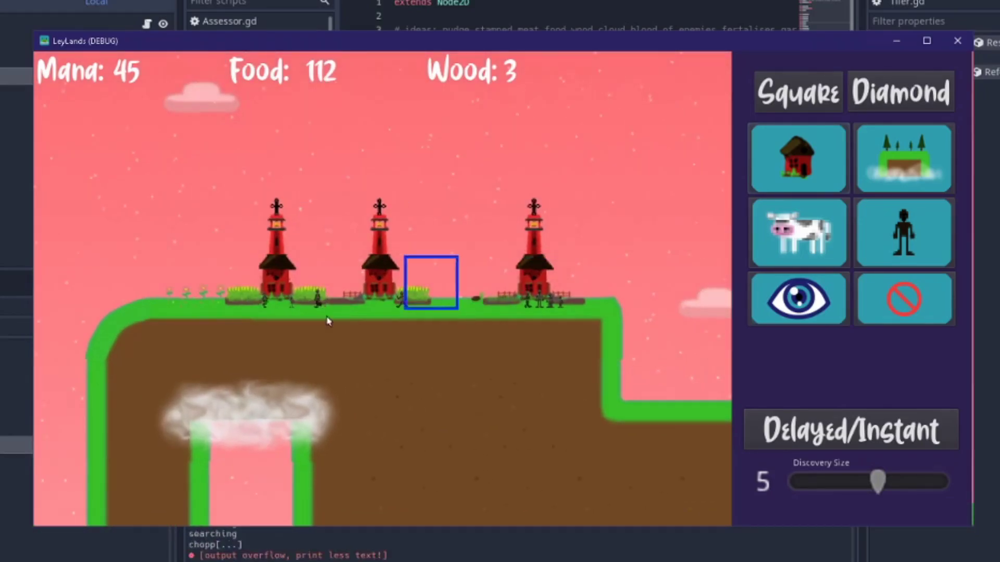
Step: Build a house on the rounded eastern hill and bring trees to it from the taller plateau farther east
scroll(418, 327, "down", 2)
middle_click_drag(595, 293, 295, 314)
middle_click_drag(568, 315, 348, 316)
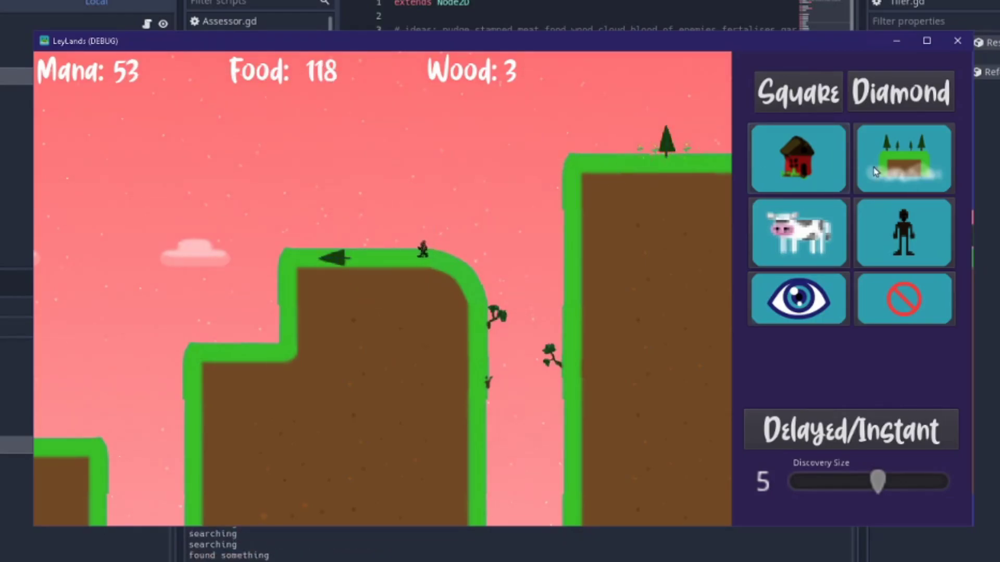
left_click(799, 159)
left_click(358, 232)
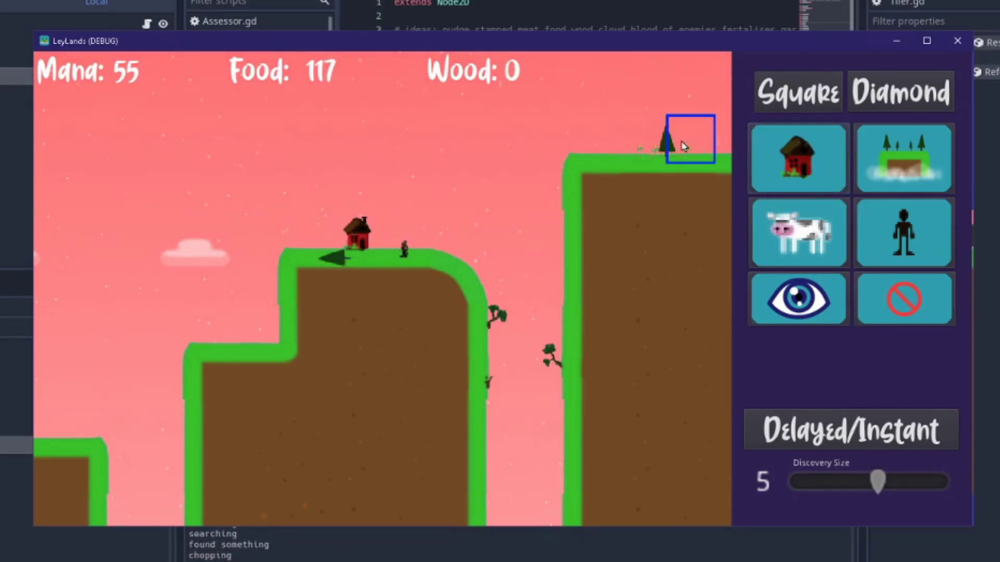
key("d")
key("w")
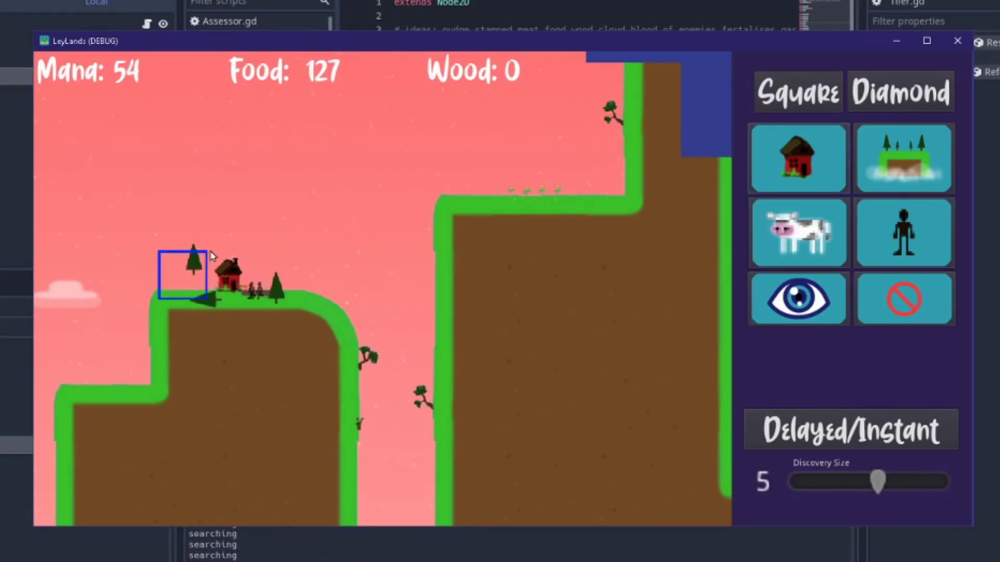
Step: Move trees, including those in the pit west of the settlement, to the flowers at the plateau's western end
middle_click_drag(210, 253, 643, 184)
middle_click_drag(365, 255, 599, 235)
middle_click_drag(411, 280, 560, 251)
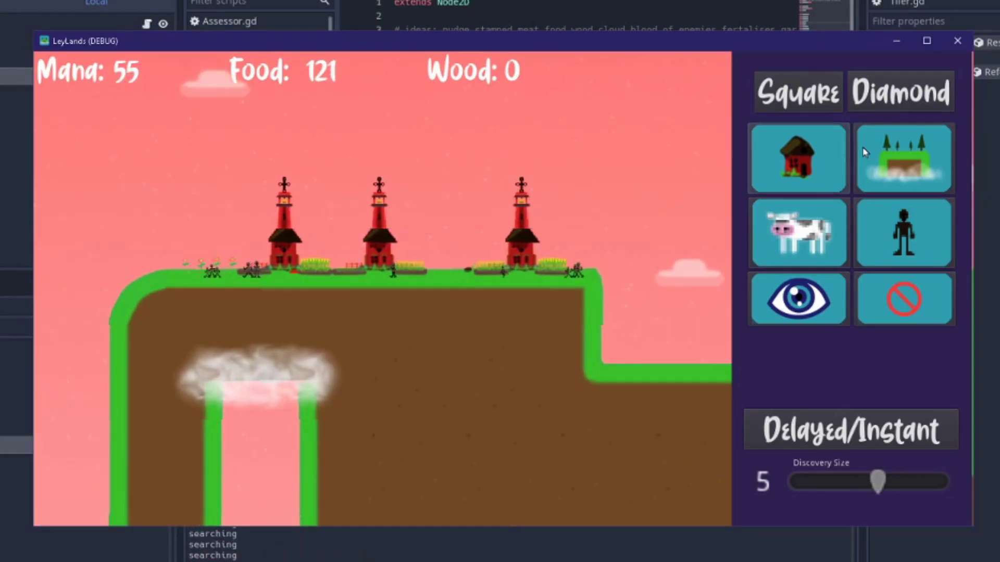
middle_click_drag(383, 219, 716, 221)
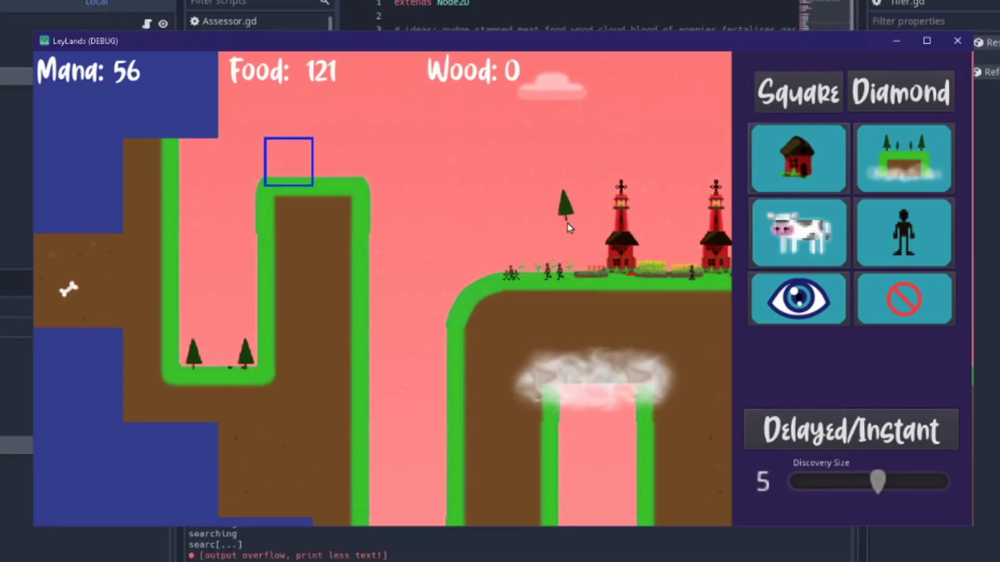
left_click_drag(567, 224, 567, 224)
left_click_drag(197, 349, 605, 204)
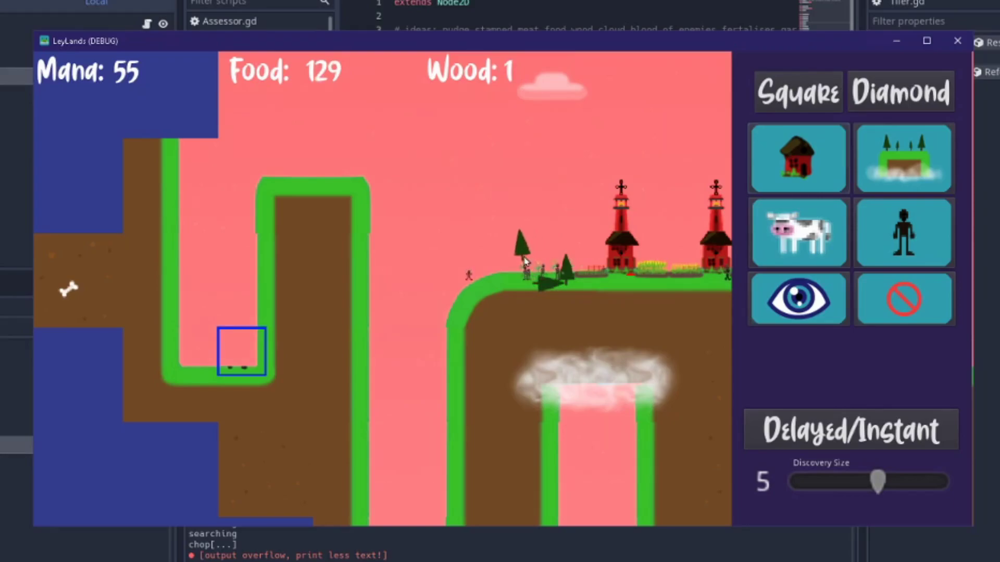
Step: Check on the villagers around the mana towers and on the house and tree on the rounded eastern hill
middle_click_drag(719, 291, 457, 275)
middle_click_drag(560, 247, 475, 244)
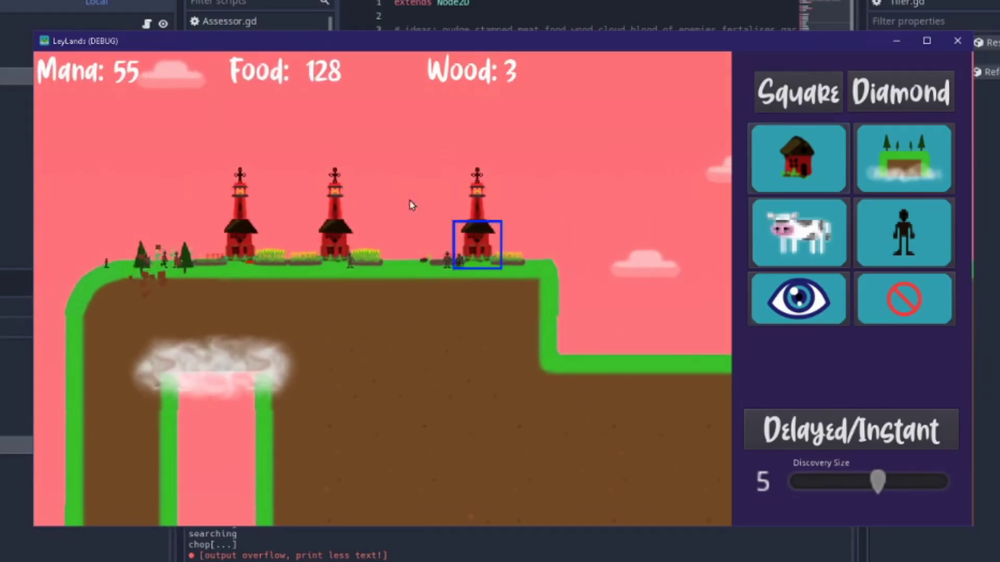
key("Right")
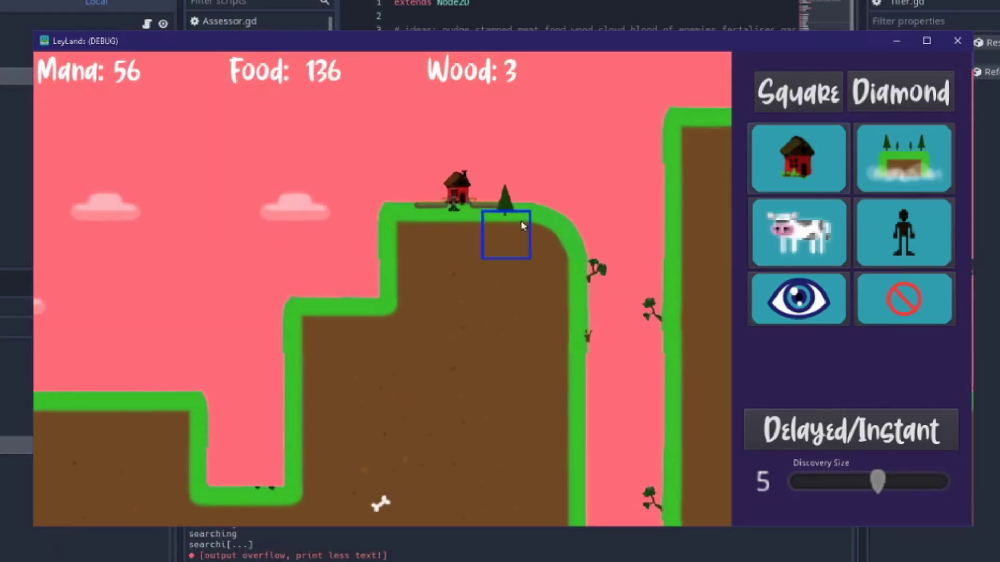
middle_click_drag(525, 225, 491, 271)
scroll(440, 261, "up", 2)
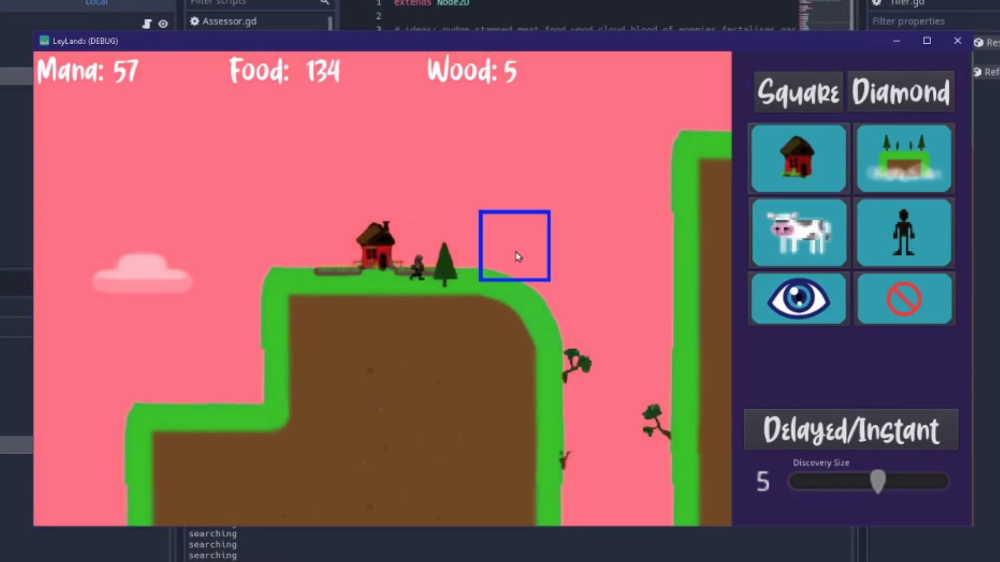
scroll(341, 265, "down", 2)
middle_click_drag(106, 313, 528, 266)
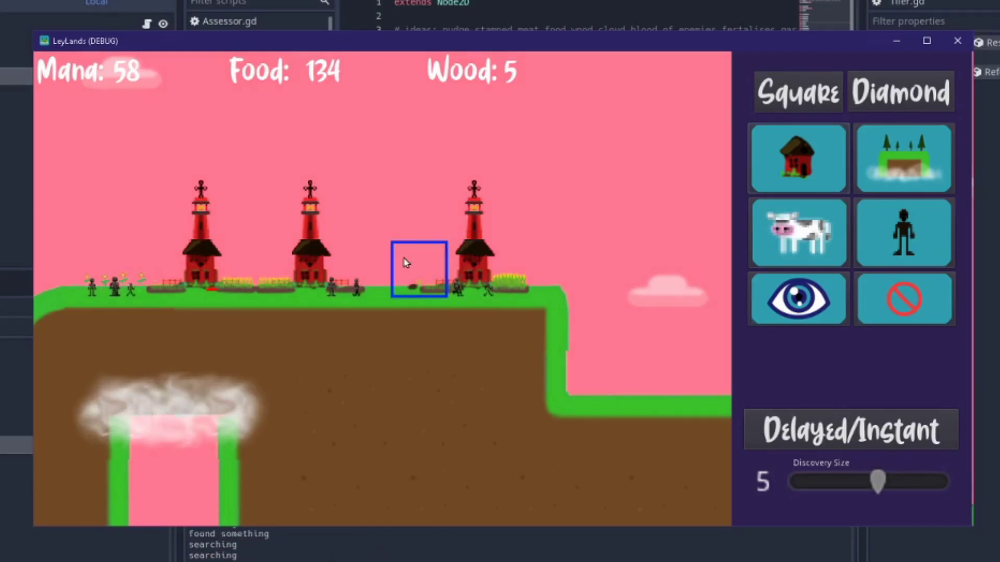
middle_click_drag(368, 250, 262, 244)
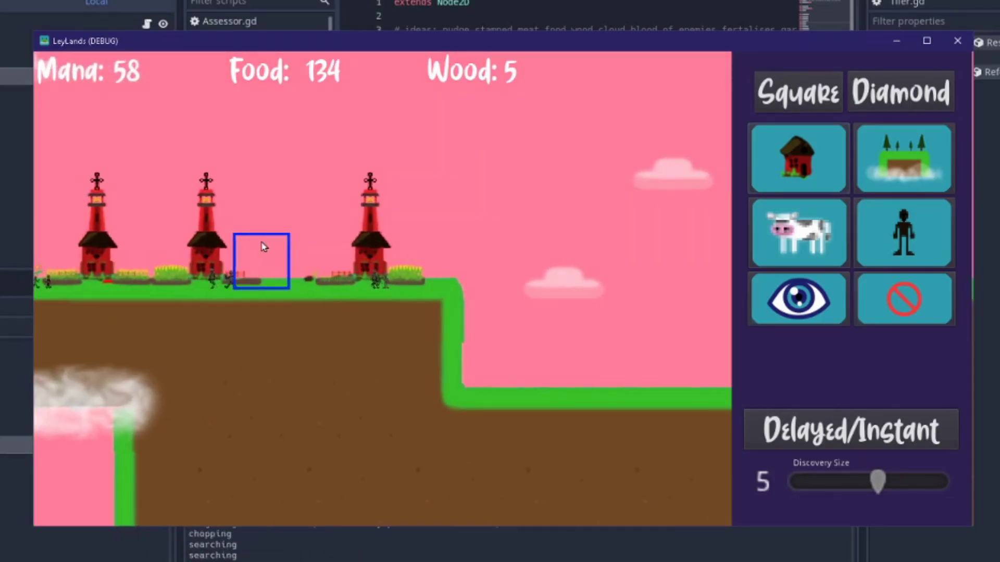
Step: Build a mana tower onto the house on the rounded eastern hill
middle_click_drag(505, 246, 165, 253)
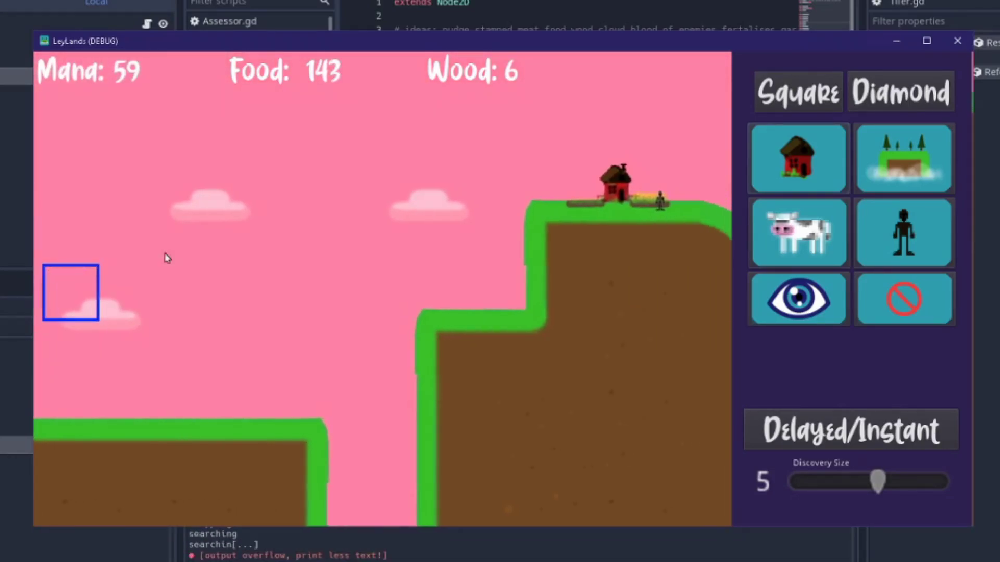
left_click(782, 147)
left_click(620, 172)
Step: Build an arched manor joining the two western mana towers on the settlement plateau
middle_click_drag(645, 166, 446, 187)
middle_click_drag(271, 207, 685, 211)
middle_click_drag(377, 317, 674, 311)
middle_click_drag(442, 342, 669, 307)
middle_click_drag(522, 254, 383, 218)
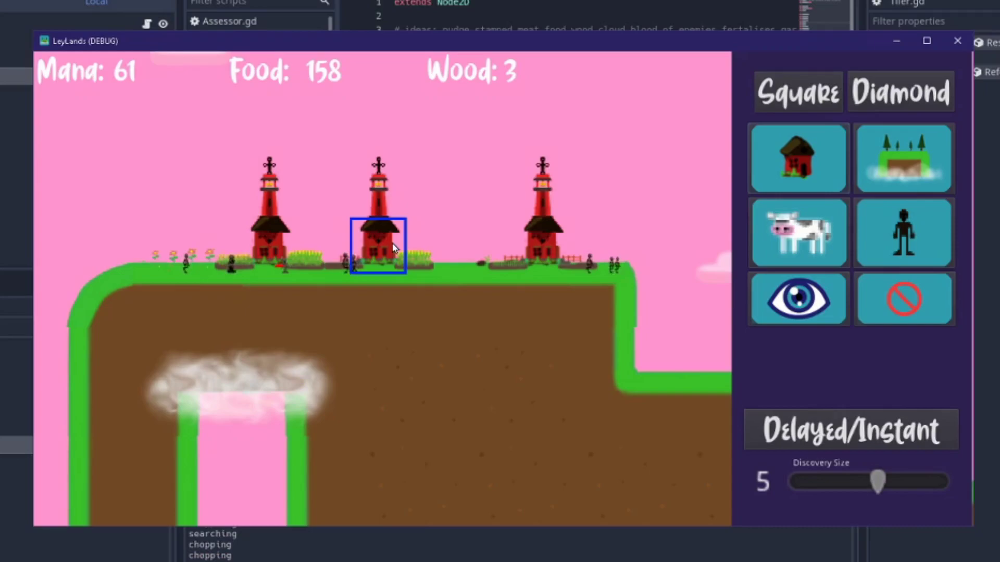
middle_click_drag(365, 370, 433, 361)
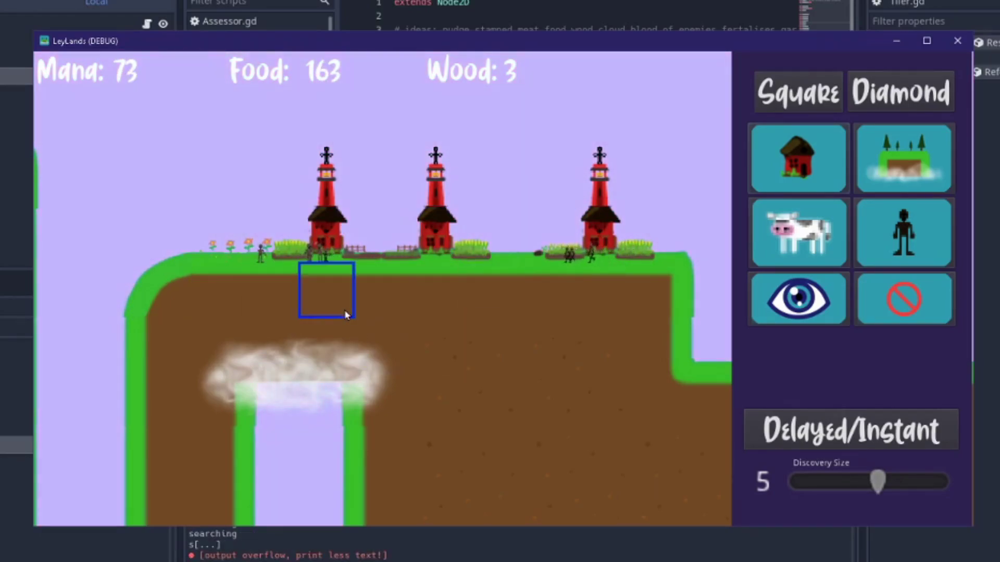
middle_click_drag(346, 312, 365, 322)
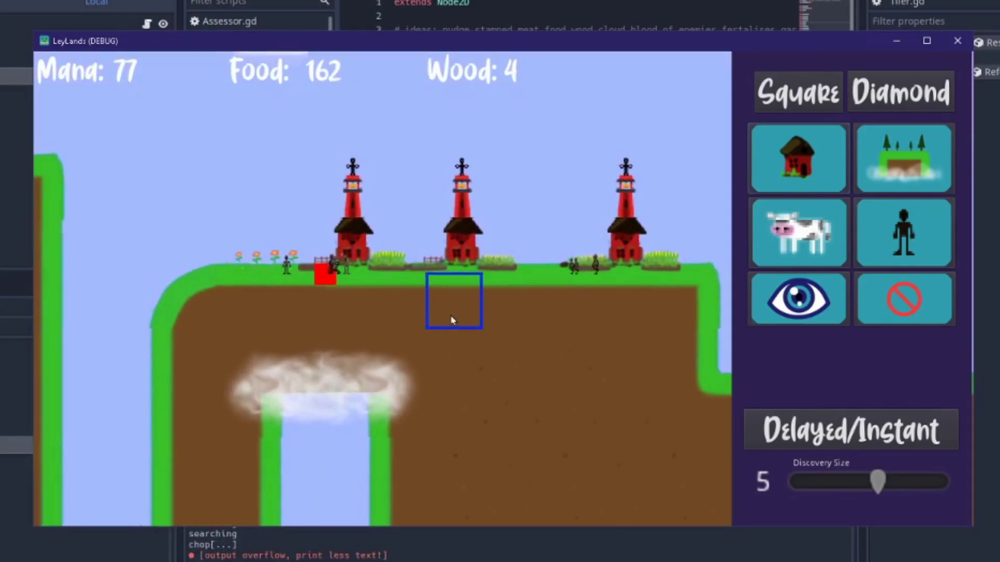
middle_click_drag(451, 320, 493, 327)
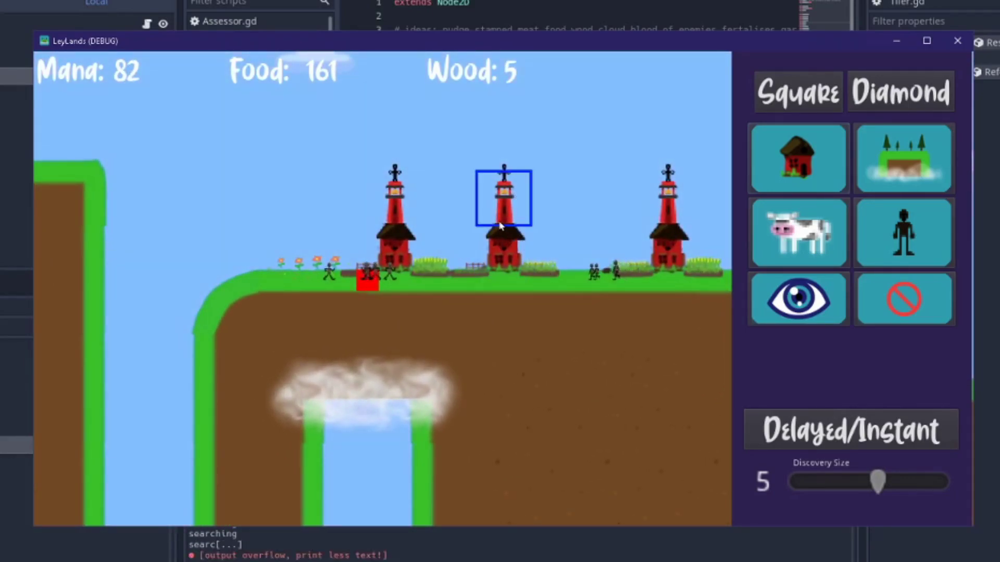
middle_click_drag(392, 266, 353, 269)
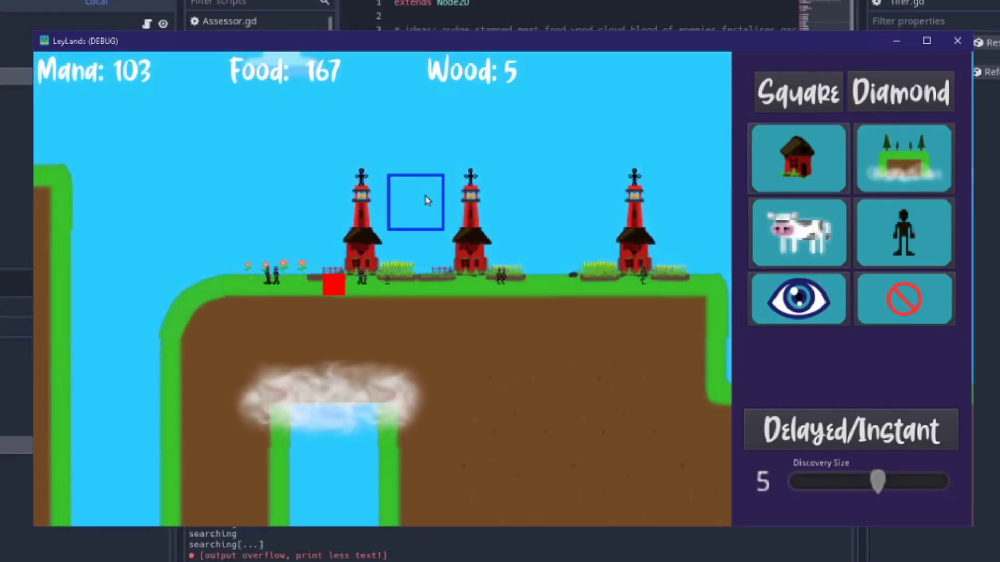
left_click(412, 200)
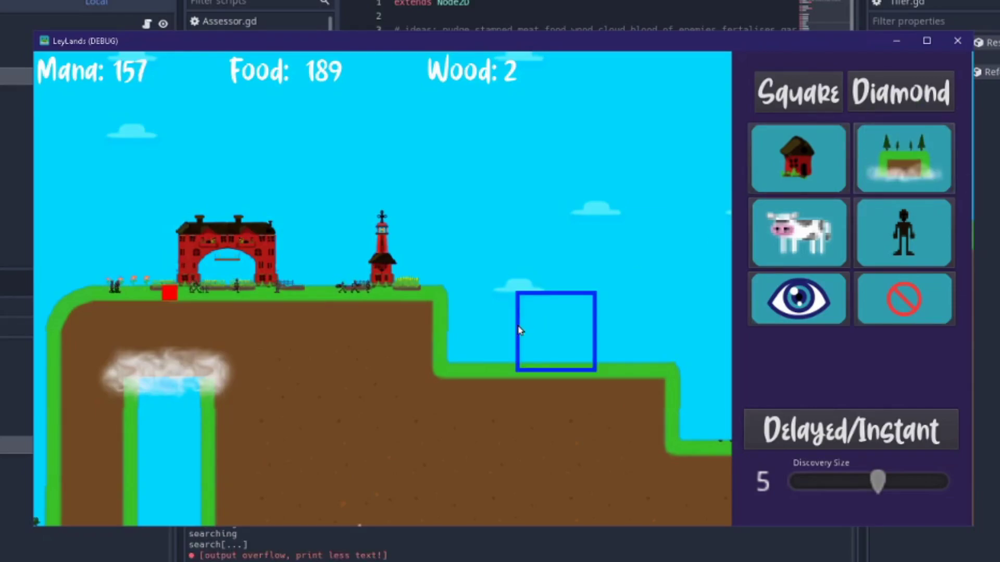
Step: Add land on the lower ledge east of the settlement to extend the plateau eastward
left_click(487, 332)
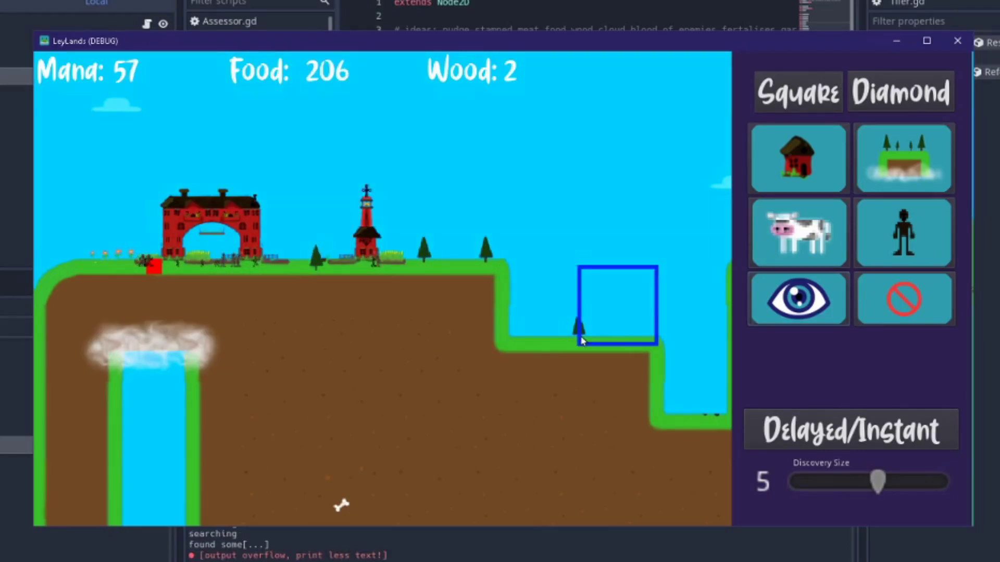
scroll(287, 227, "up", 3)
middle_click_drag(285, 232, 427, 239)
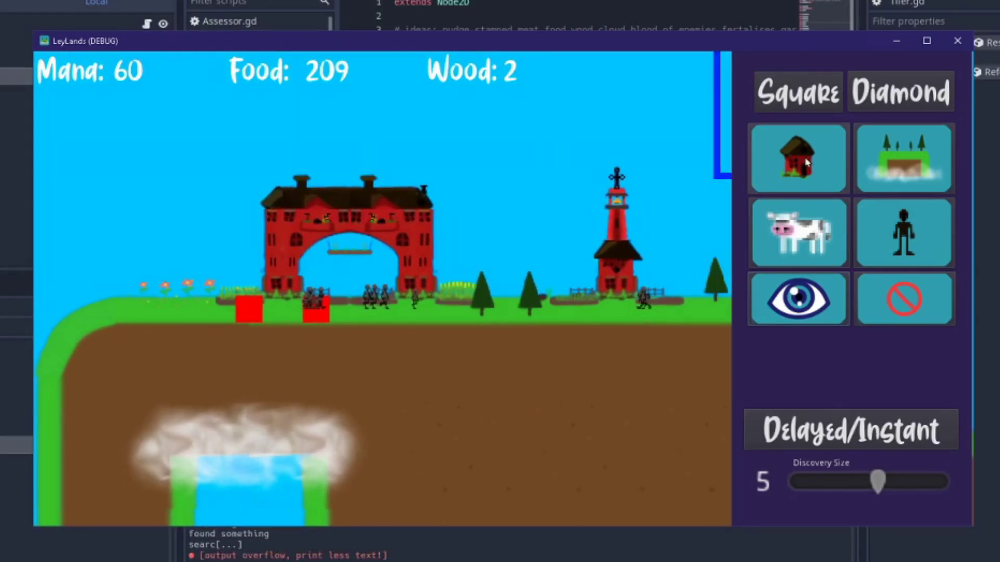
Step: Examine the mana tower, farms and villagers on the rounded eastern hill
scroll(573, 297, "down", 3)
scroll(425, 335, "up", 4)
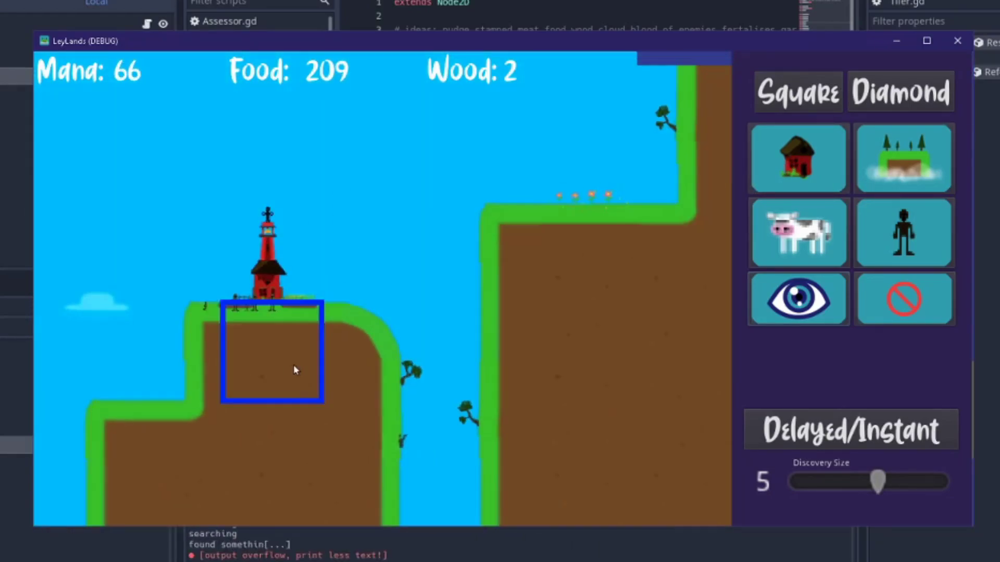
scroll(329, 292, "up", 1)
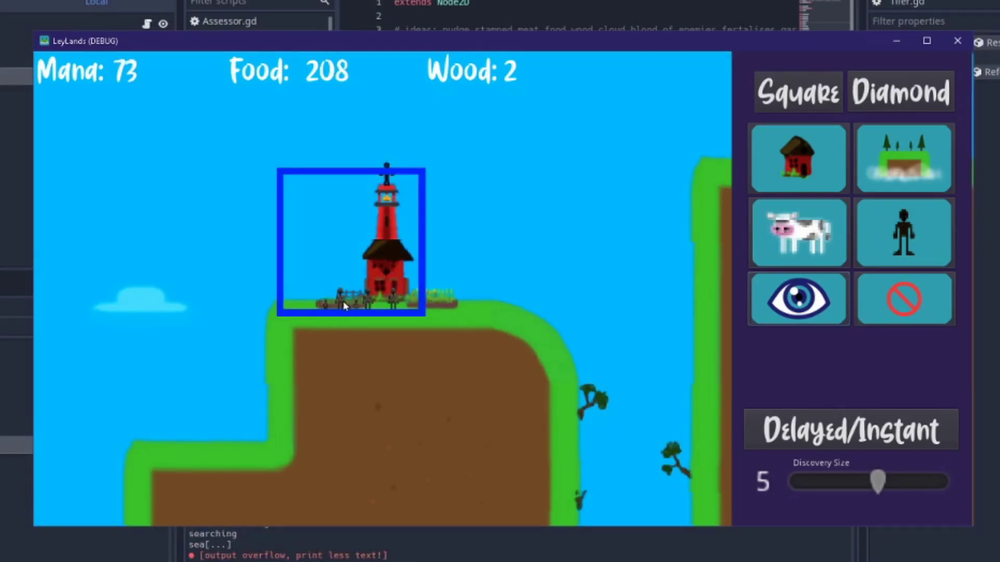
scroll(338, 265, "up", 4)
scroll(255, 287, "down", 3)
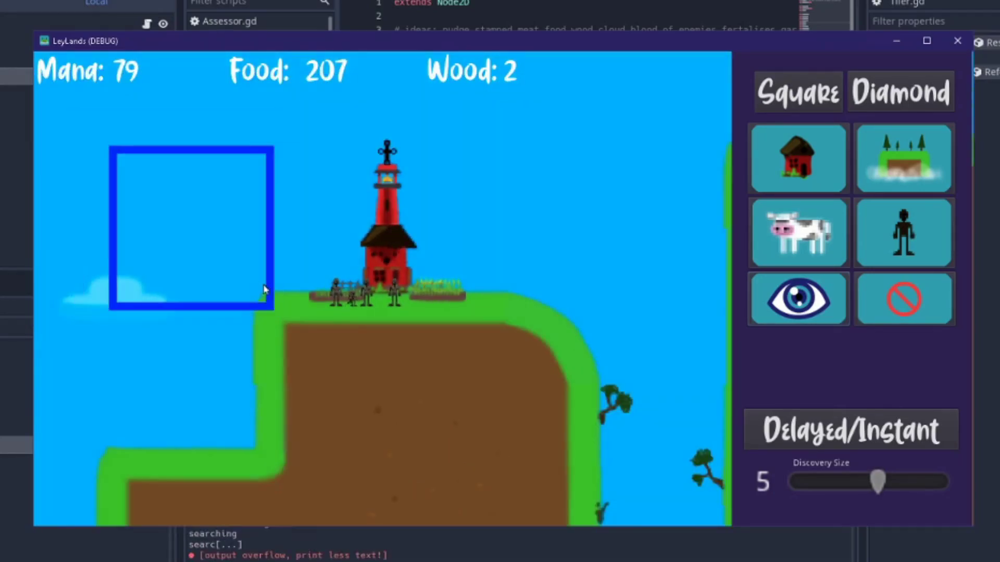
middle_click_drag(335, 305, 453, 291)
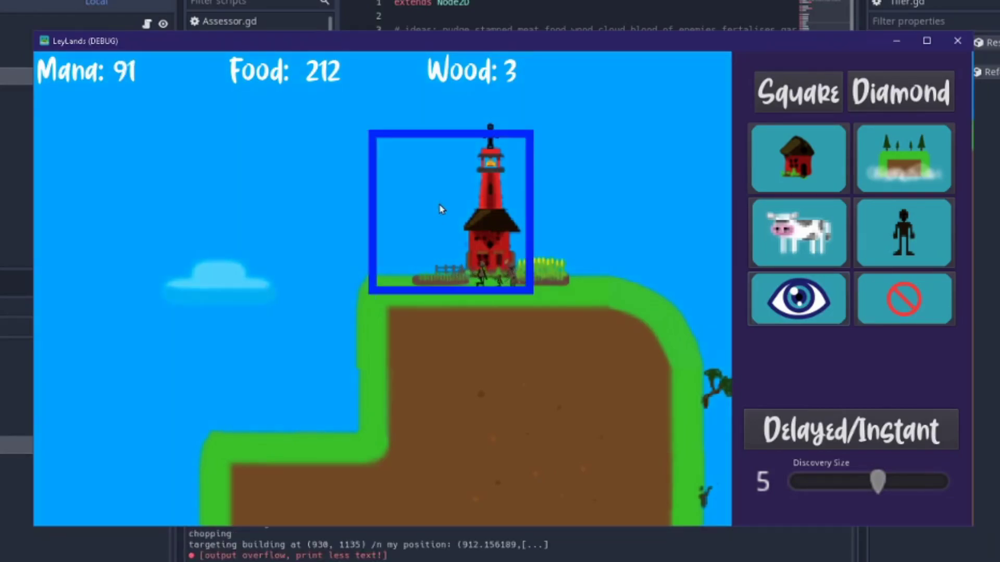
scroll(277, 304, "down", 2)
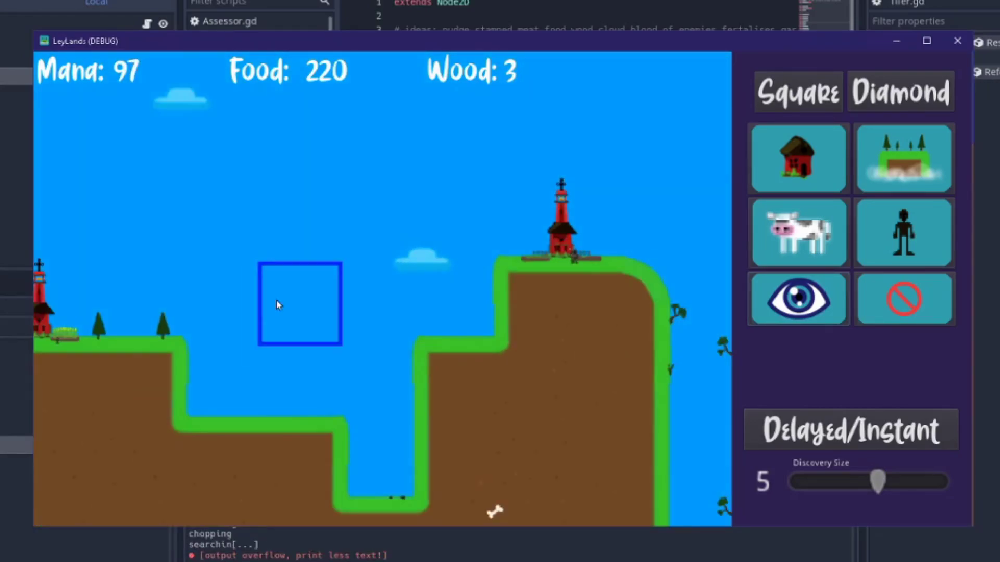
Step: Build a mana tower on top of the arched manor on the settlement plateau
scroll(274, 273, "up", 2)
middle_click_drag(271, 275, 452, 280)
middle_click_drag(231, 315, 393, 280)
middle_click_drag(456, 282, 360, 287)
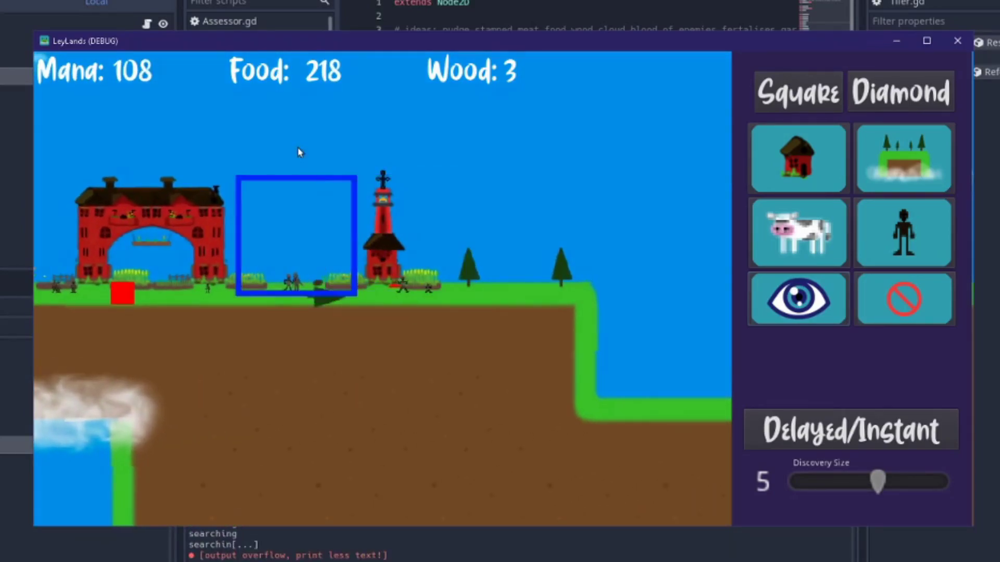
left_click(155, 173)
middle_click_drag(235, 196, 341, 219)
middle_click_drag(473, 304, 510, 290)
scroll(443, 250, "down", 5)
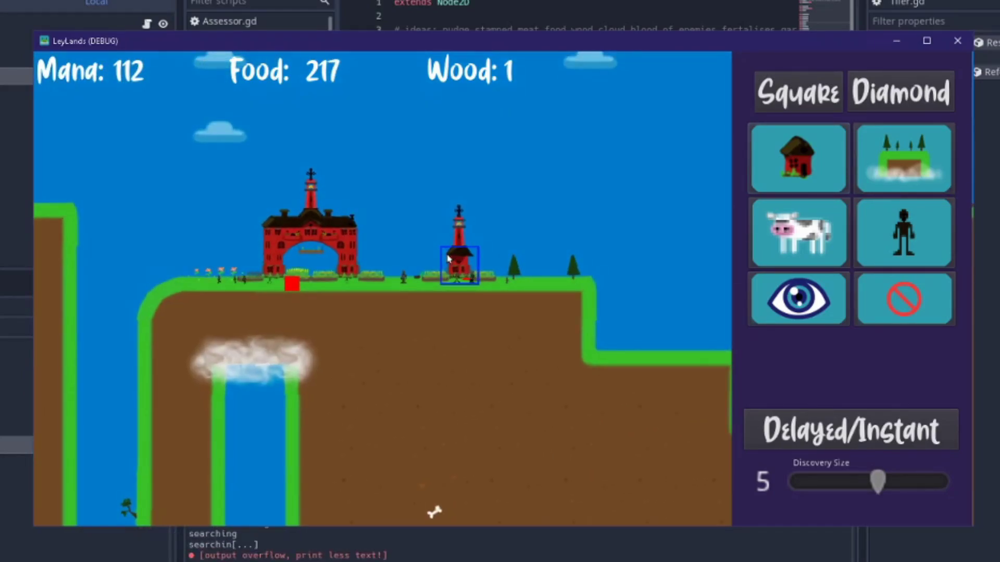
Step: Add land across the gap west of the settlement plateau, beyond the flowers
scroll(456, 270, "up", 4)
middle_click_drag(255, 229, 298, 221)
left_click(930, 166)
scroll(585, 258, "down", 3)
middle_click_drag(206, 300, 371, 284)
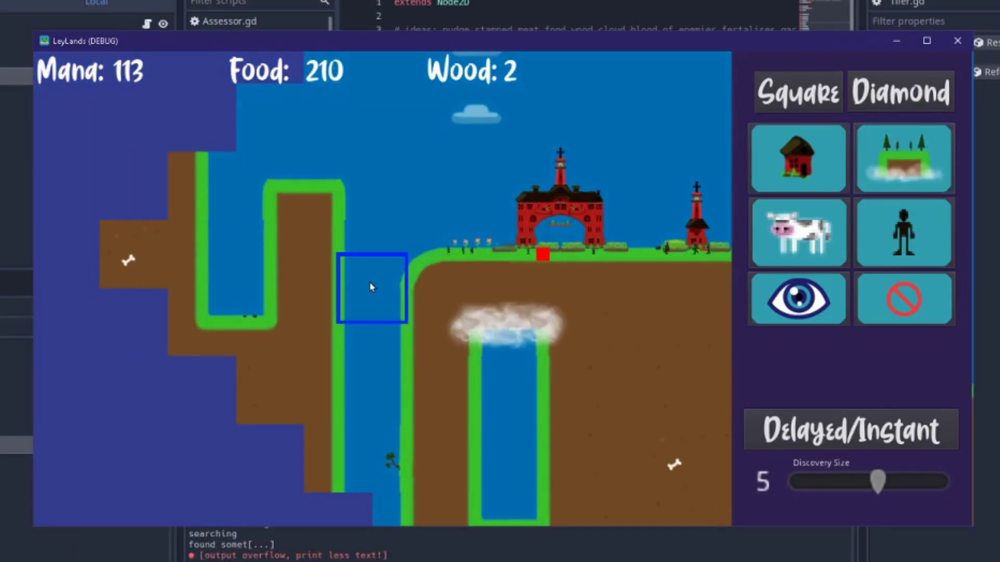
left_click(371, 284)
middle_click_drag(484, 292, 372, 292)
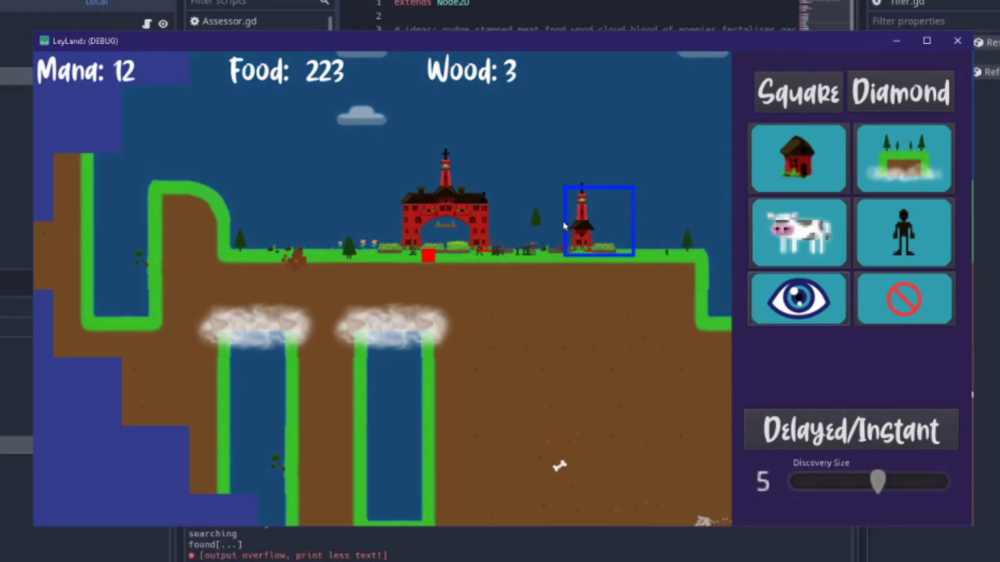
scroll(591, 219, "up", 5)
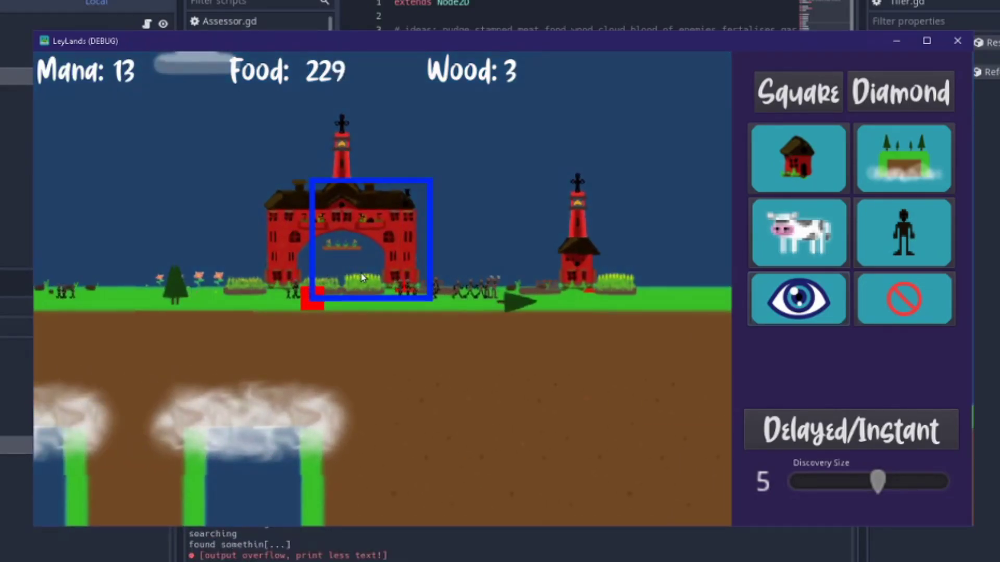
scroll(393, 296, "up", 2)
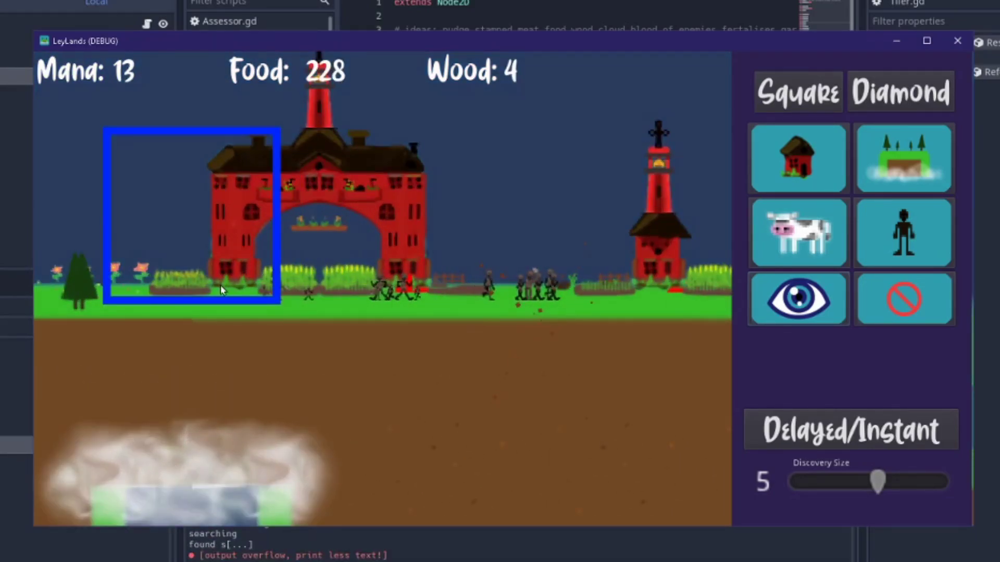
Step: Examine the land, mana towers and villagers between the settlement plateau and the rounded eastern hill
scroll(365, 295, "down", 5)
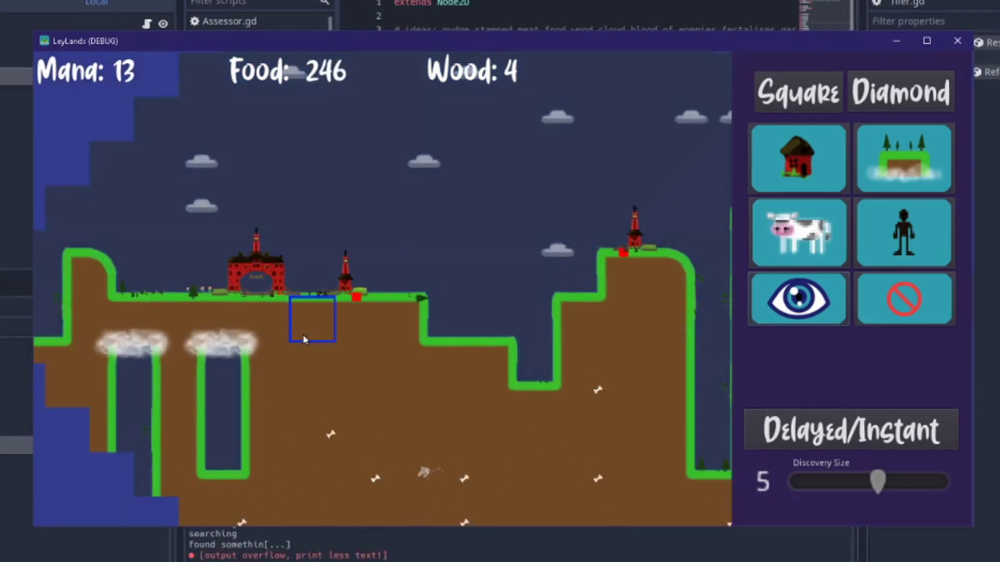
scroll(515, 290, "up", 4)
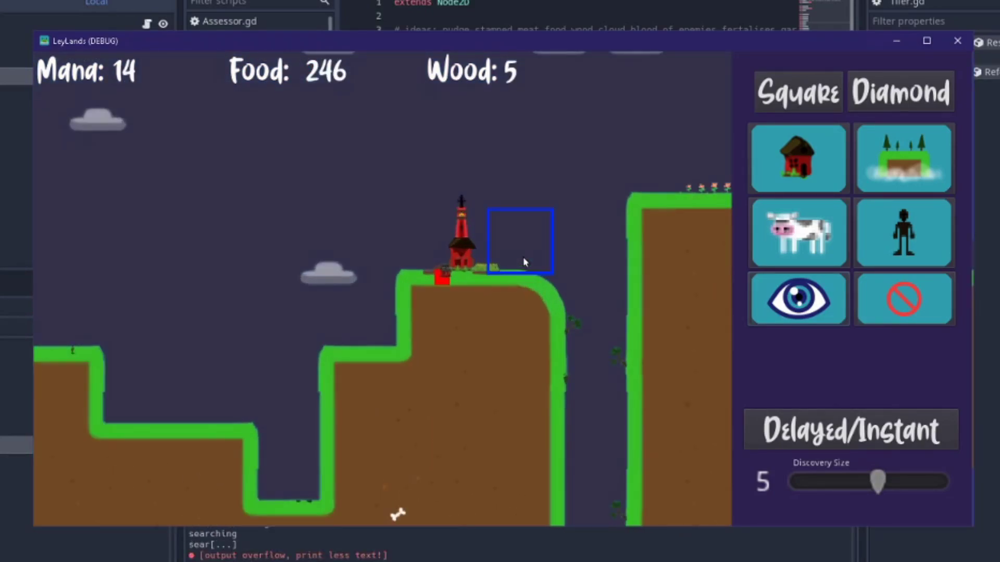
scroll(451, 299, "up", 3)
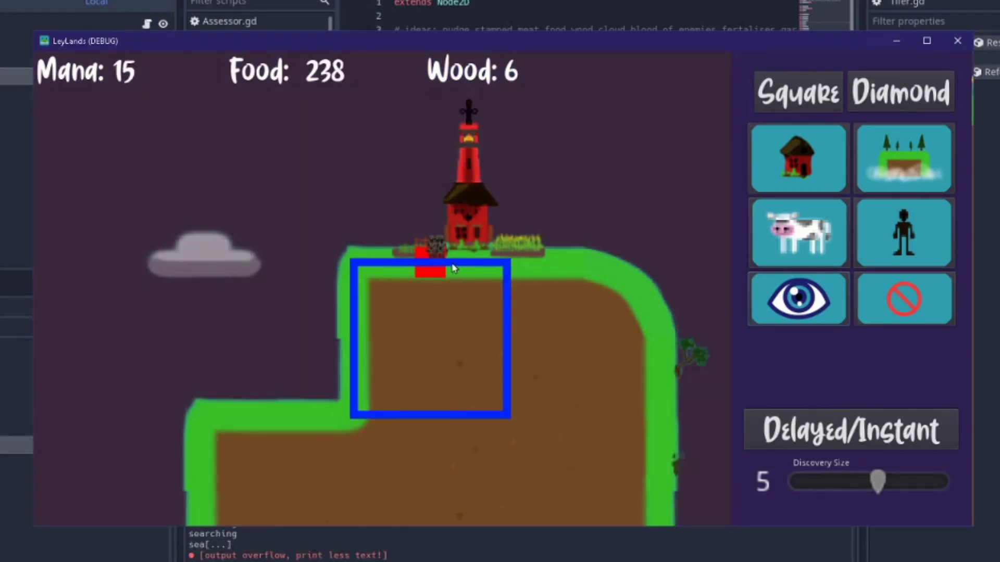
middle_click_drag(215, 227, 389, 203)
scroll(383, 192, "down", 2)
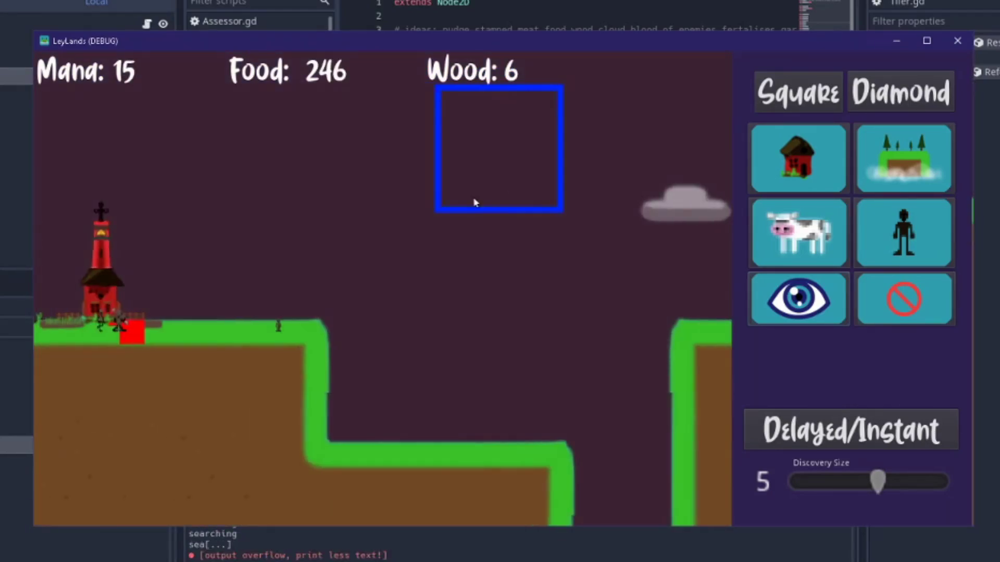
key("a")
key("s")
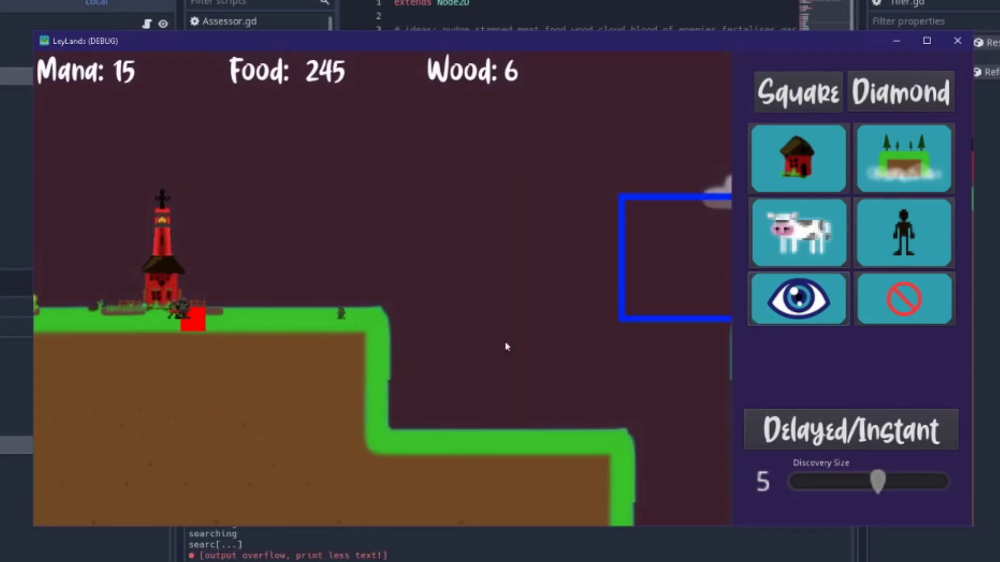
scroll(506, 343, "down", 6)
middle_click_drag(510, 334, 517, 298)
Step: Build a house at the eastern edge of the settlement plateau and put a mana tower on top of it
scroll(493, 286, "up", 3)
middle_click_drag(297, 268, 393, 261)
scroll(416, 258, "up", 2)
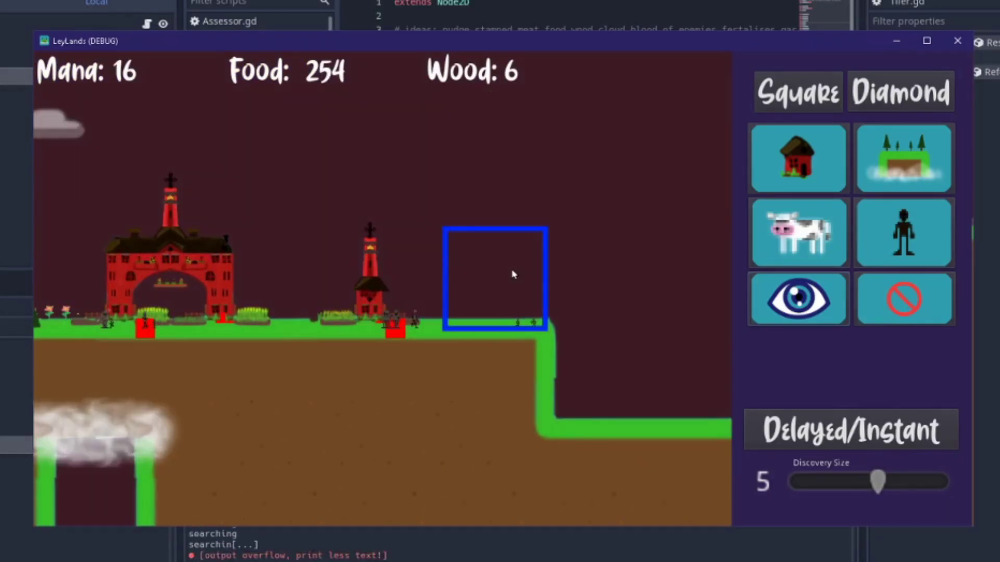
middle_click_drag(513, 274, 369, 257)
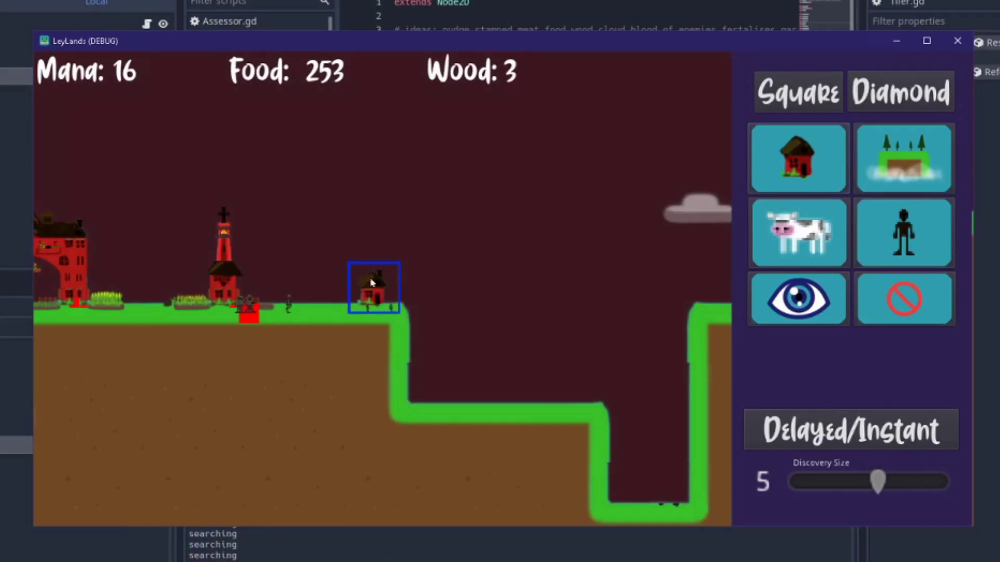
left_click(368, 247)
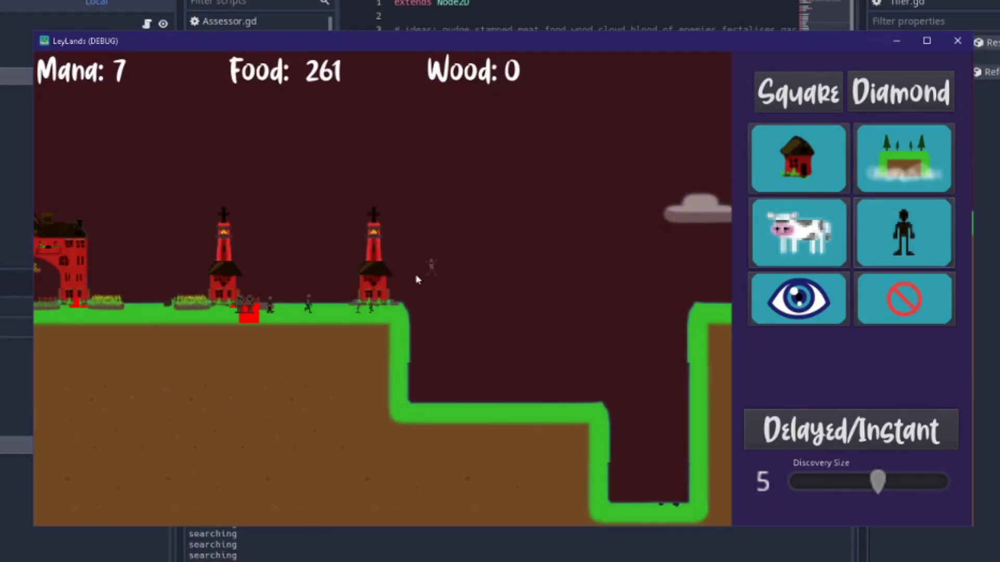
left_click(354, 231)
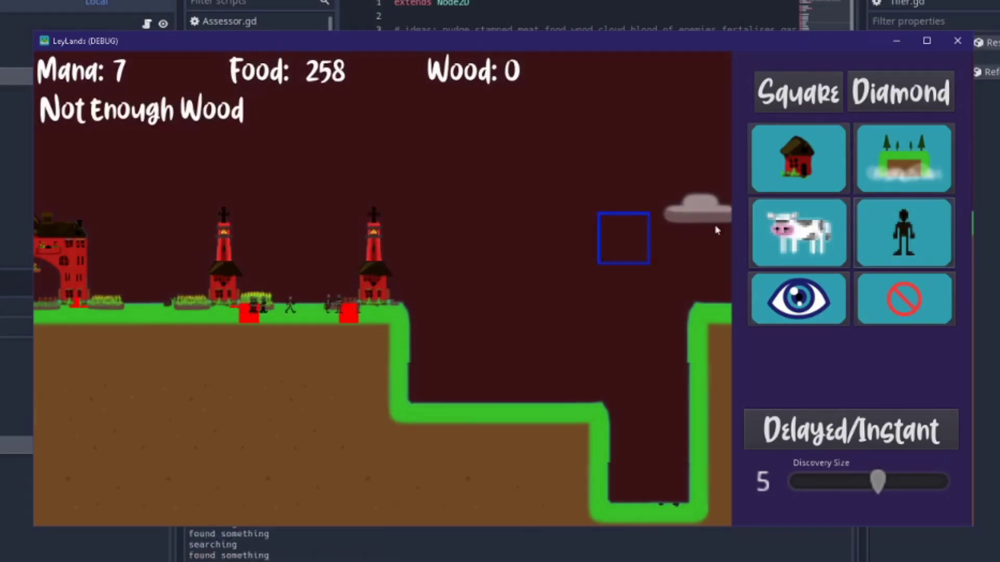
Step: Add trees around the mana tower on the rounded eastern hill
key("Left")
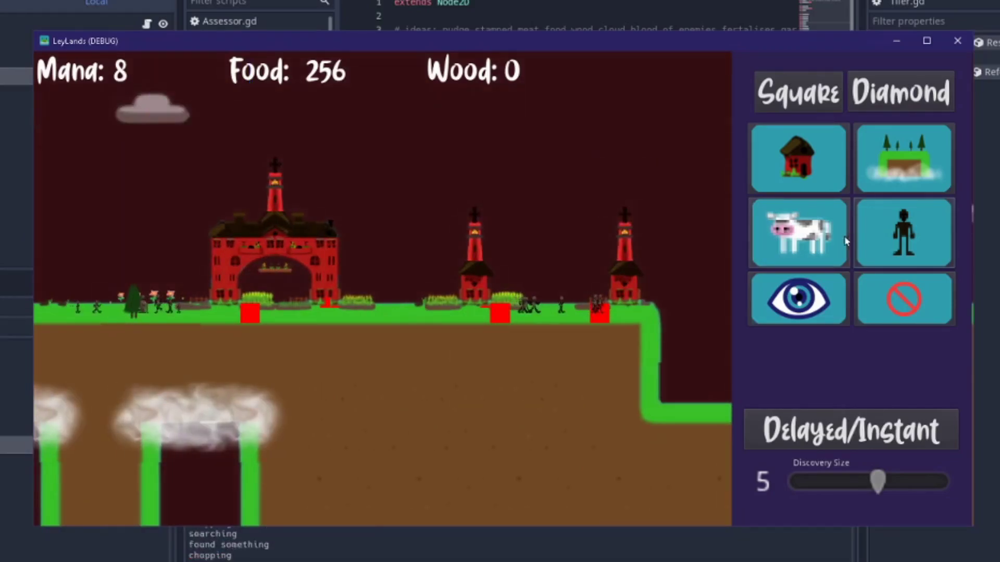
key("Left")
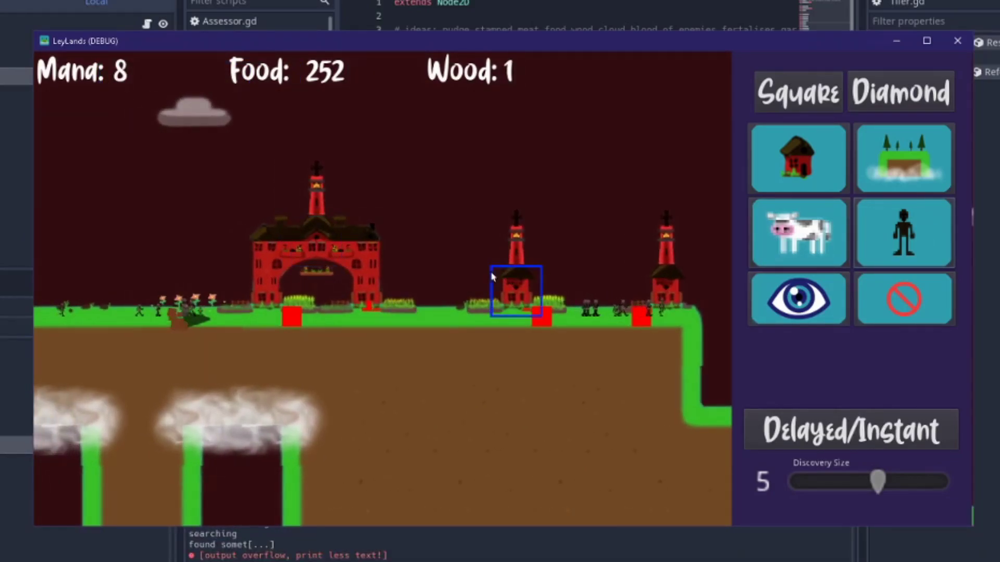
key("Left")
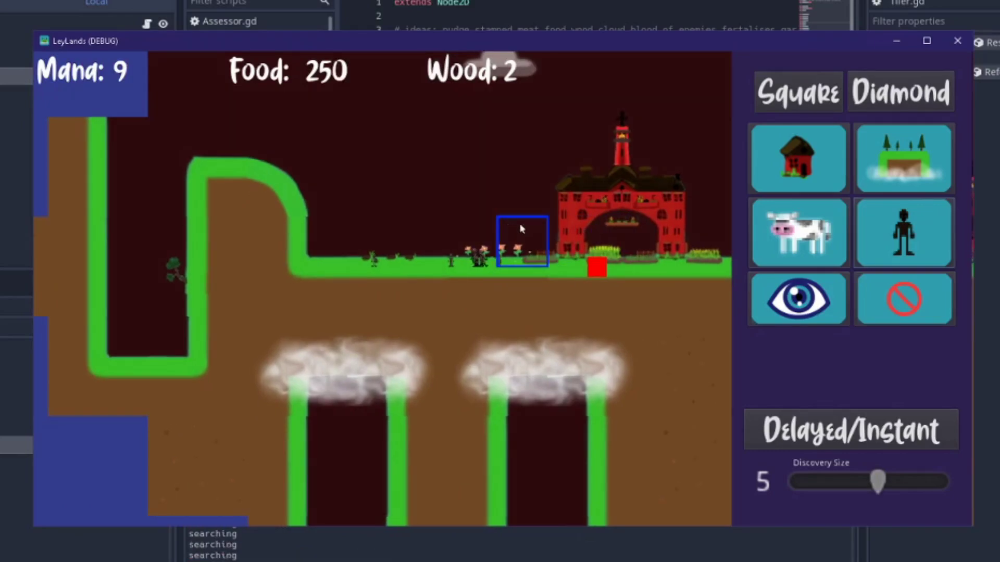
key("Right")
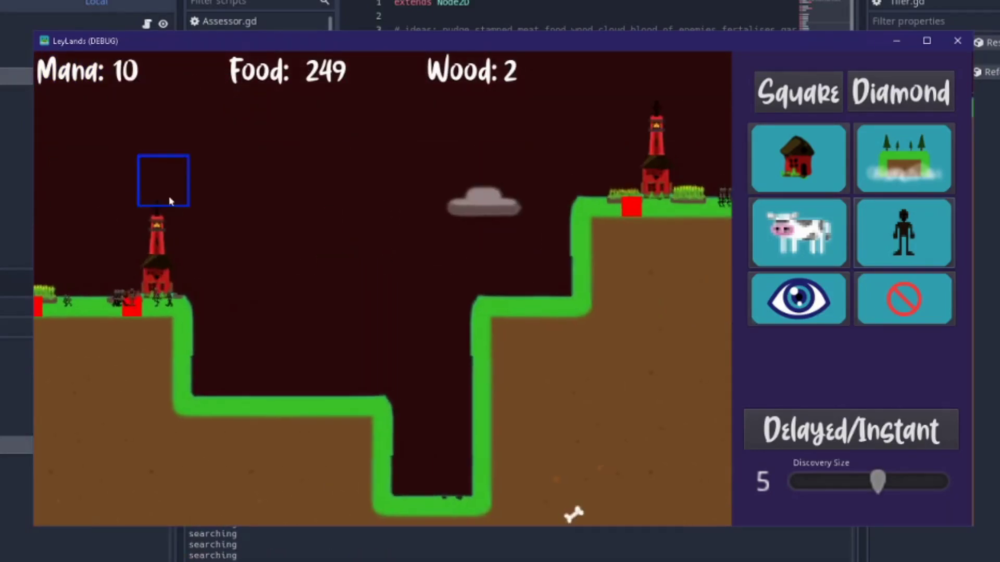
key("Right")
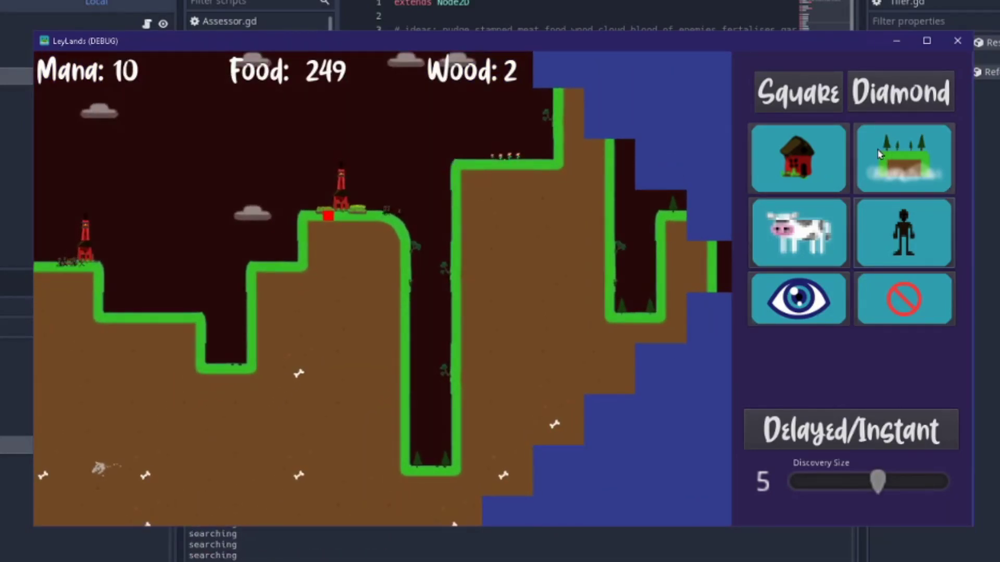
left_click(938, 237)
key("Down")
key("Left")
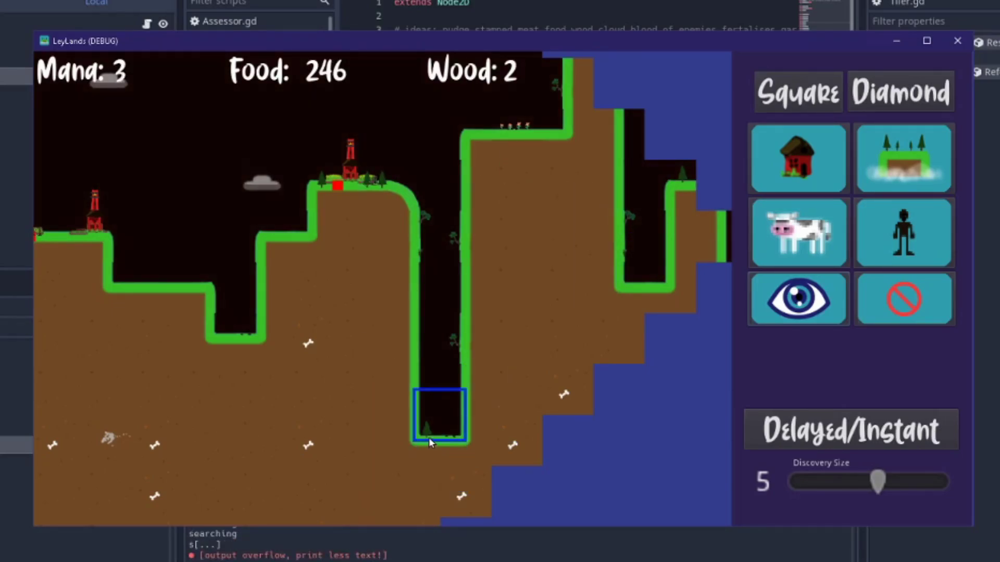
Step: Survey the settlement at night from the flowers and arched manor to the ledges east of the plateau
middle_click_drag(190, 279, 620, 304)
scroll(219, 286, "up", 2)
middle_click_drag(221, 179, 388, 252)
scroll(443, 277, "up", 2)
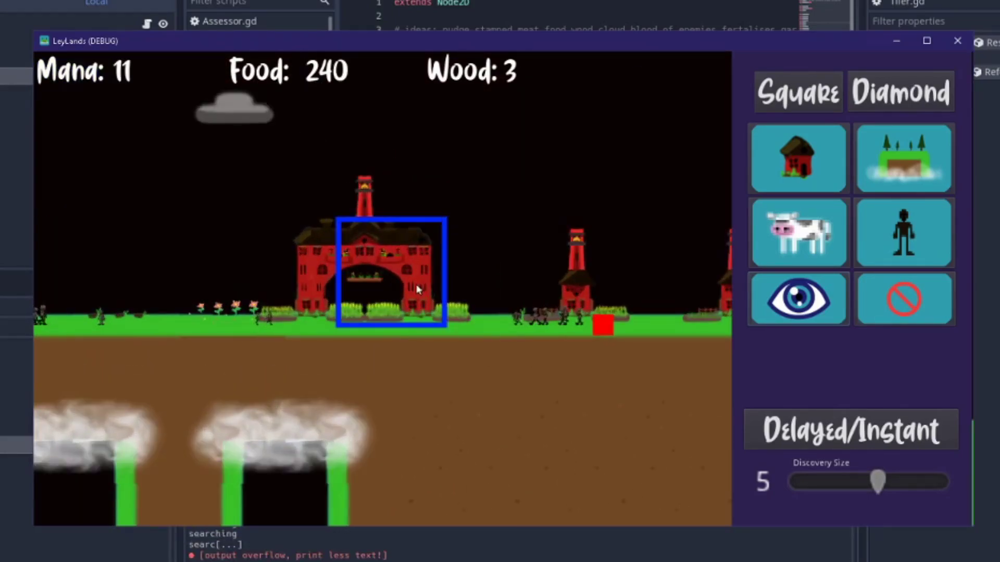
middle_click_drag(419, 285, 462, 296)
scroll(372, 358, "down", 4)
middle_click_drag(597, 306, 519, 338)
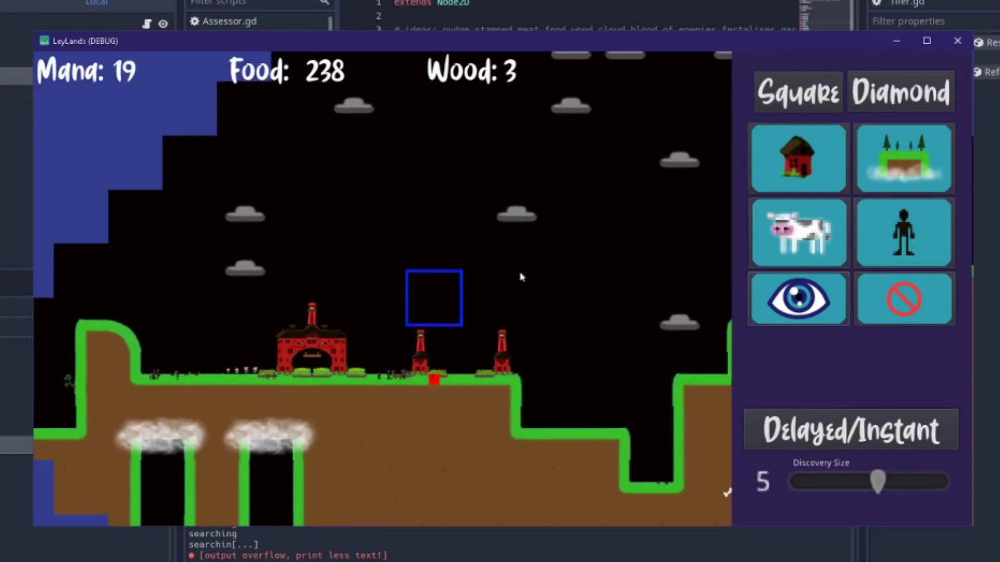
middle_click_drag(417, 271, 364, 237)
scroll(598, 344, "up", 2)
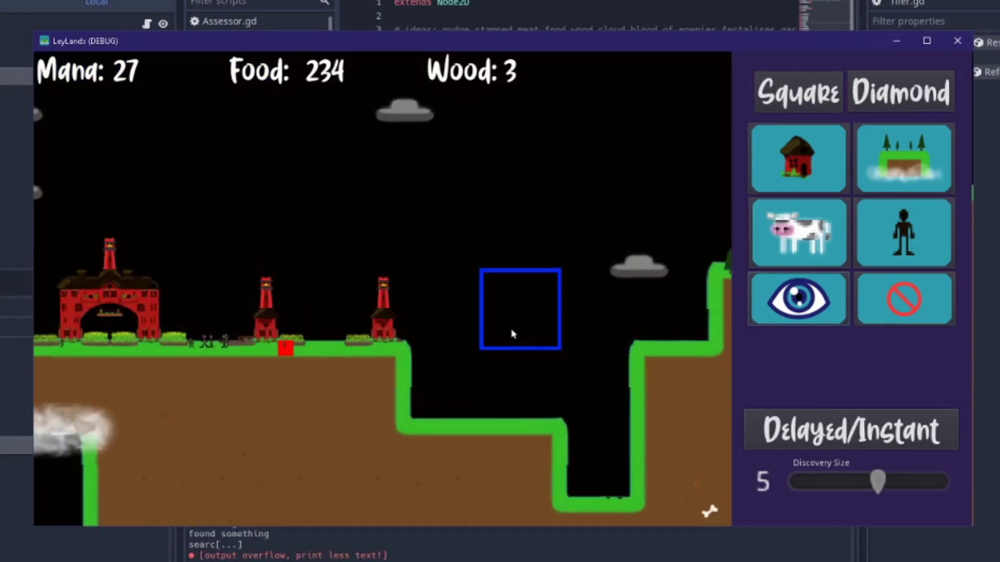
middle_click_drag(496, 328, 576, 313)
scroll(402, 212, "up", 4)
scroll(402, 212, "down", 4)
middle_click_drag(334, 231, 507, 230)
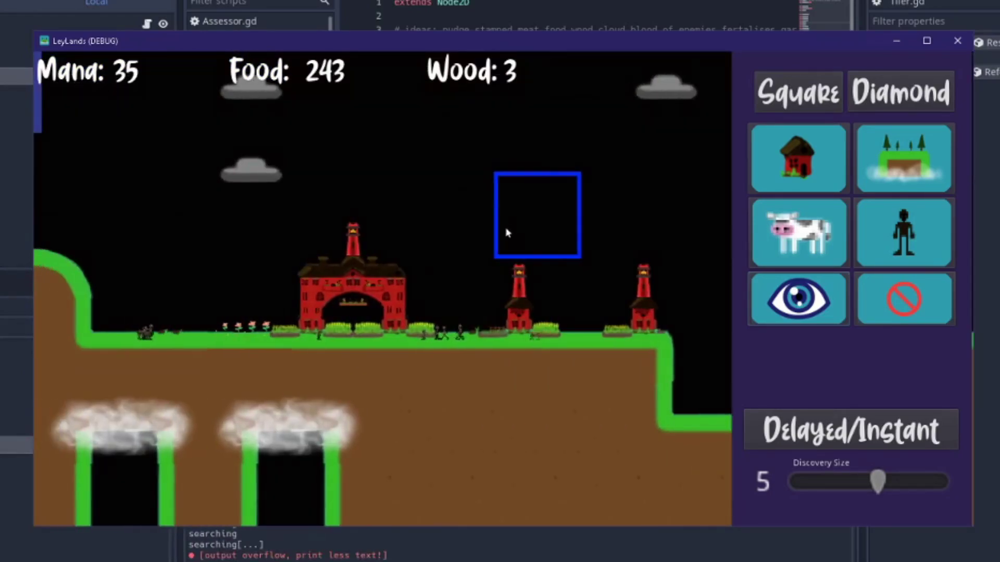
Step: Examine the arched manor with its rooftop mana tower and the farms, flowers and villagers around it
scroll(502, 231, "up", 2)
middle_click_drag(365, 235, 442, 210)
middle_click_drag(520, 274, 487, 271)
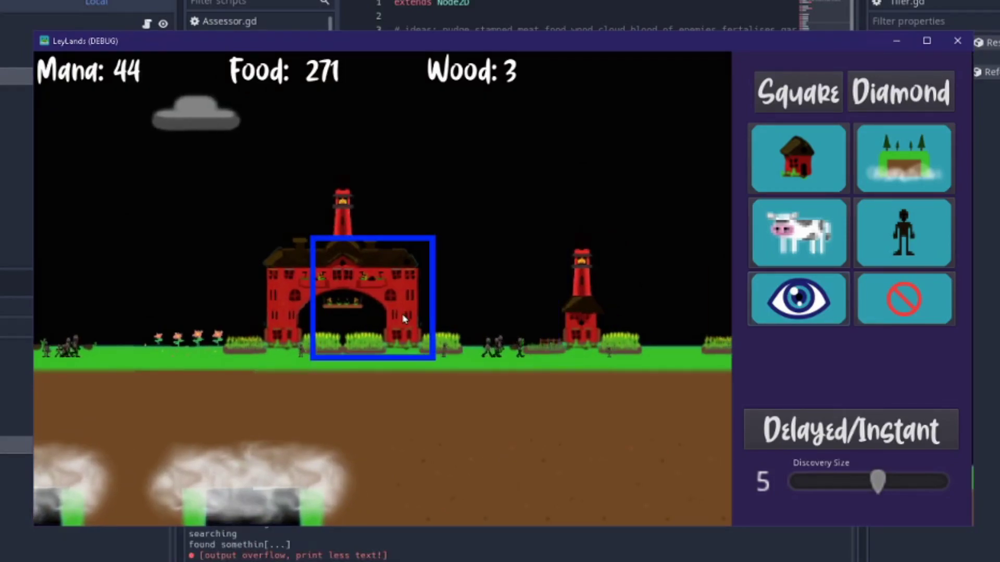
scroll(404, 319, "down", 1)
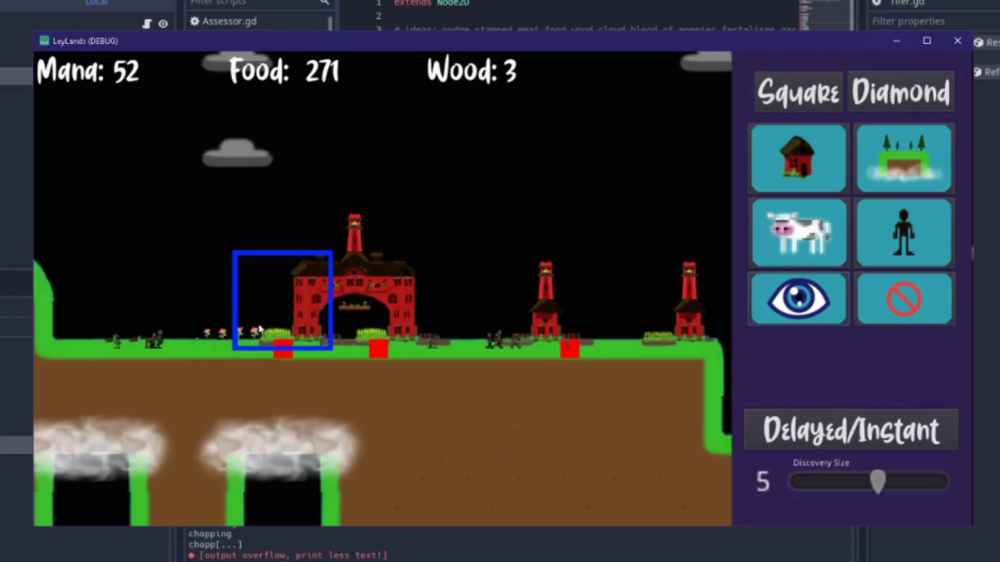
scroll(259, 329, "up", 1)
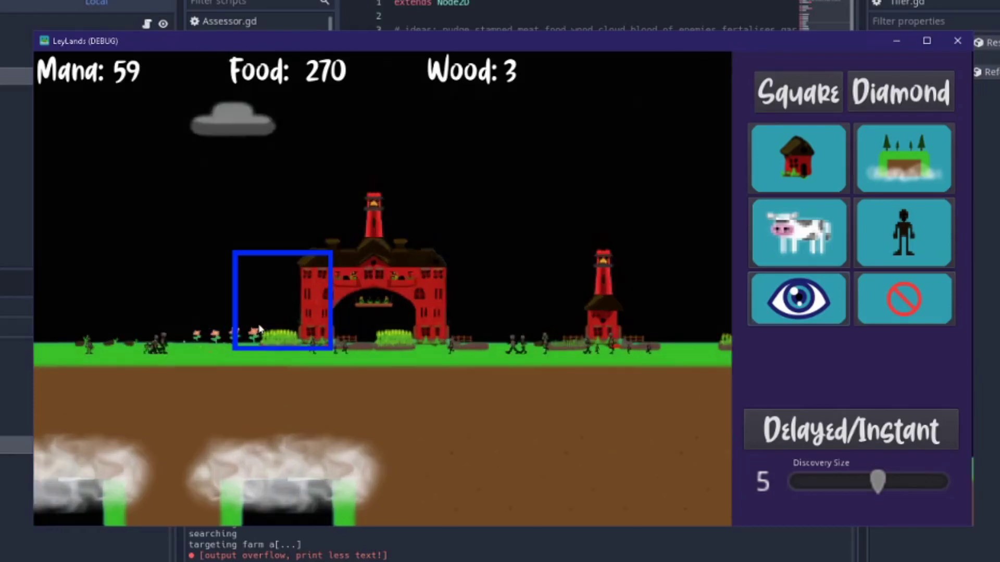
middle_click_drag(259, 329, 328, 312)
middle_click_drag(409, 308, 311, 307)
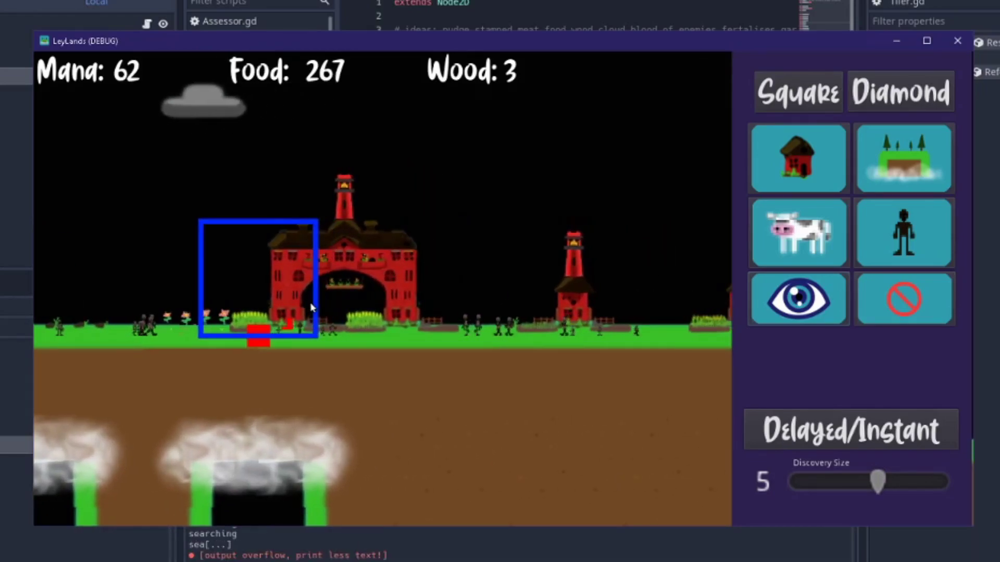
scroll(312, 308, "down", 1)
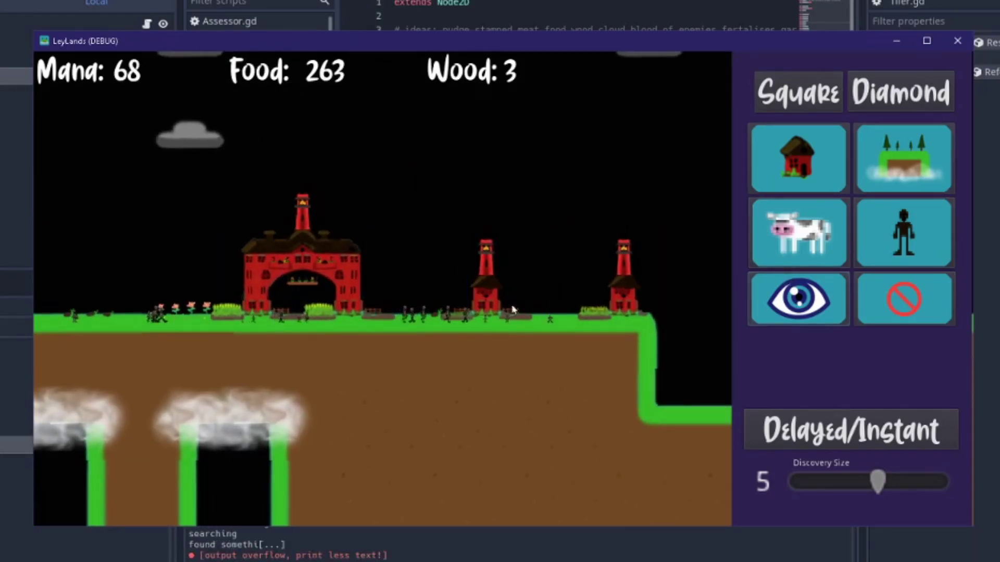
Step: Inspect the two mana towers east of the manor and the villagers and farms beside them at close range
scroll(512, 310, "up", 2)
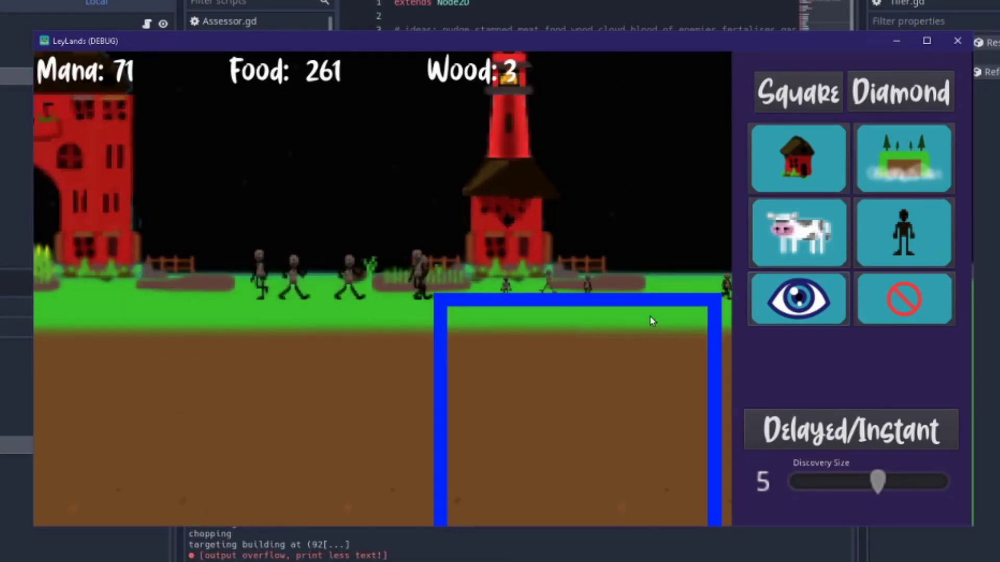
scroll(509, 295, "down", 1)
middle_click_drag(509, 294, 282, 360)
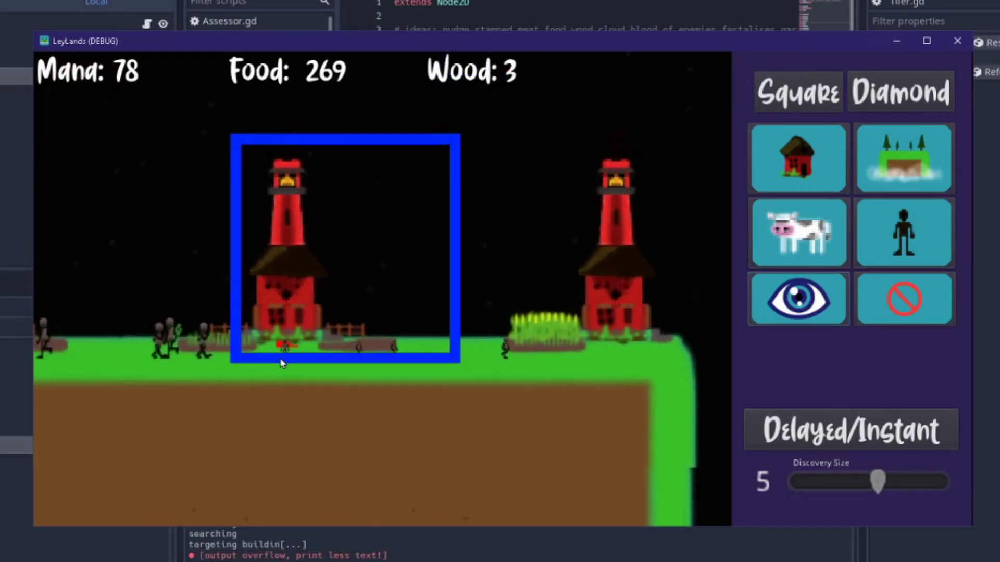
scroll(308, 370, "down", 1)
middle_click_drag(346, 363, 595, 332)
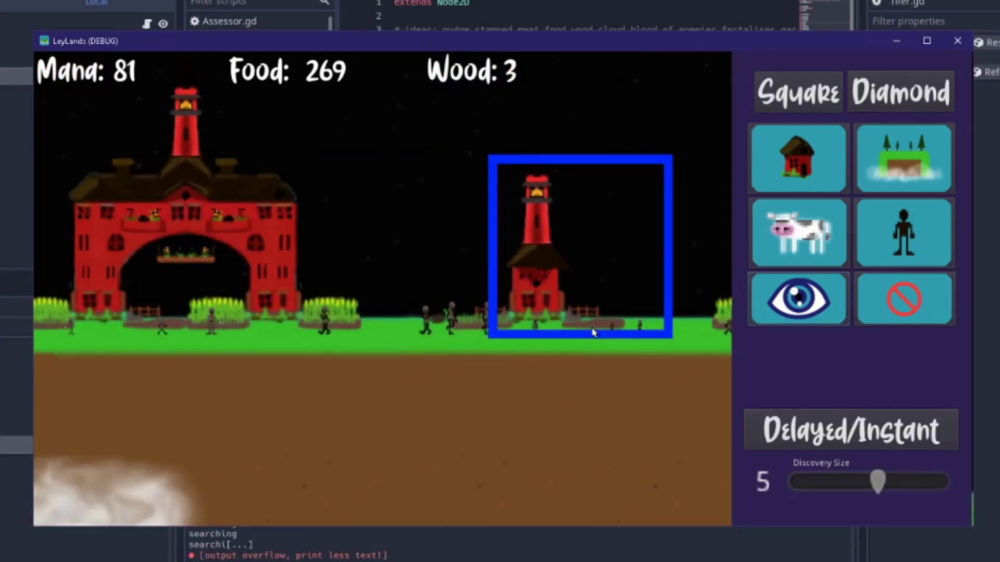
scroll(592, 333, "down", 1)
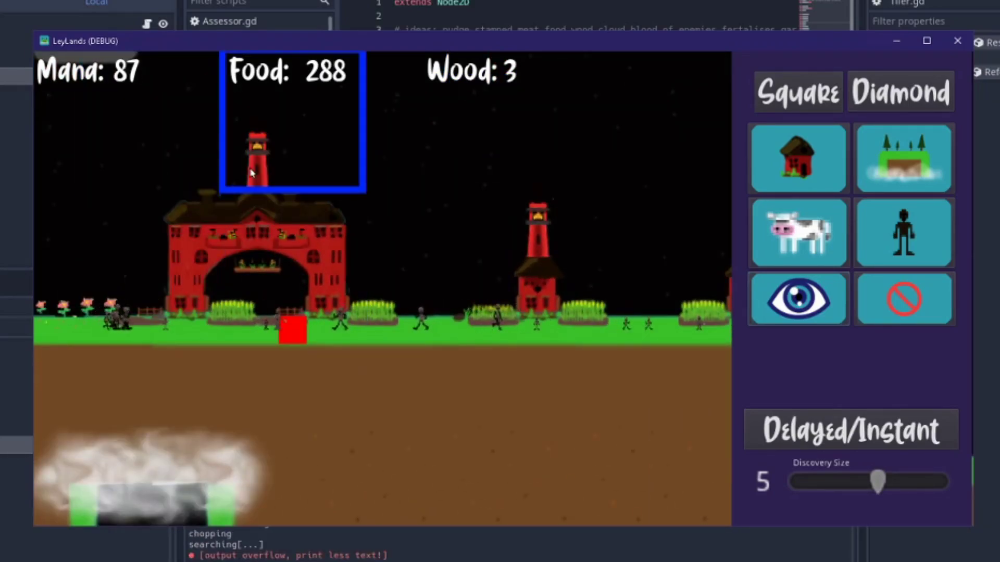
scroll(388, 283, "down", 1)
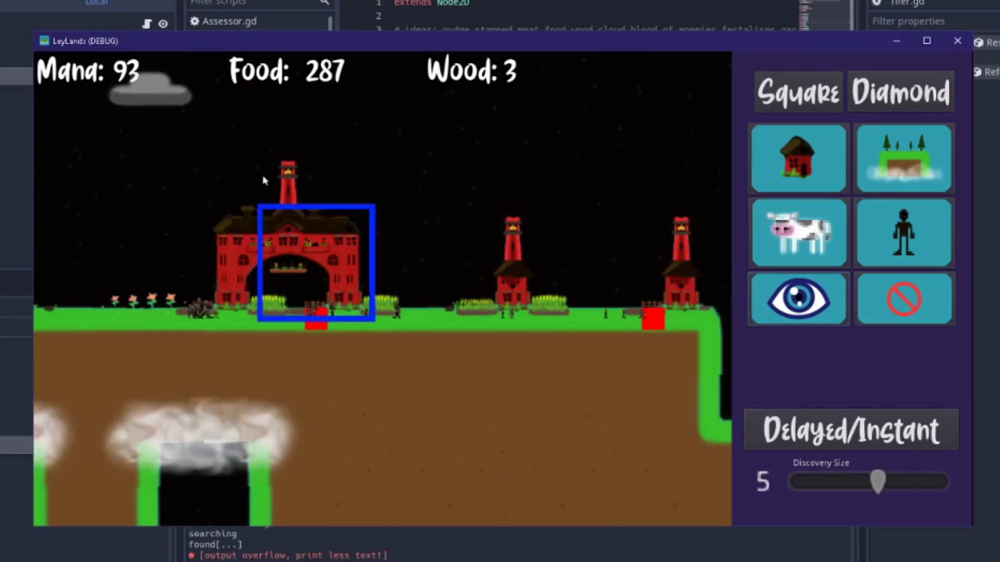
Step: Add trees on the eastern end of the settlement plateau and on the lower ledge beside it
middle_click_drag(573, 284, 193, 281)
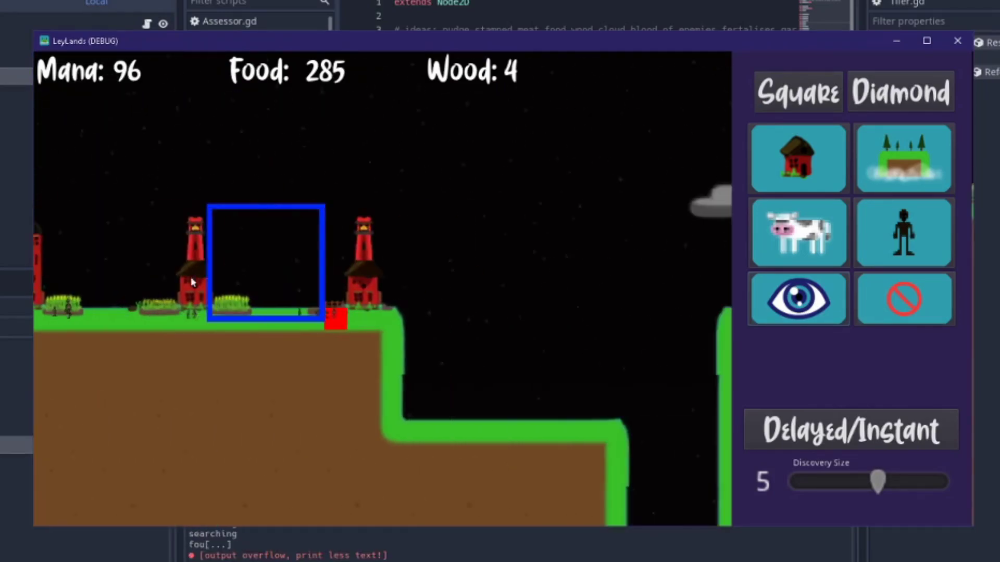
scroll(292, 289, "down", 2)
middle_click_drag(523, 301, 470, 305)
middle_click_drag(167, 194, 446, 216)
middle_click_drag(244, 257, 137, 241)
left_click(894, 174)
middle_click_drag(545, 315, 477, 320)
left_click(333, 359)
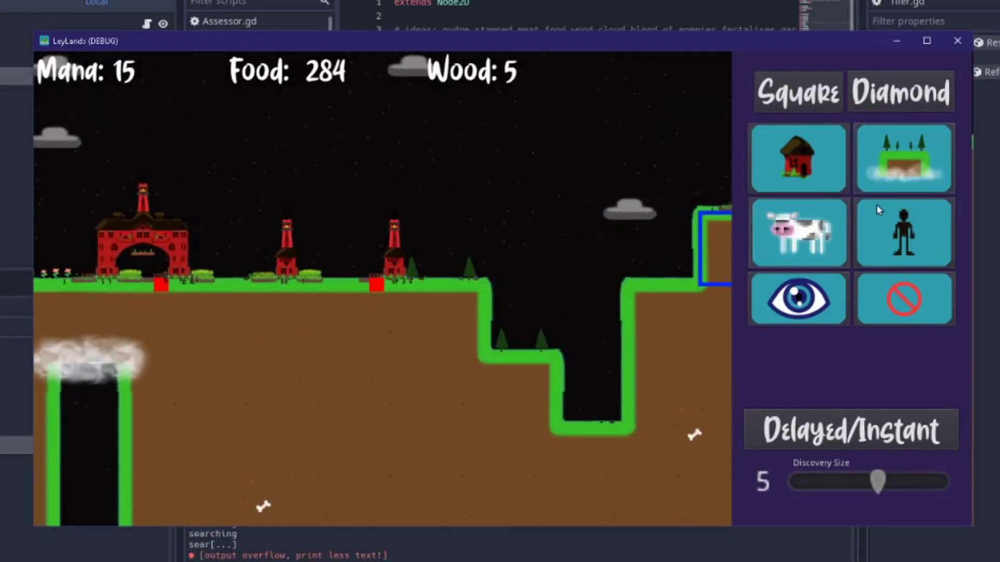
Step: Examine the trees and the villagers between the arched manor and the plateau's eastern edge
scroll(587, 314, "up", 2)
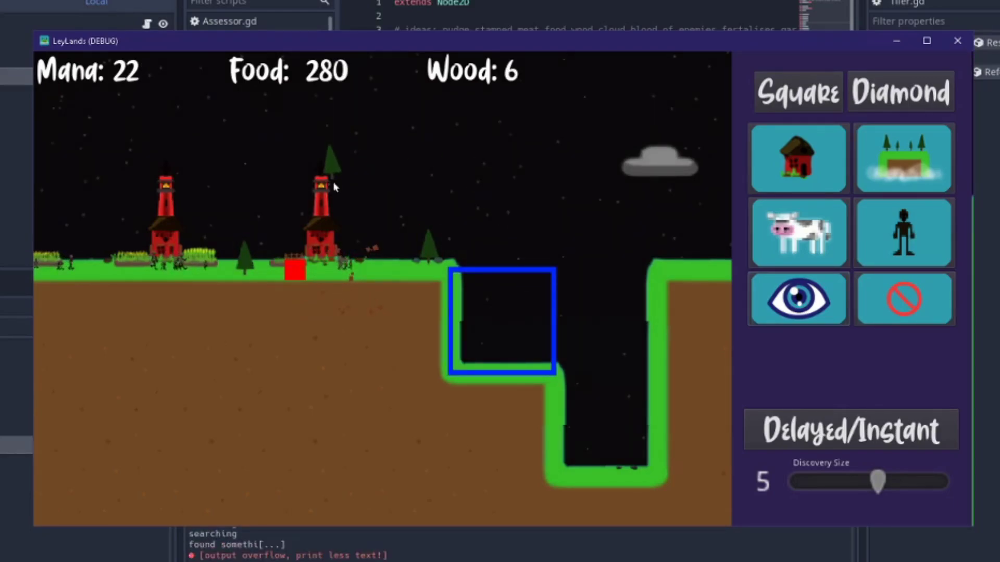
middle_click_drag(259, 193, 408, 198)
middle_click_drag(306, 230, 500, 232)
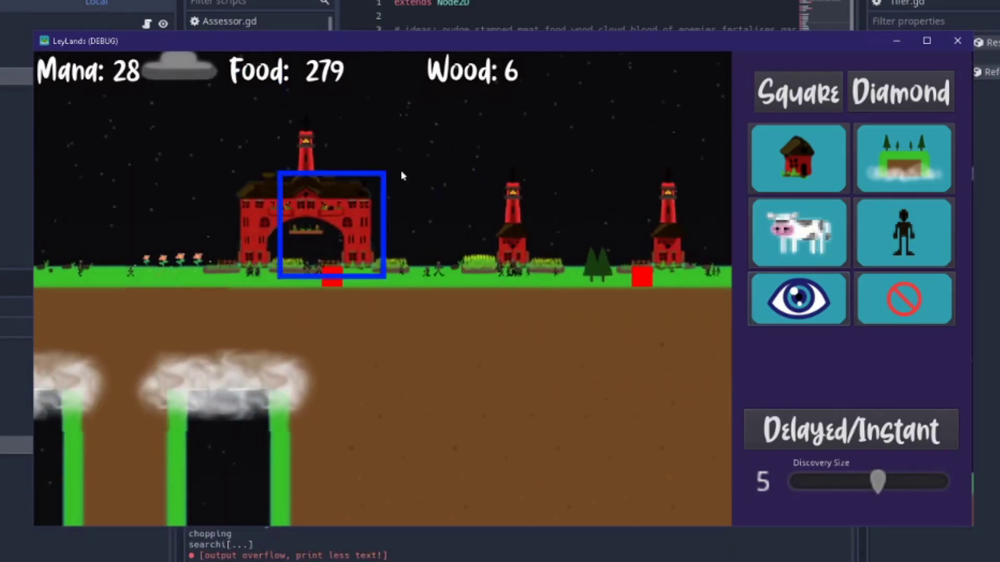
middle_click_drag(433, 217, 564, 190)
scroll(553, 242, "down", 1)
middle_click_drag(562, 239, 269, 245)
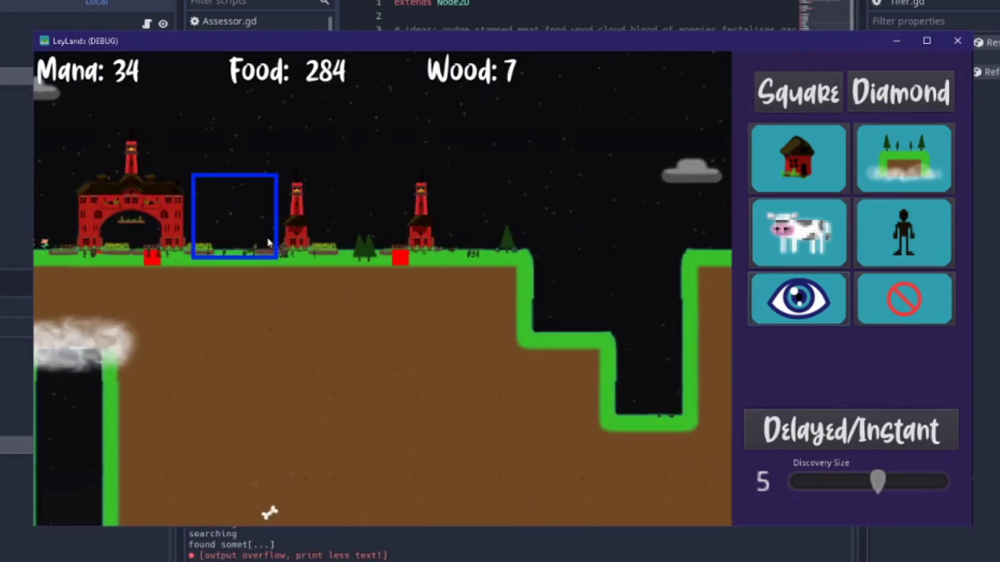
scroll(524, 264, "up", 1)
middle_click_drag(524, 263, 366, 276)
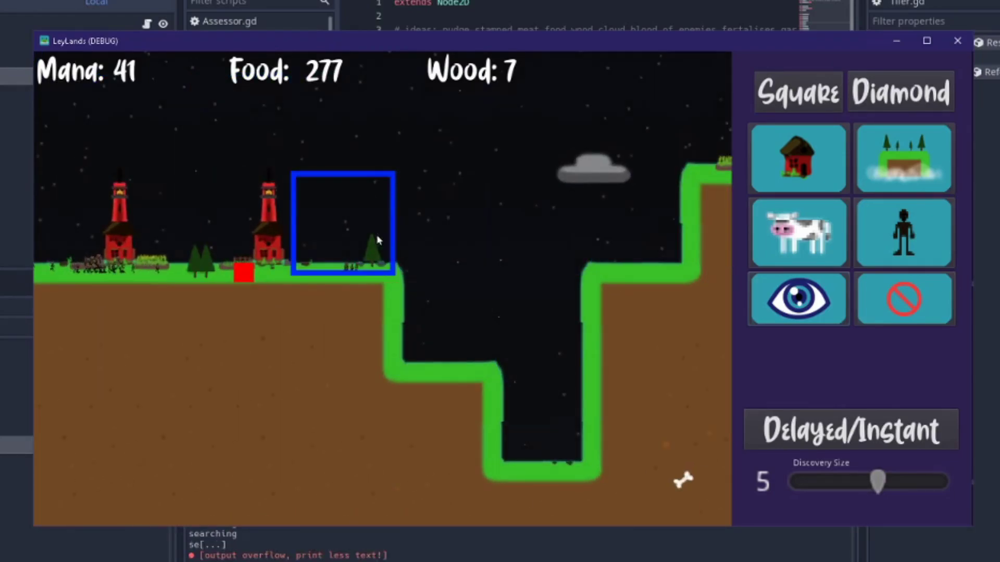
Step: Survey the terrain from the eastern cliffs back to the arched manor, including the hilltop mana tower and the villagers
scroll(508, 238, "down", 2)
middle_click_drag(625, 266, 284, 234)
middle_click_drag(451, 236, 288, 326)
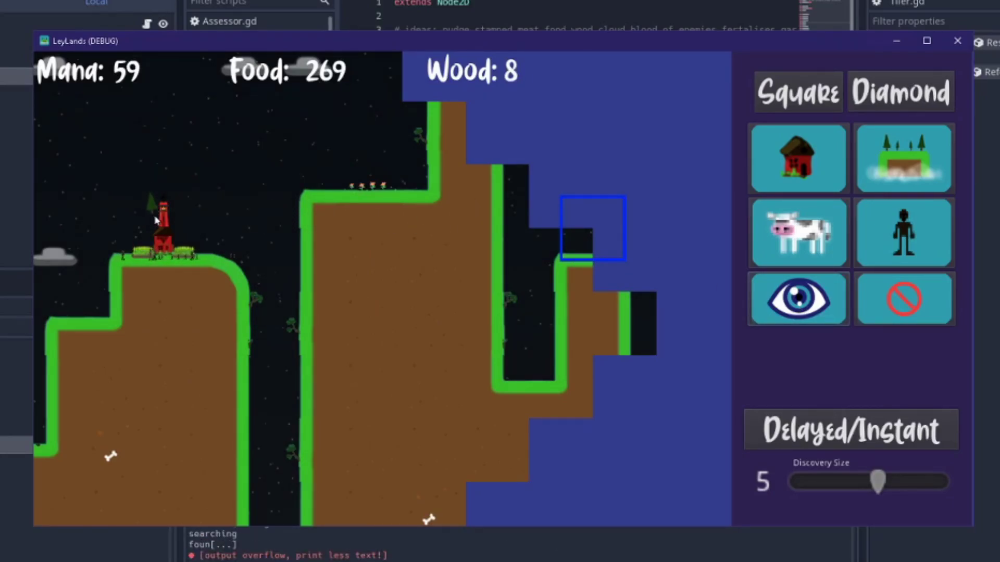
middle_click_drag(156, 220, 464, 232)
scroll(333, 298, "up", 2)
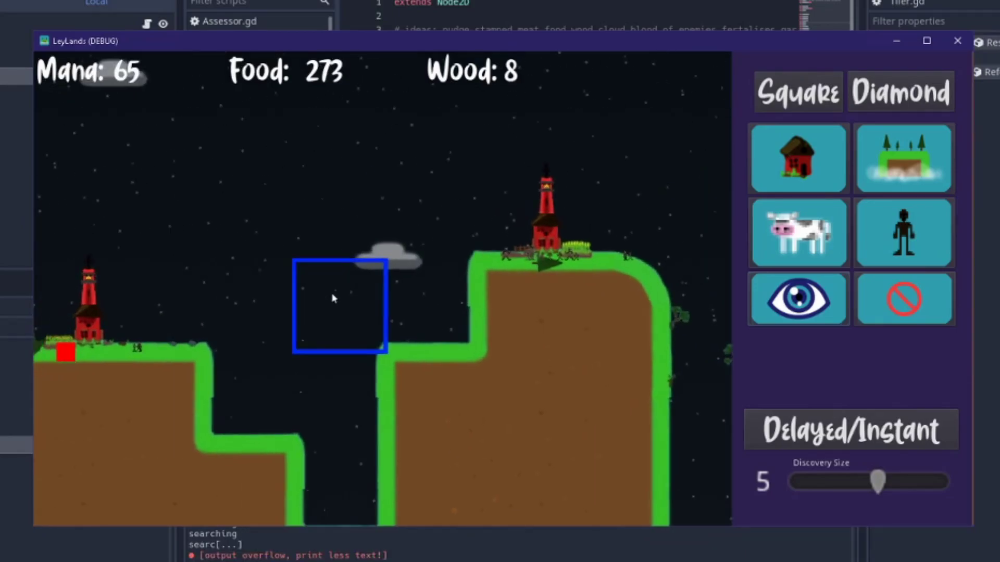
middle_click_drag(333, 299, 606, 241)
middle_click_drag(366, 290, 595, 285)
scroll(578, 291, "up", 2)
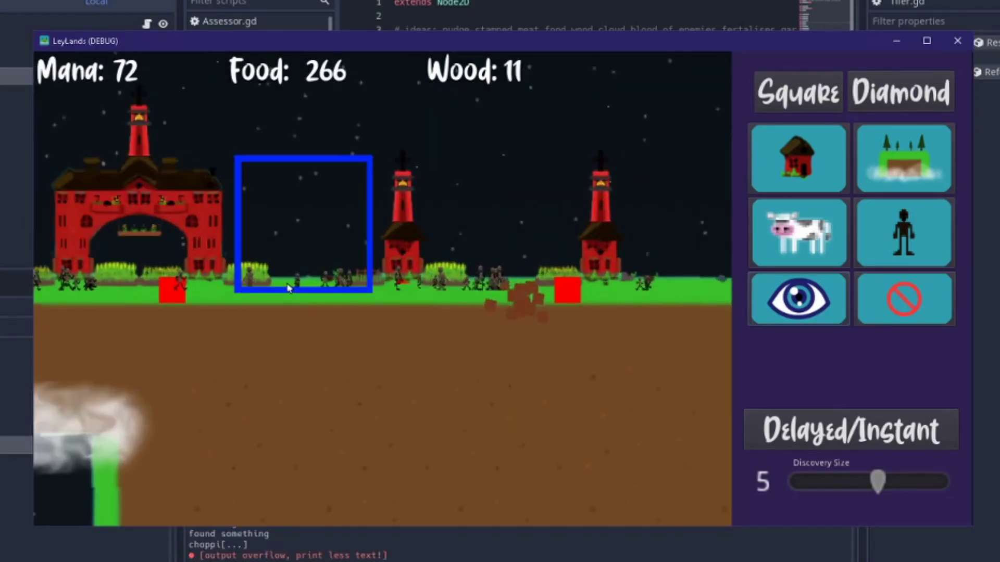
middle_click_drag(289, 288, 397, 294)
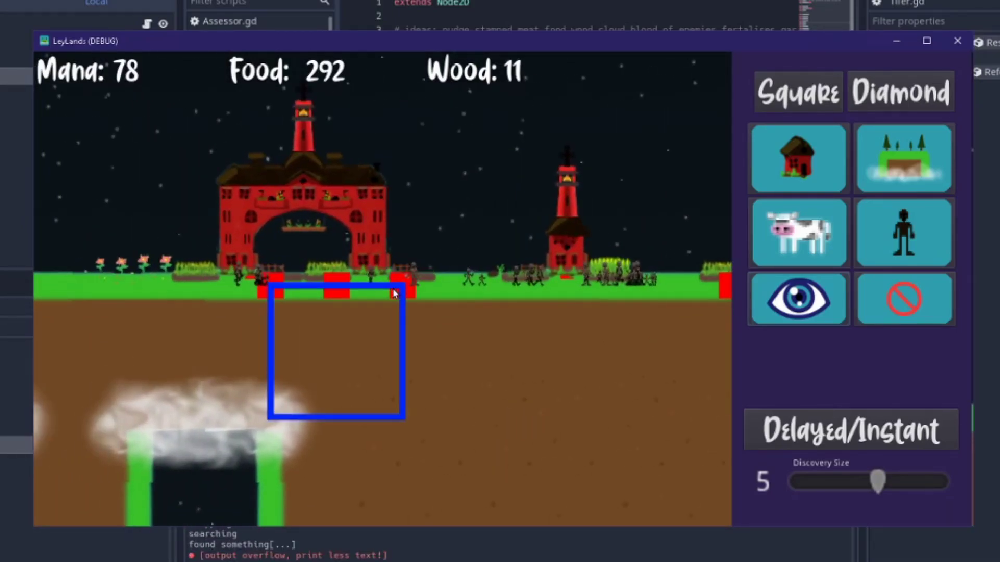
scroll(406, 297, "down", 1)
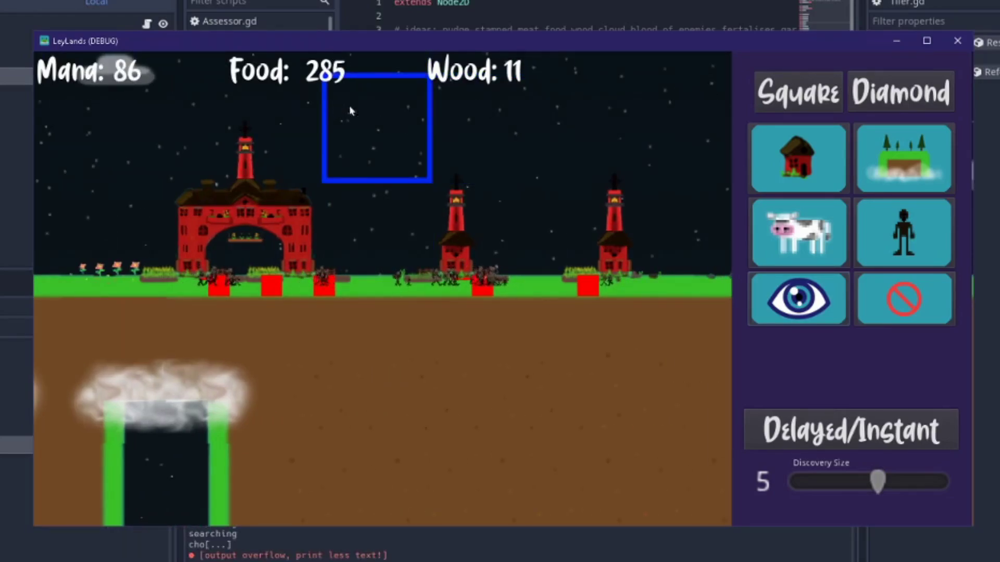
Step: Build a house on the eastern end of the settlement plateau, beyond the second mana tower
middle_click_drag(667, 208, 400, 260)
left_click(449, 301)
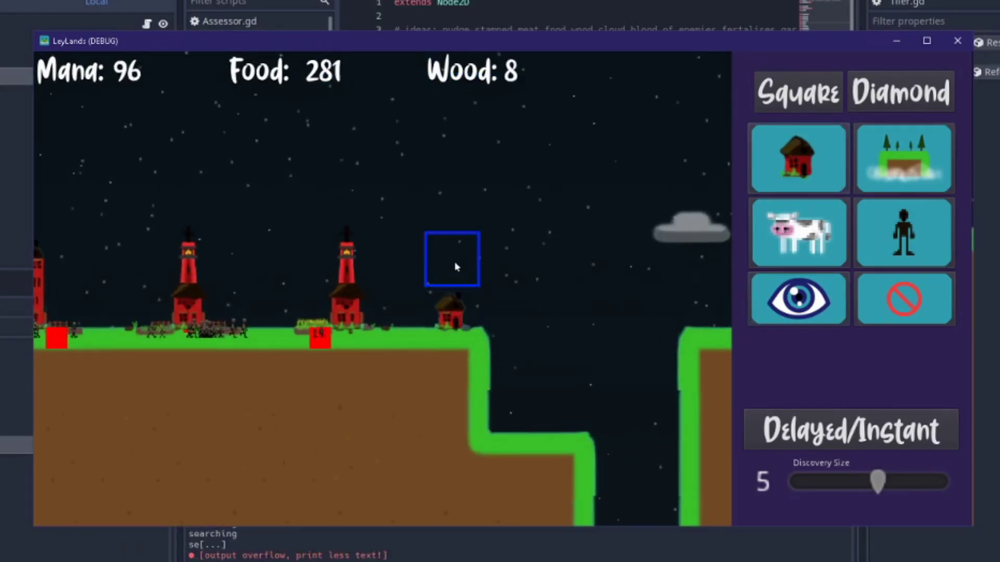
middle_click_drag(230, 245, 368, 242)
middle_click_drag(286, 226, 368, 226)
middle_click_drag(476, 249, 368, 259)
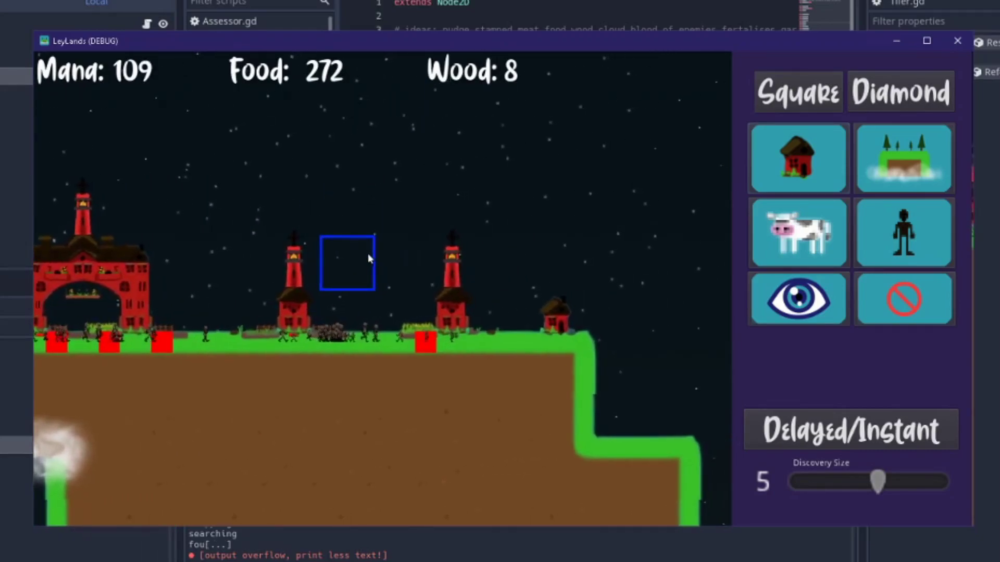
Step: Add a raised house section between the eastern mana tower and the end house, and stack another section above the tower's column
left_click(504, 257)
scroll(569, 327, "up", 2)
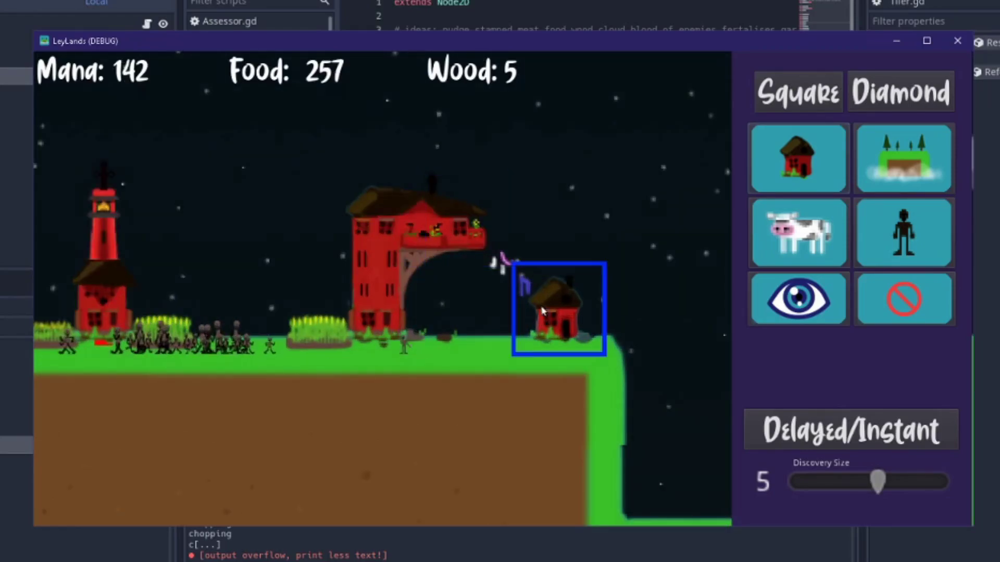
middle_click_drag(469, 250, 556, 276)
left_click(404, 145)
scroll(461, 230, "down", 2)
middle_click_drag(337, 282, 417, 288)
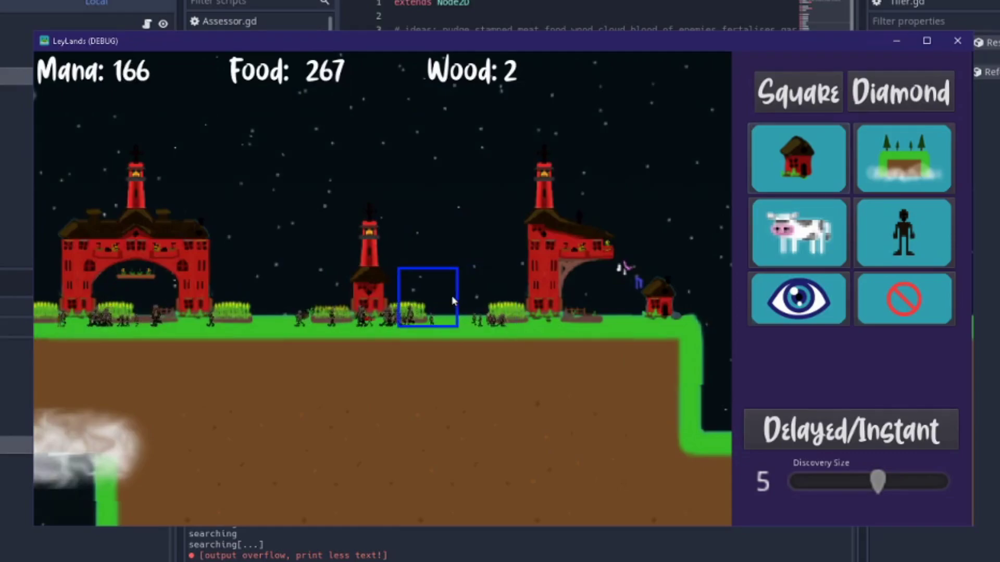
Step: Examine the half-arched eastern manor and the house beside it, and the flowers and villagers around the arched manor
middle_click_drag(394, 215, 521, 224)
middle_click_drag(367, 258, 192, 252)
key("Right")
key("Right")
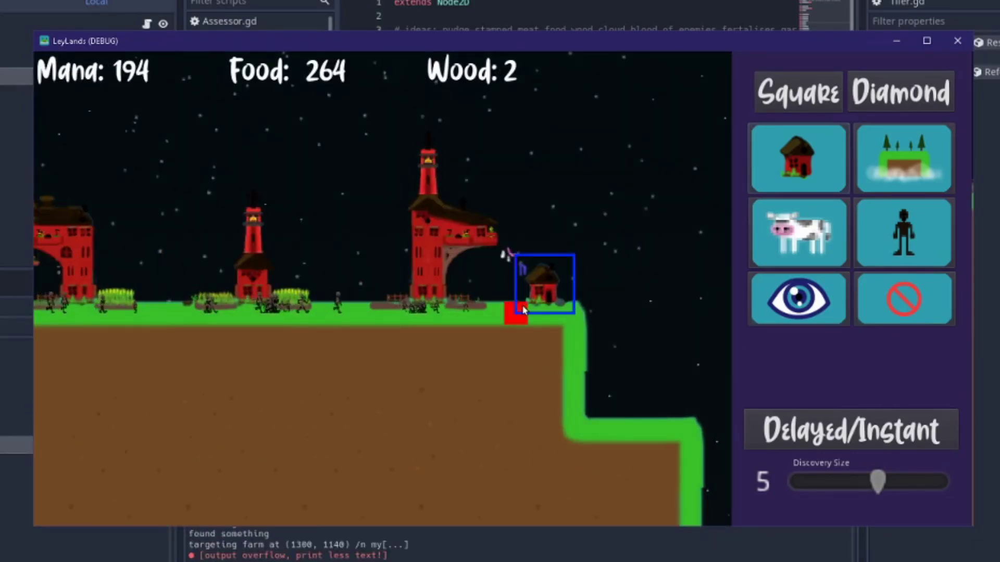
mouse_move(302, 336)
middle_mouse_down()
mouse_move(596, 337)
mouse_move(319, 338)
middle_mouse_up()
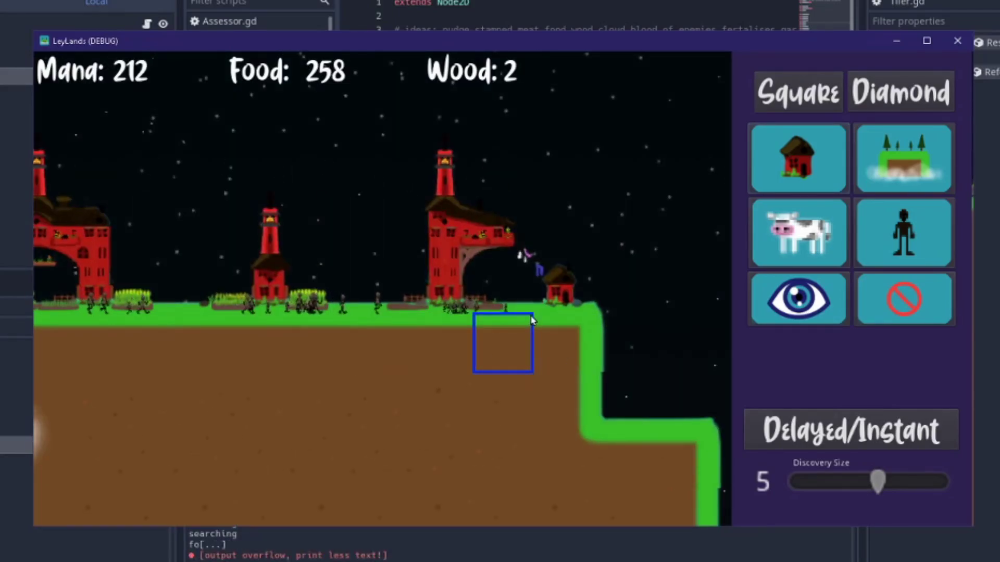
scroll(537, 369, "up", 2)
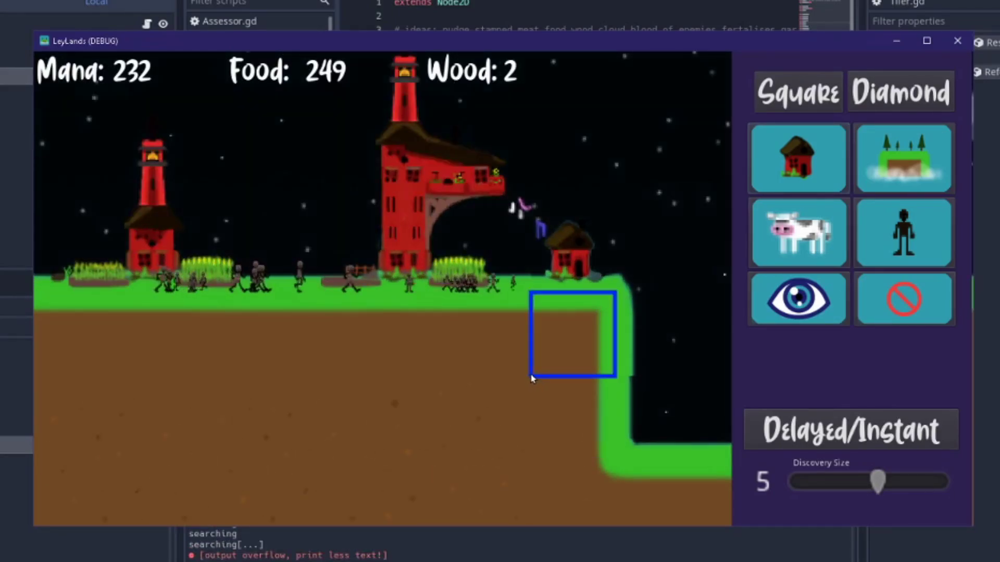
scroll(316, 338, "down", 2)
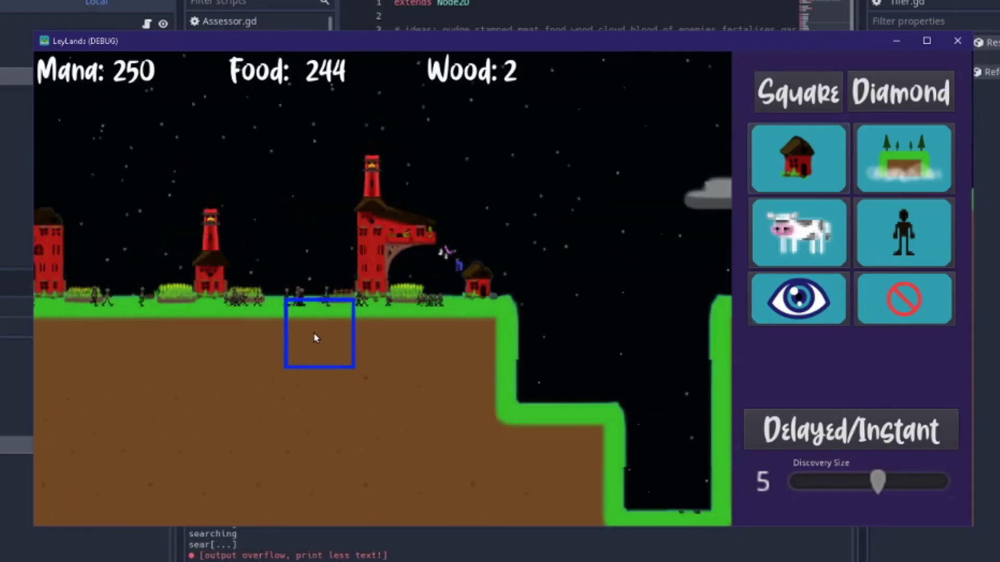
middle_click_drag(315, 338, 594, 344)
middle_click_drag(381, 350, 584, 355)
scroll(416, 357, "up", 2)
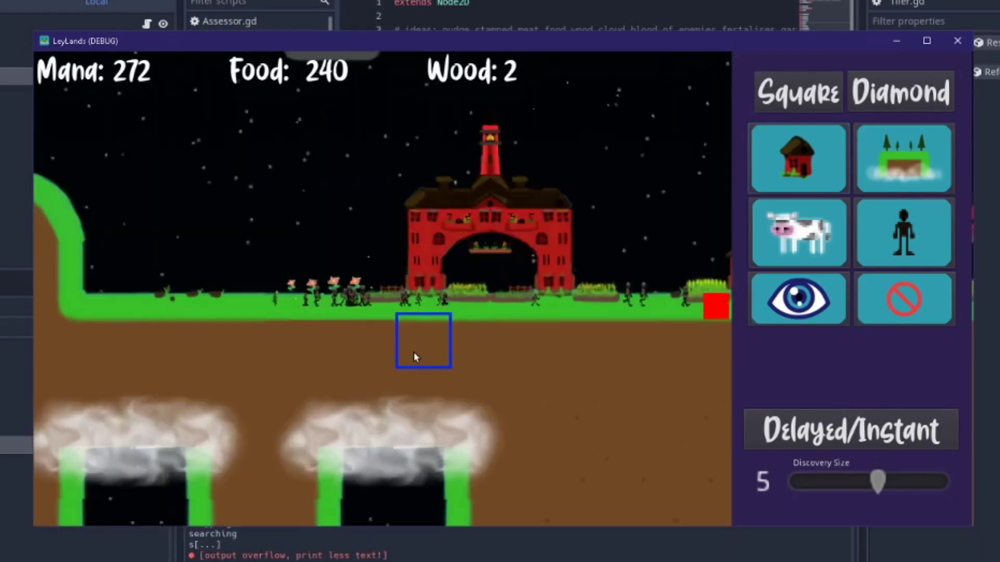
middle_click_drag(380, 359, 544, 359)
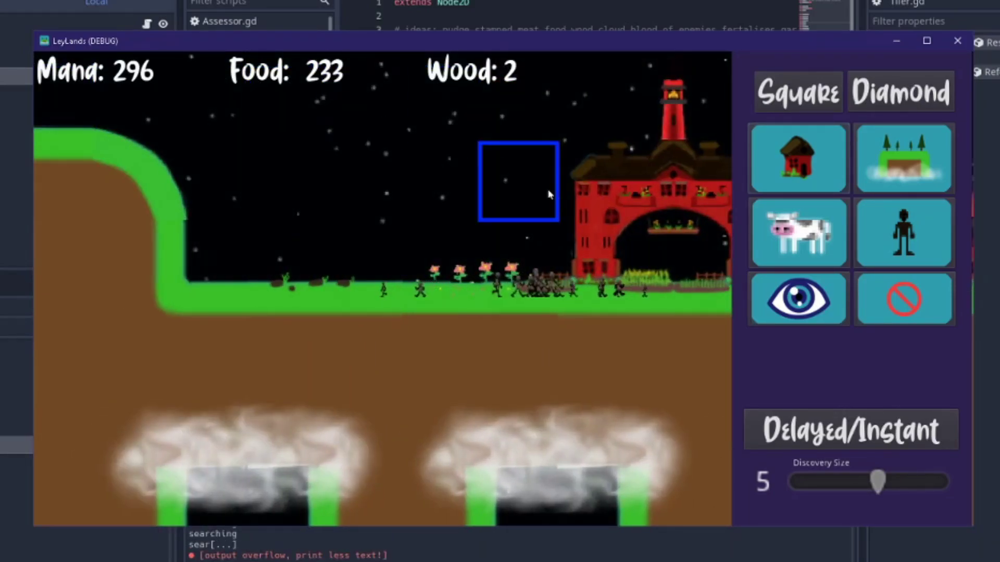
key("Right")
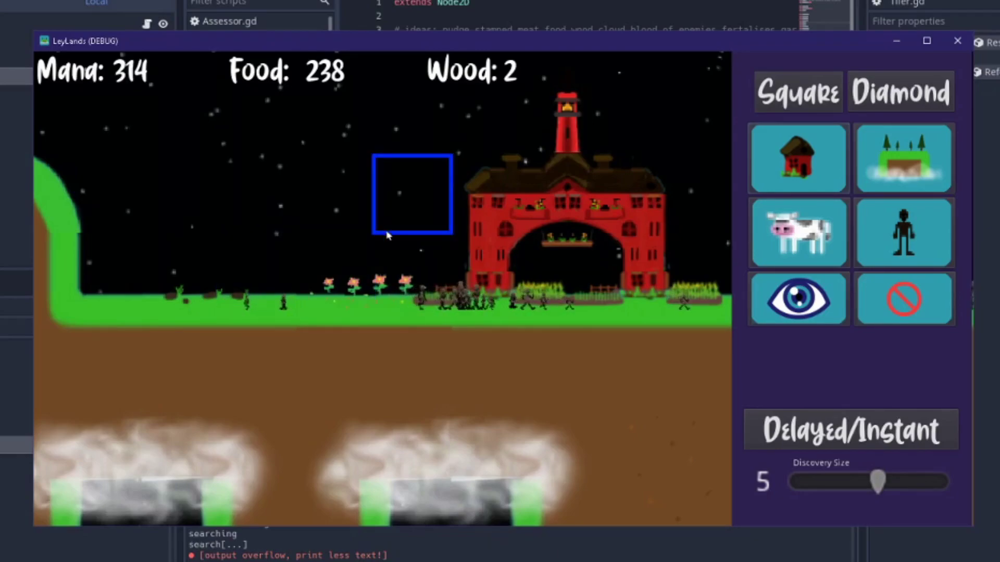
Step: Fill the gap between the settlement plateau and the hilltop mana tower with two land blocks level with the plateau
scroll(386, 232, "down", 4)
middle_click_drag(573, 276, 321, 264)
left_click(884, 157)
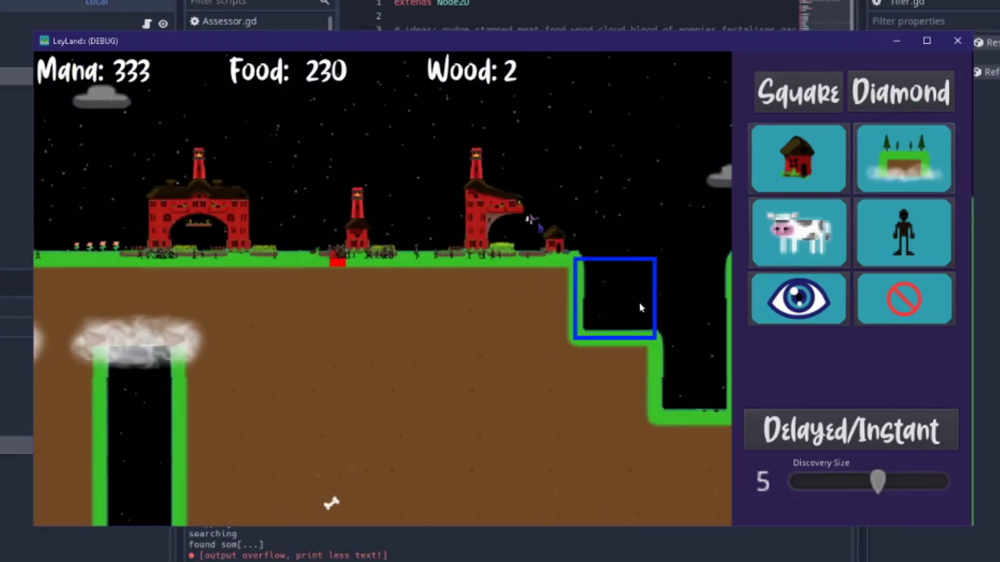
left_click(640, 305)
middle_click_drag(639, 307, 388, 319)
left_click(474, 312)
middle_click_drag(592, 334, 395, 337)
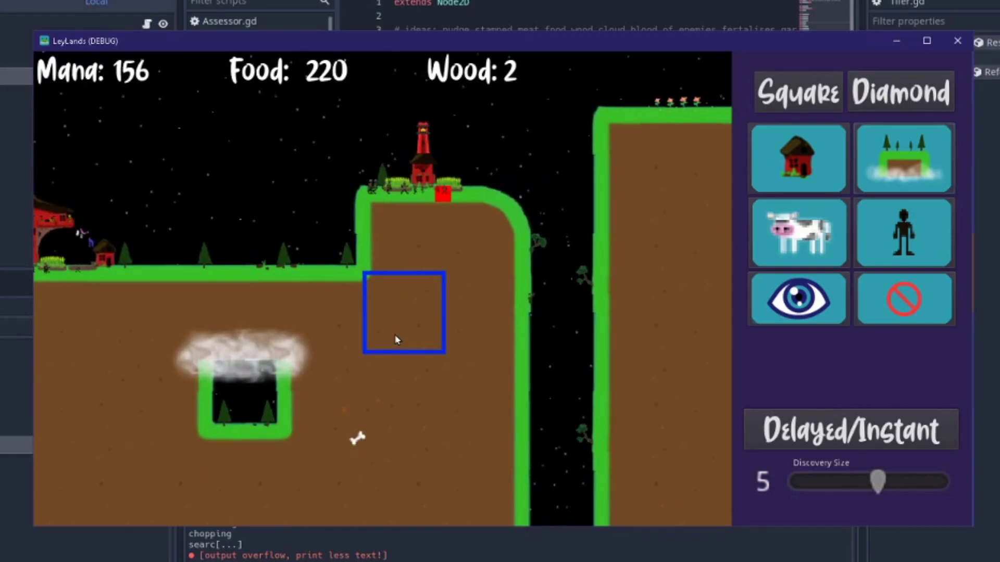
Step: Bridge the deep shaft east of the hilltop mana tower with a land block level with the hilltop
left_click(576, 239)
middle_click_drag(451, 280, 575, 306)
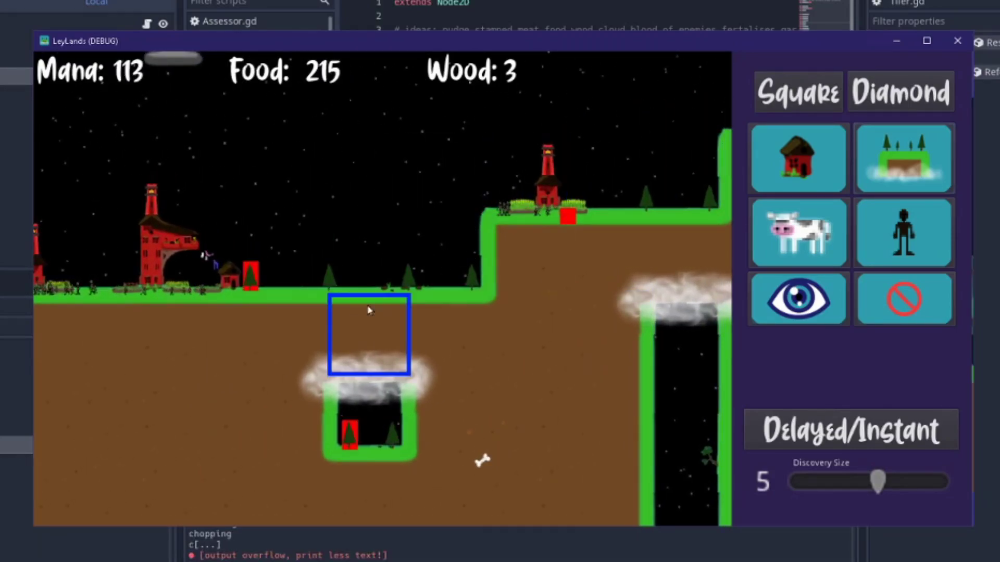
middle_click_drag(354, 317, 445, 316)
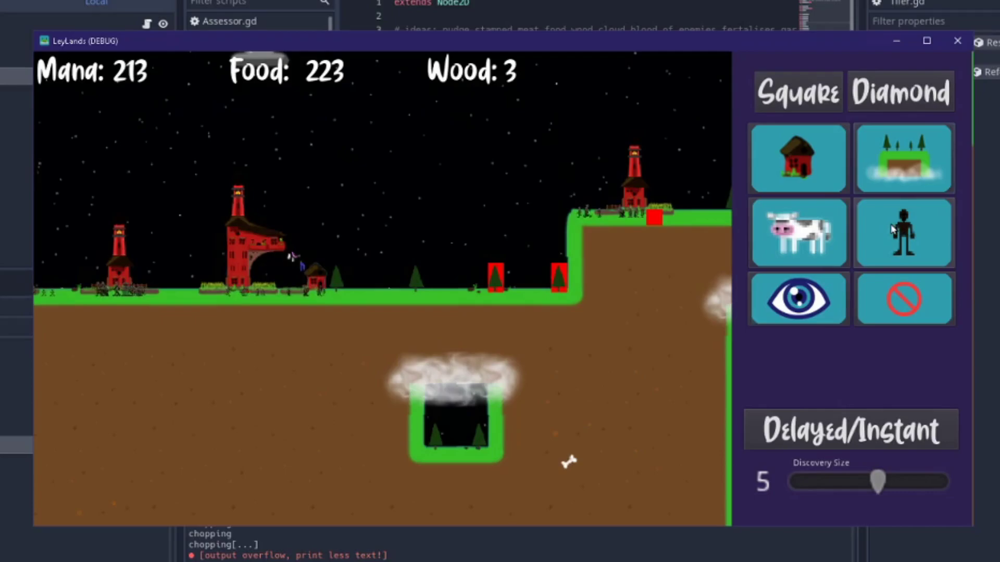
Step: Remove the raised land block at the western end of the settlement plateau
middle_click_drag(303, 259, 710, 217)
middle_click_drag(391, 224, 634, 223)
left_click(325, 224)
Step: Remove the raised land block on the cliff east of the bridged shaft to extend the hilltop's level ground
middle_click_drag(569, 301, 39, 292)
middle_click_drag(721, 265, 373, 275)
middle_click_drag(667, 185, 542, 223)
left_click(581, 199)
middle_click_drag(679, 187, 620, 237)
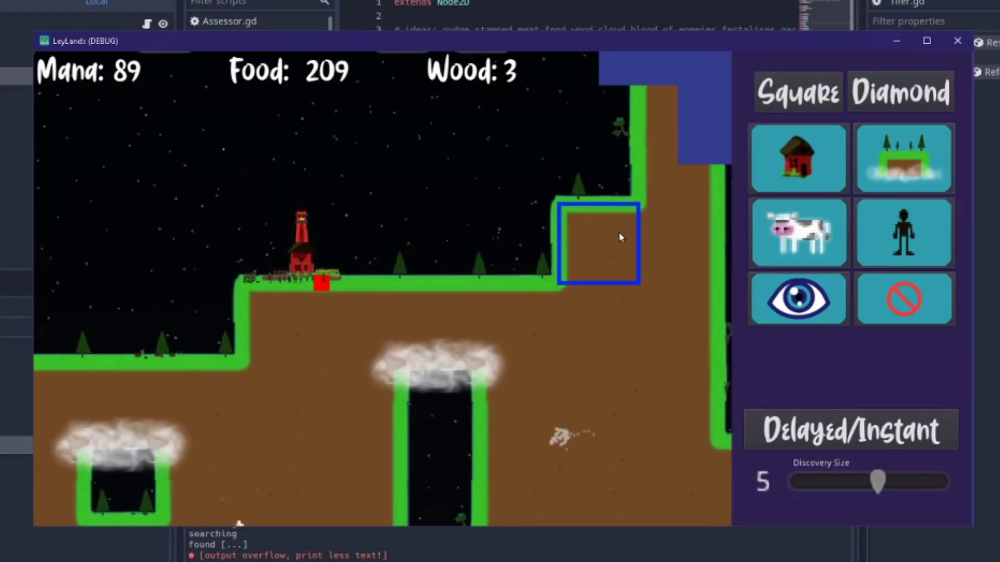
Step: Build a house between the trees east of the hilltop mana tower, and try to stack another one above it
middle_click_drag(479, 252, 664, 181)
middle_click_drag(547, 234, 492, 260)
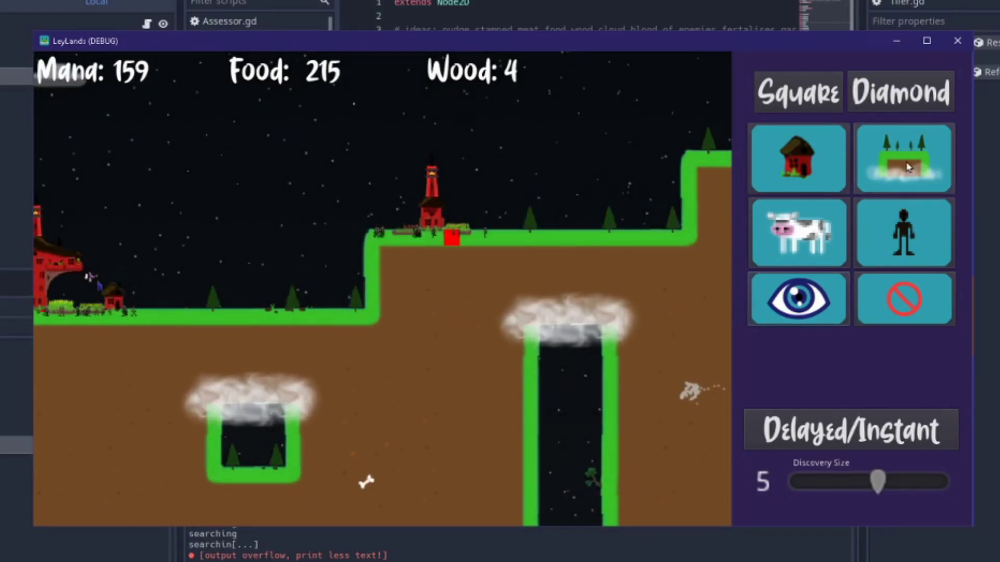
scroll(554, 229, "up", 2)
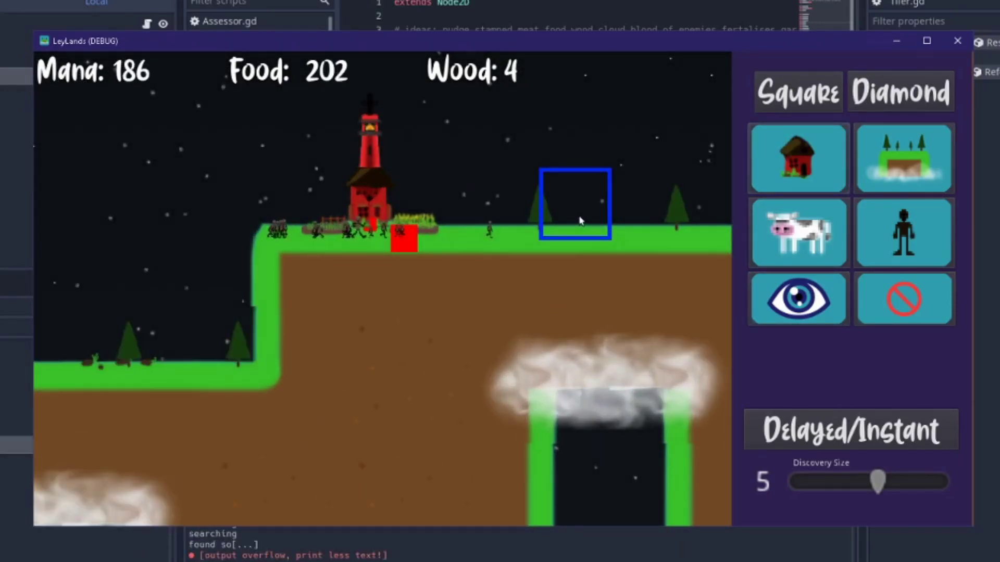
left_click(579, 220)
left_click(577, 156)
scroll(572, 164, "down", 2)
middle_click_drag(542, 206, 479, 227)
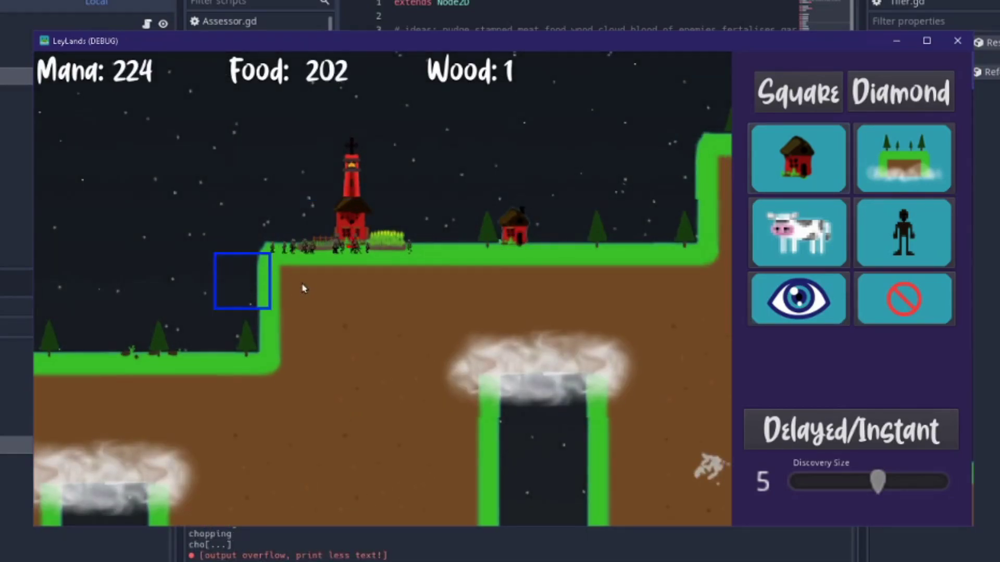
Step: Inspect the villagers and farms around the half-arched manor, the hilltop mana tower and its new neighbouring house
middle_click_drag(304, 289, 735, 231)
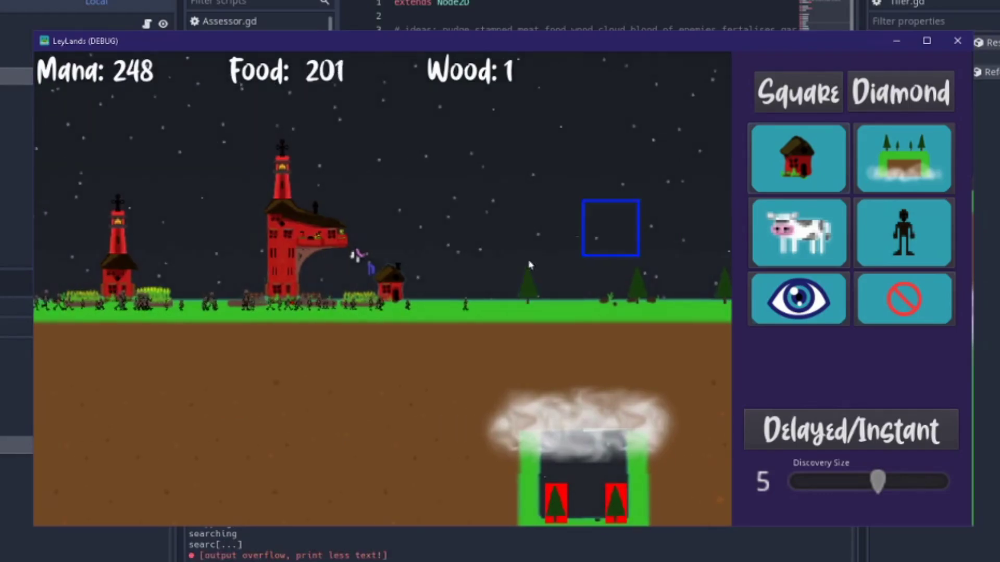
middle_click_drag(424, 284, 651, 265)
scroll(461, 281, "down", 3)
middle_click_drag(402, 297, 315, 356)
middle_click_drag(530, 268, 297, 284)
scroll(524, 283, "up", 2)
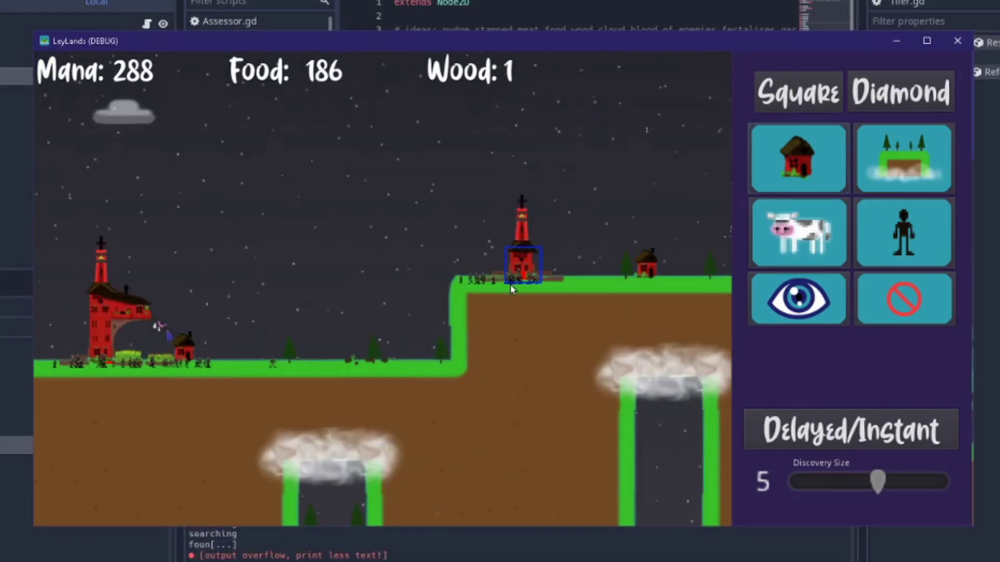
scroll(511, 290, "up", 2)
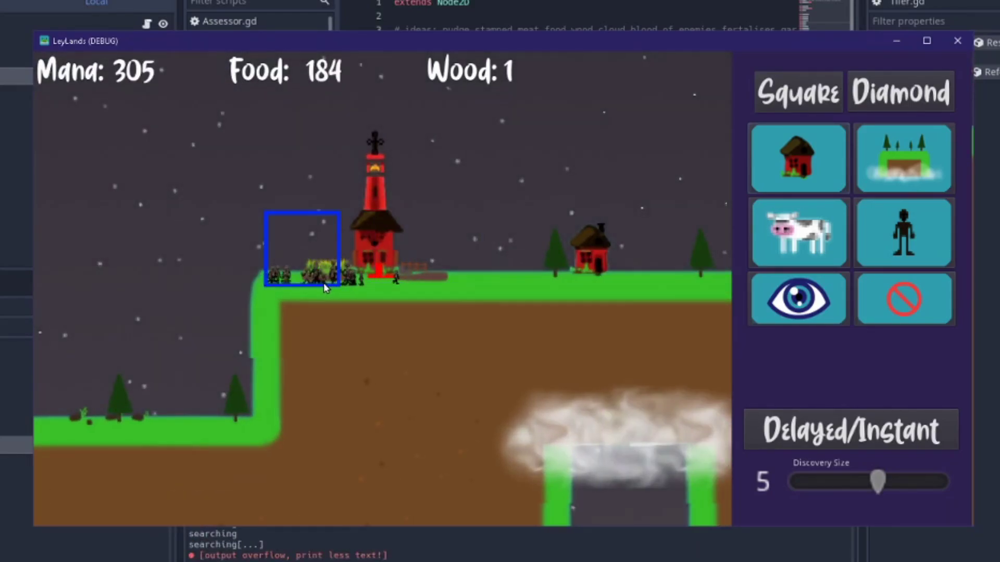
scroll(324, 284, "down", 3)
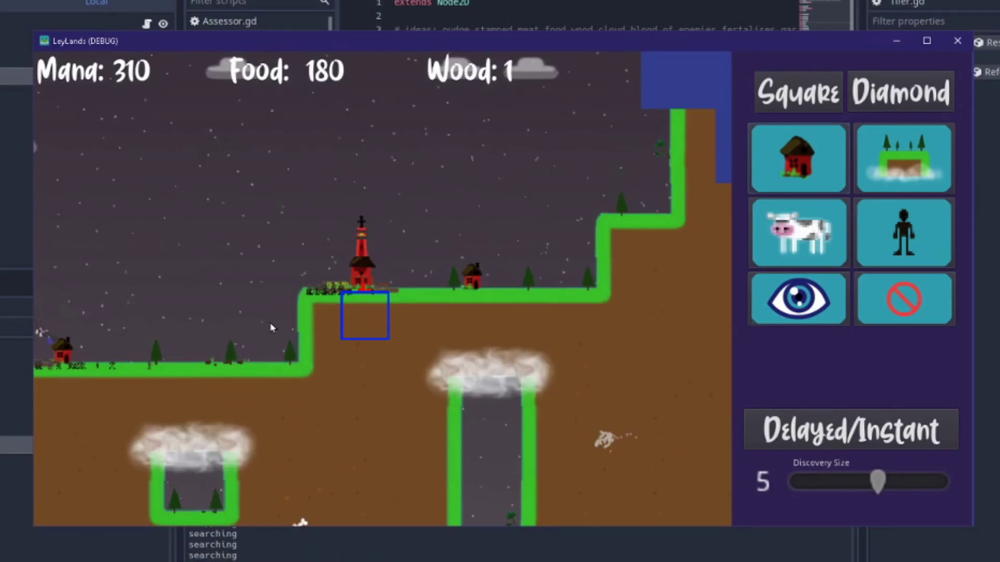
middle_click_drag(271, 327, 551, 277)
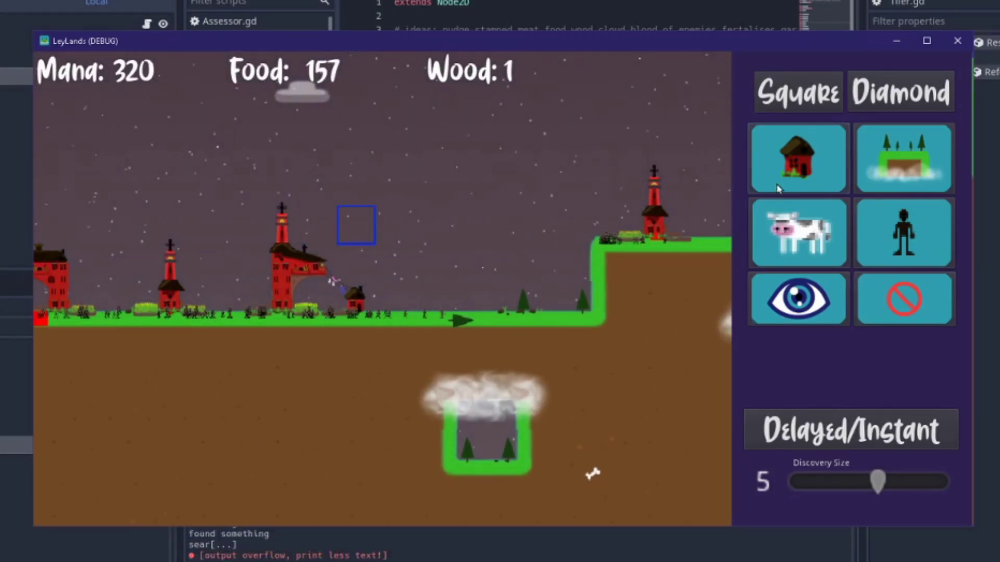
Step: Create a floating island of three adjacent land blocks in the sky between the half-arched manor and the hilltop mana tower
left_click(897, 163)
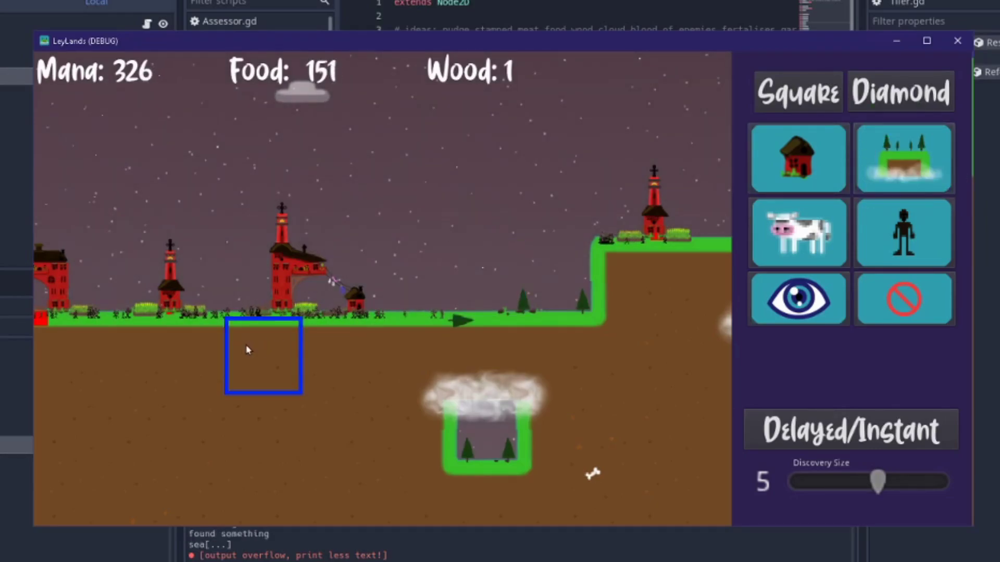
middle_click_drag(248, 349, 618, 328)
key("Left")
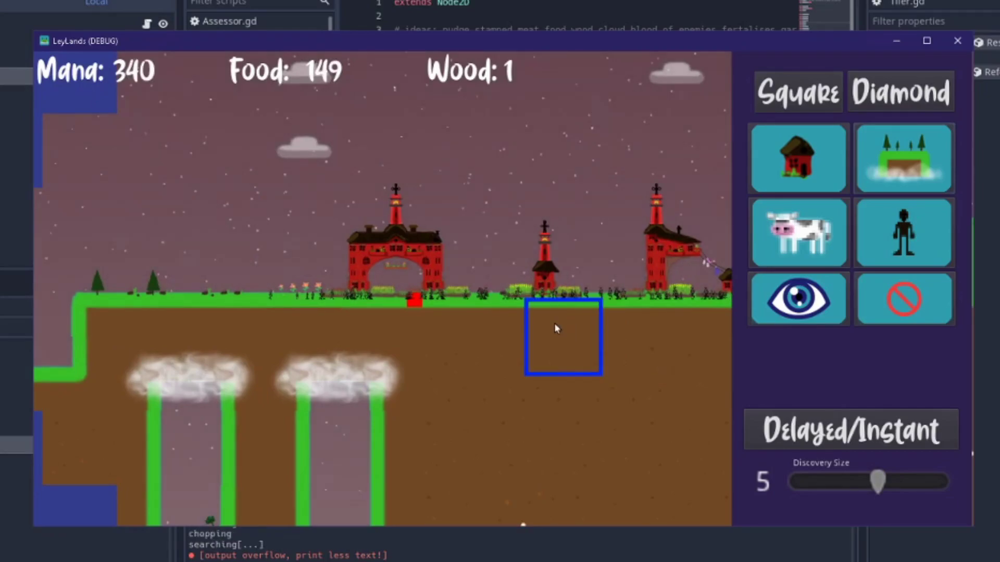
scroll(580, 315, "down", 1)
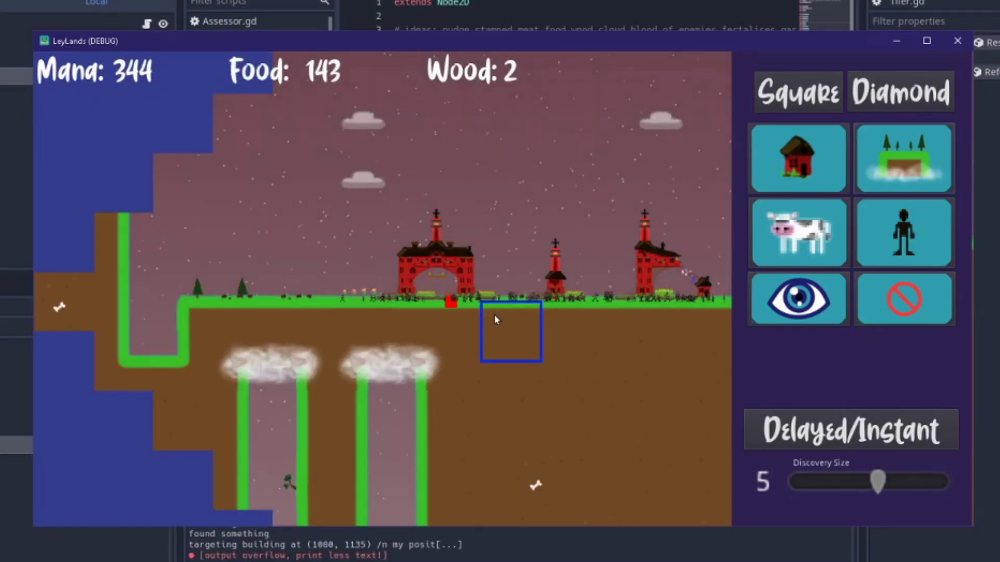
middle_click_drag(620, 298, 275, 312)
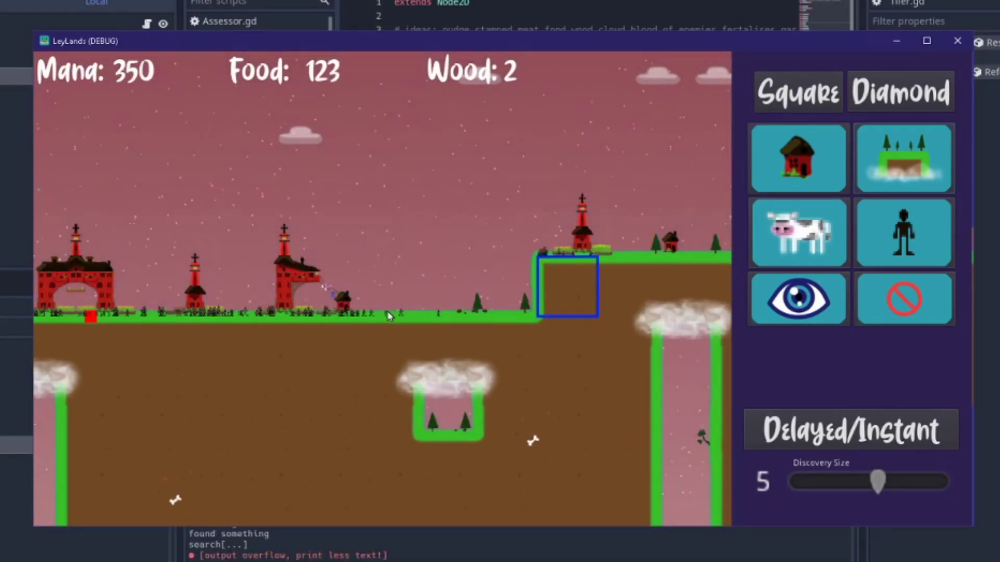
left_click(409, 183)
middle_click_drag(408, 210, 501, 217)
left_click(513, 214)
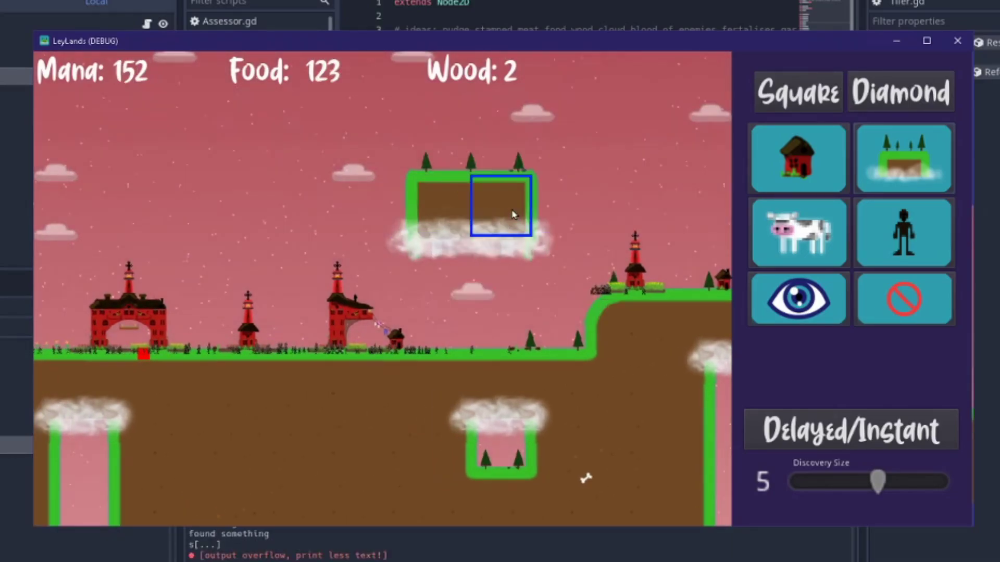
left_click(392, 207)
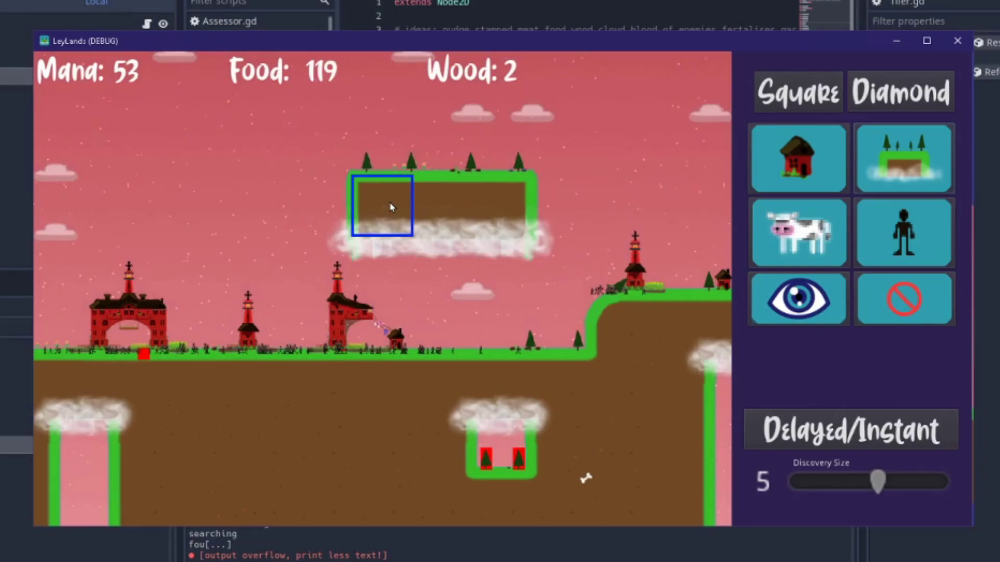
Step: Inspect the floating island, the walled pit beneath the ground and the villagers around the half-arched manor and its neighbouring house
middle_click_drag(465, 266, 500, 248)
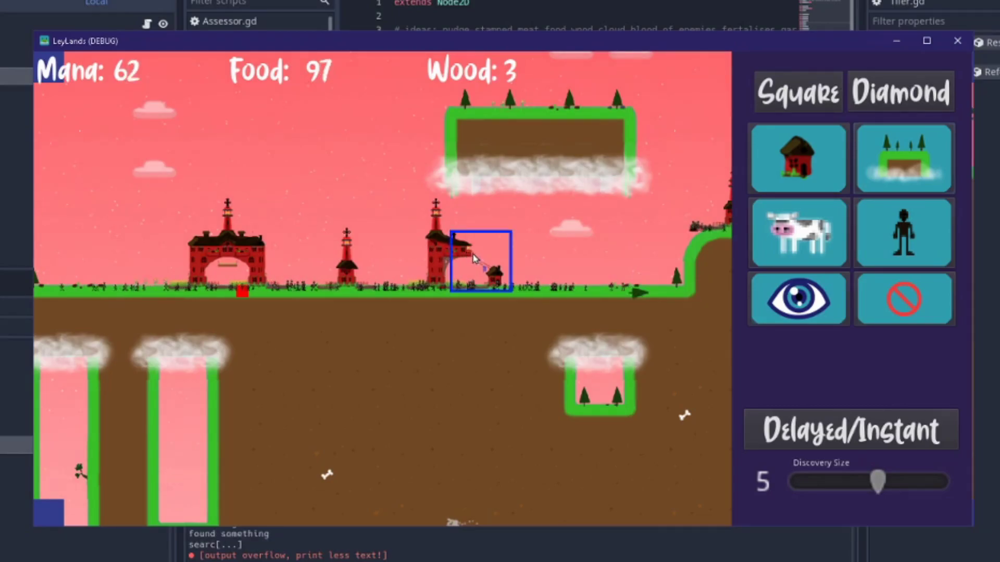
middle_click_drag(523, 266, 282, 332)
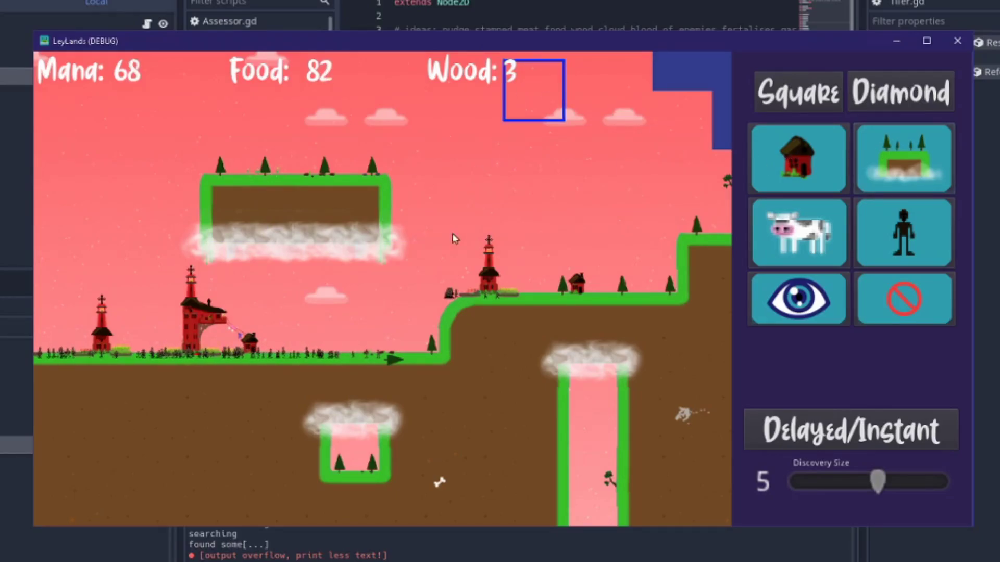
middle_click_drag(395, 363, 443, 229)
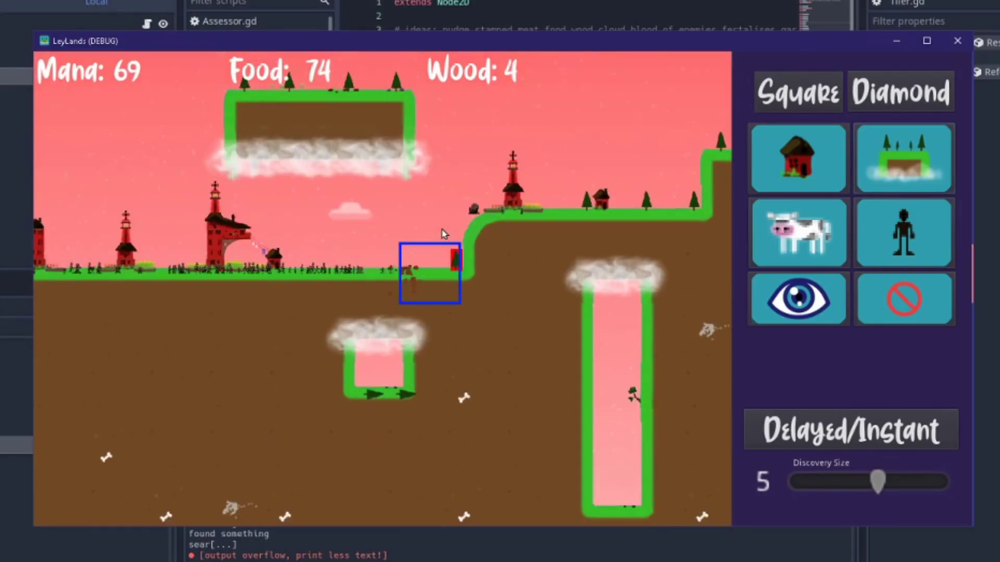
scroll(412, 349, "up", 5)
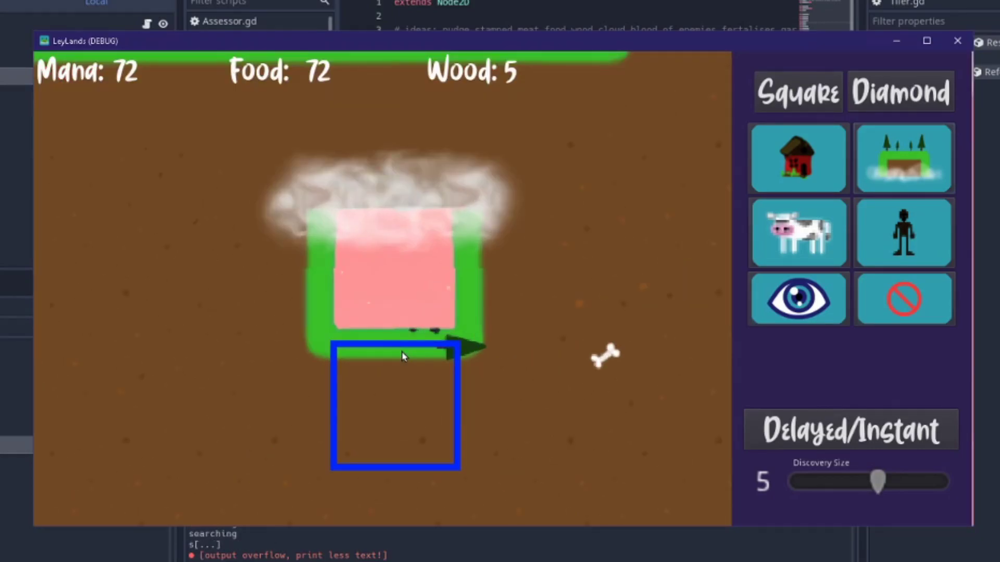
scroll(436, 326, "down", 4)
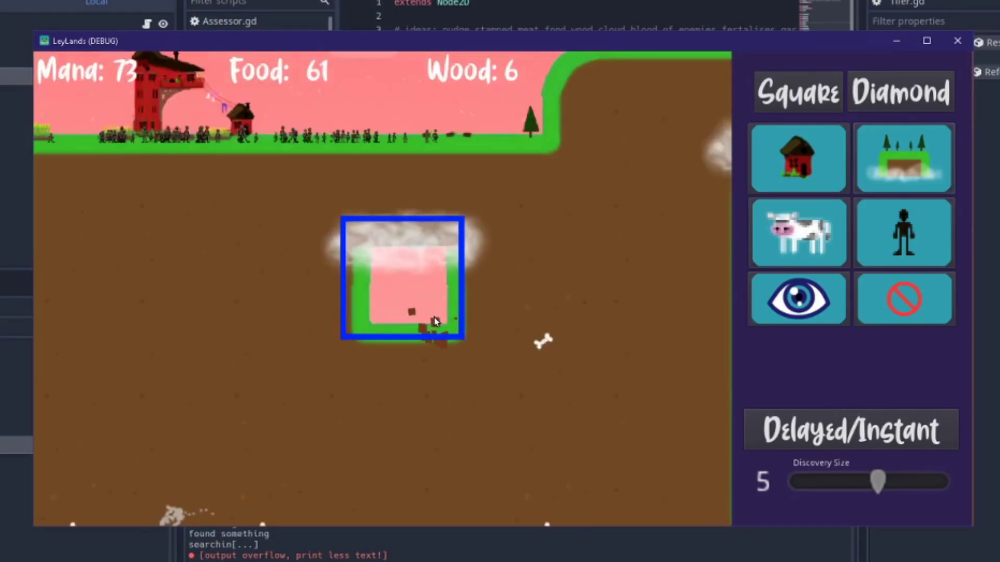
middle_click_drag(322, 255, 405, 343)
scroll(335, 279, "up", 5)
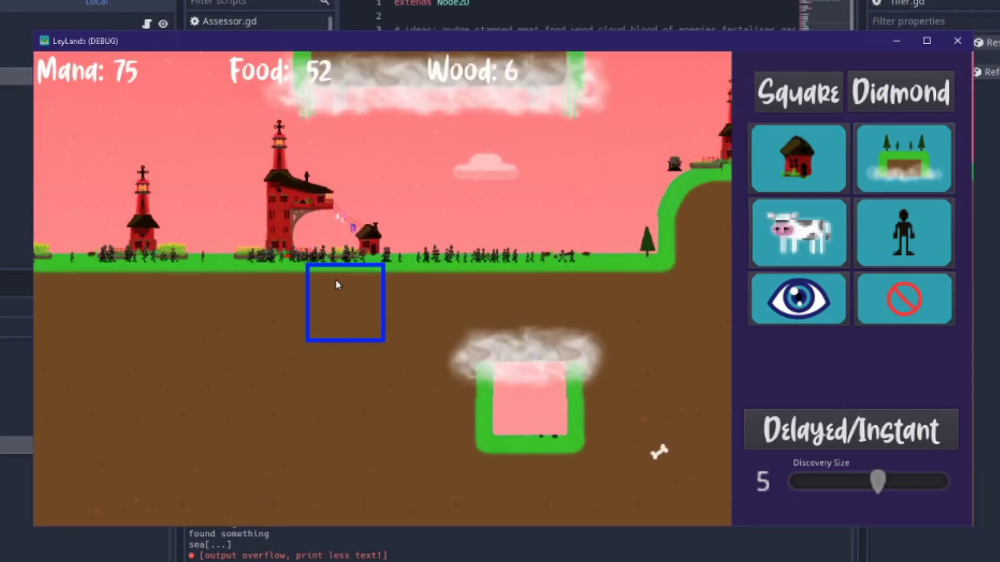
scroll(442, 233, "up", 2)
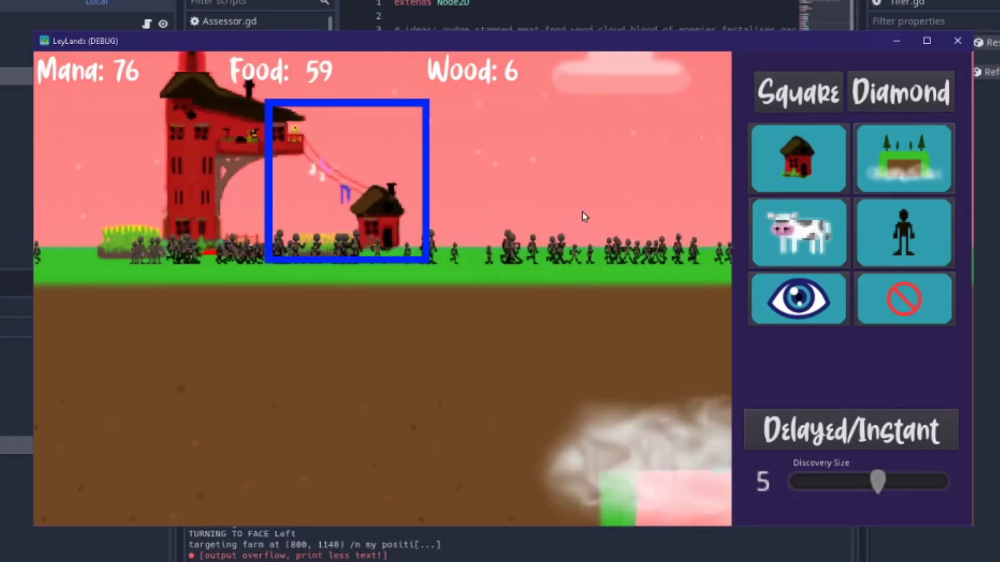
middle_click_drag(538, 220, 404, 237)
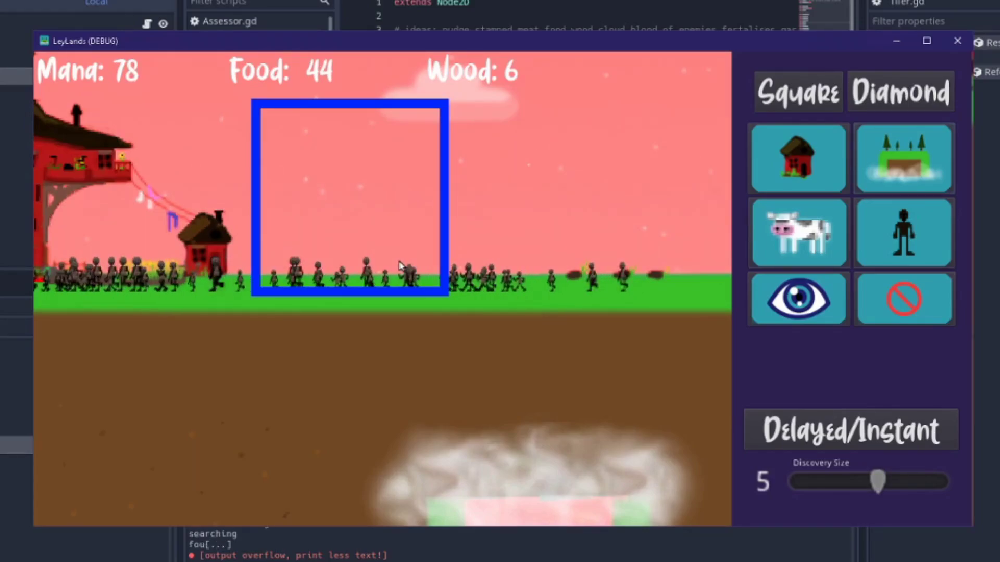
scroll(400, 267, "down", 1)
scroll(400, 266, "down", 1)
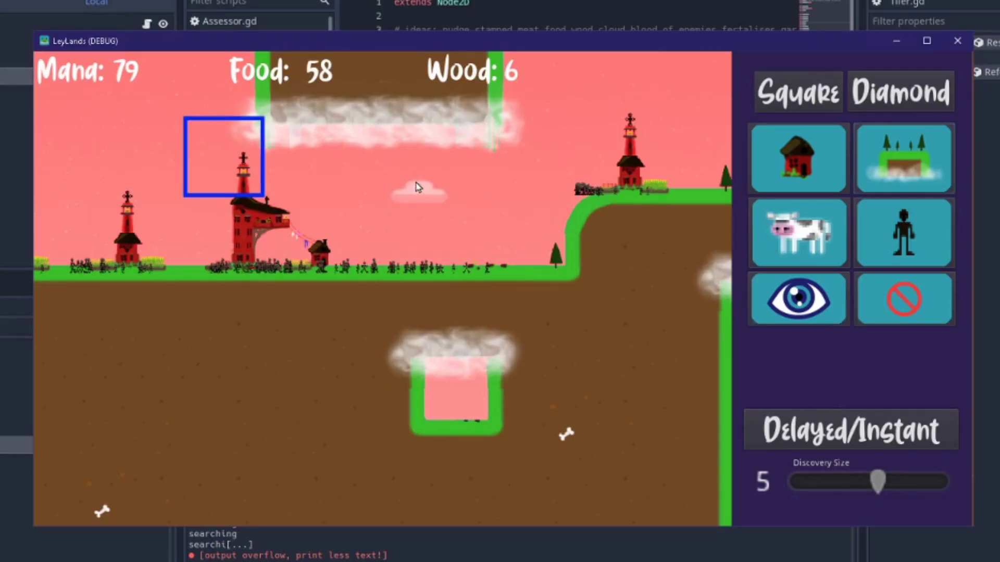
middle_click_drag(432, 197, 358, 239)
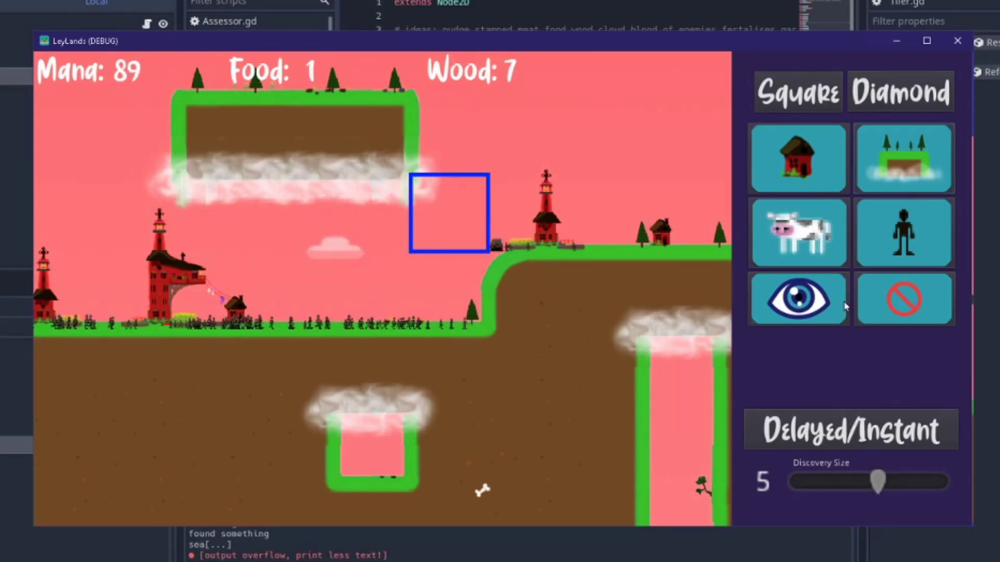
Step: Restart the game with a fresh world and discover an area in the middle of the unexplored map
left_click(890, 305)
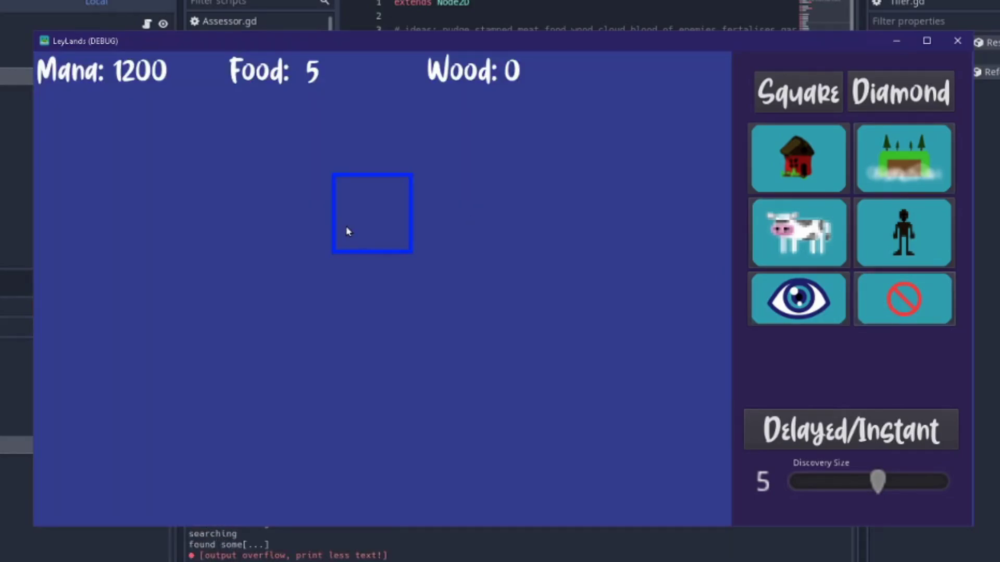
middle_click_drag(355, 232, 160, 282)
scroll(232, 284, "down", 4)
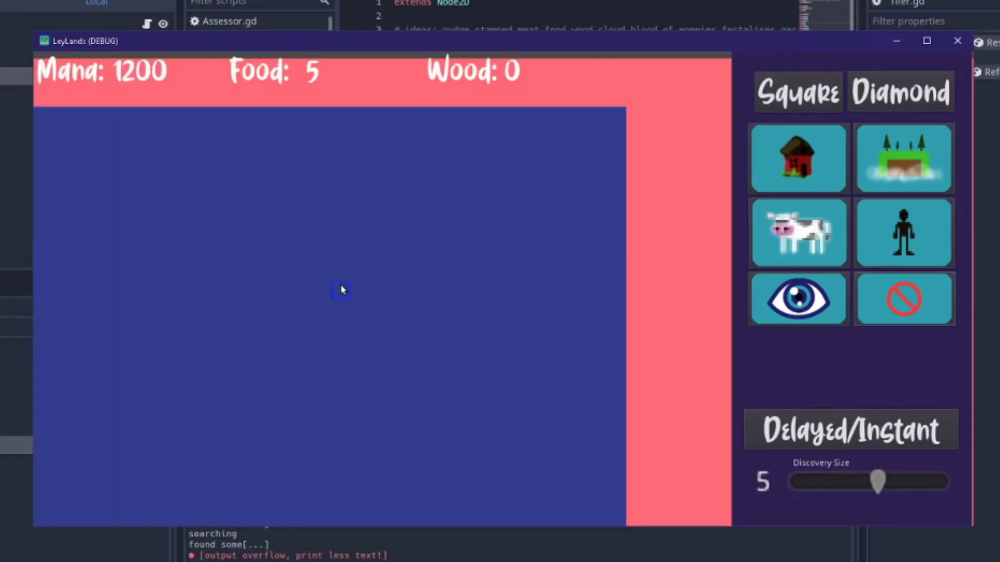
middle_click_drag(339, 286, 523, 211)
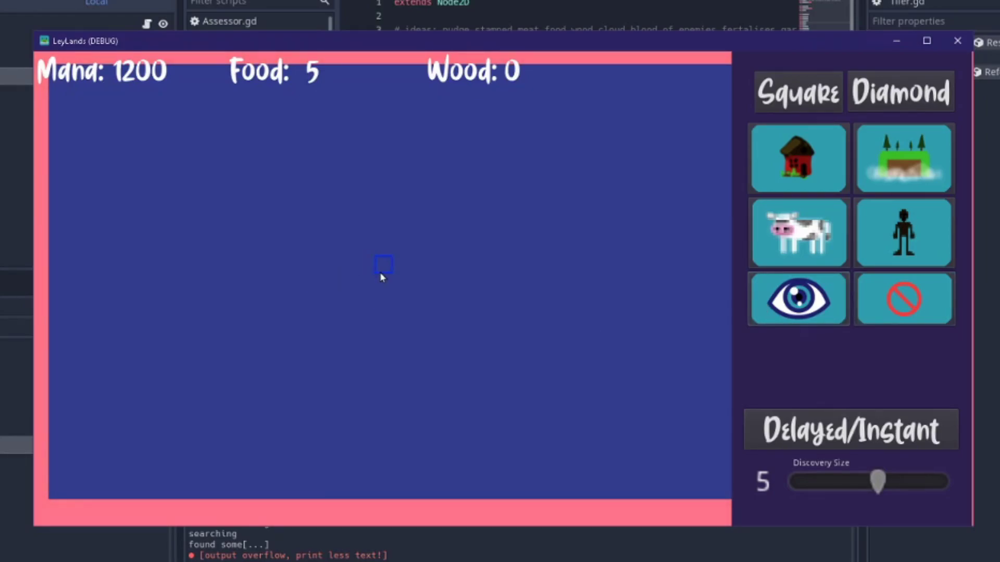
left_click(381, 274)
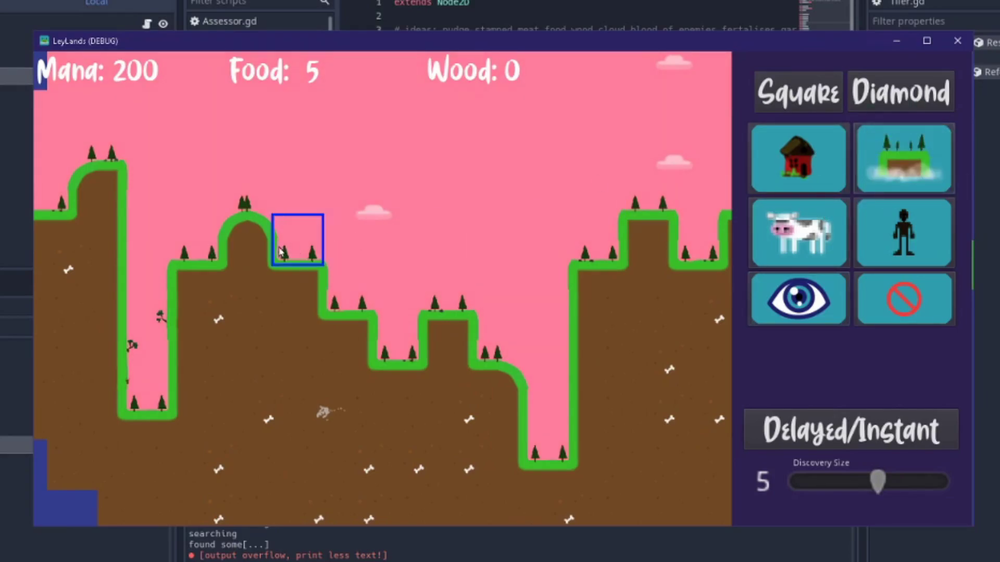
Step: Remove the rounded hump on the hilltop and fill the lower step east of it to extend the level ground
left_click(280, 253)
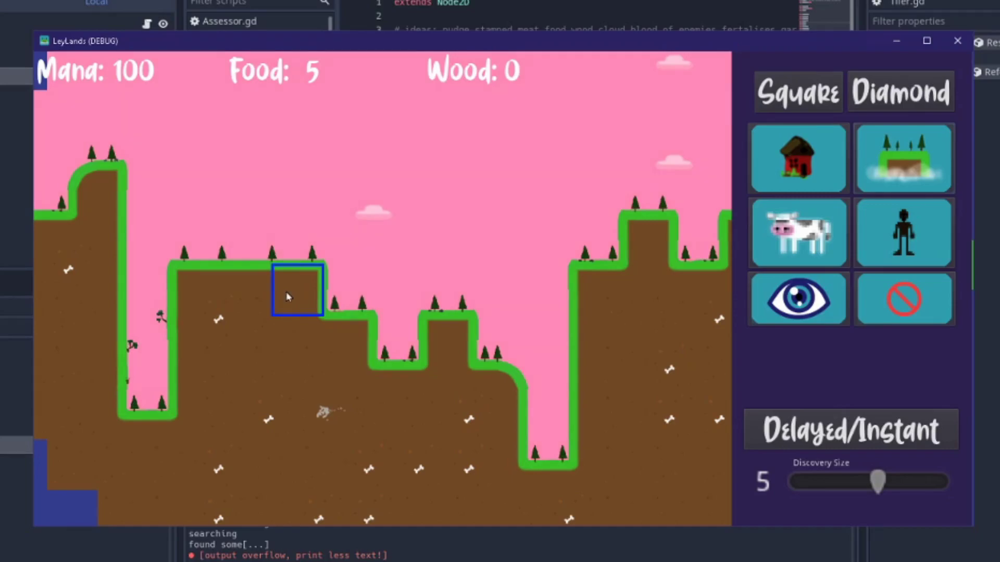
left_click(358, 293)
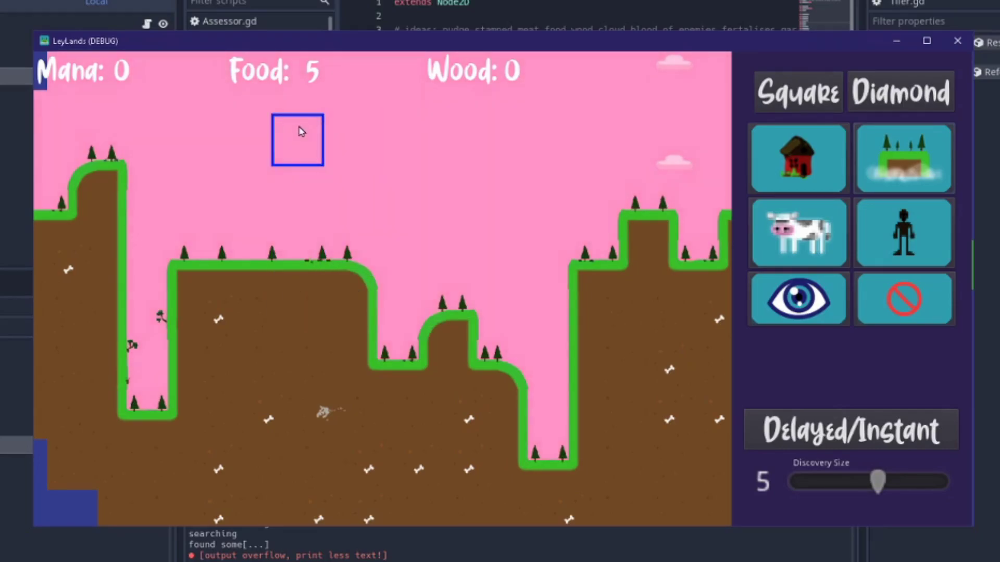
scroll(298, 129, "up", 2)
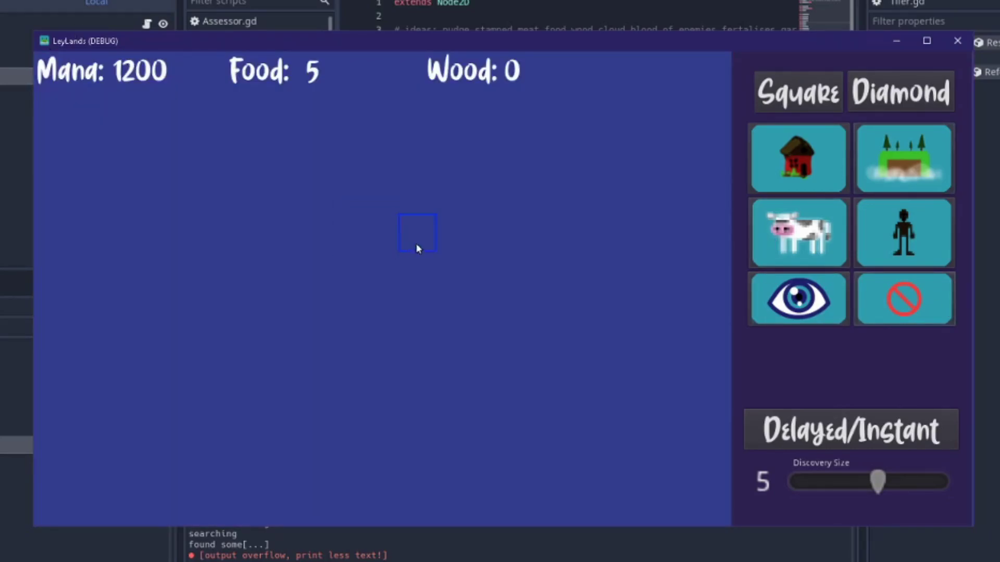
Step: Start over with another new world and reveal an area of land and sky in it
left_click(774, 288)
left_click(415, 272)
scroll(417, 262, "up", 3)
middle_click_drag(467, 239, 461, 341)
scroll(502, 255, "down", 5)
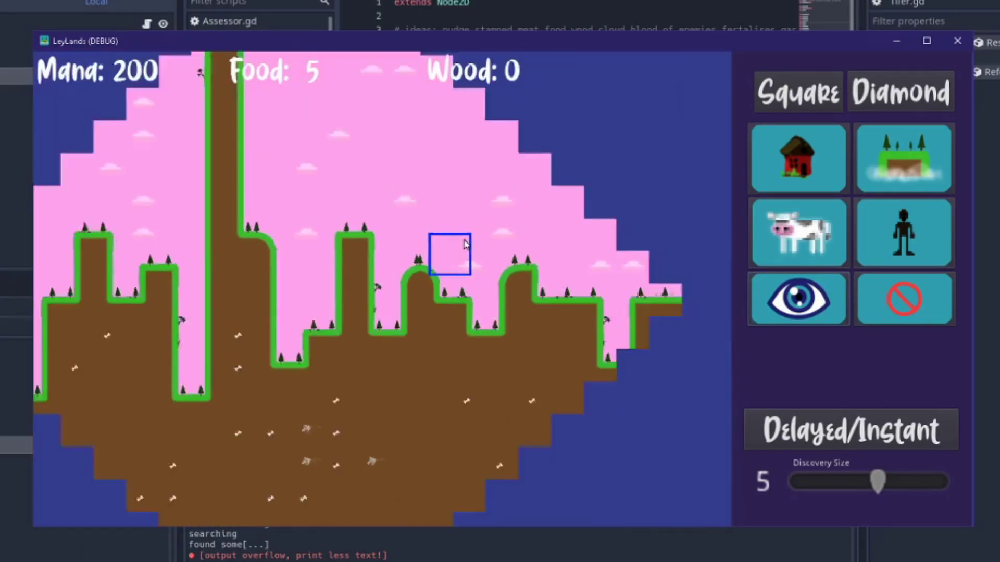
Step: Place two villagers on top of the narrow pillar of land and try to build a house beside them
scroll(470, 286, "up", 3)
scroll(470, 286, "up", 5)
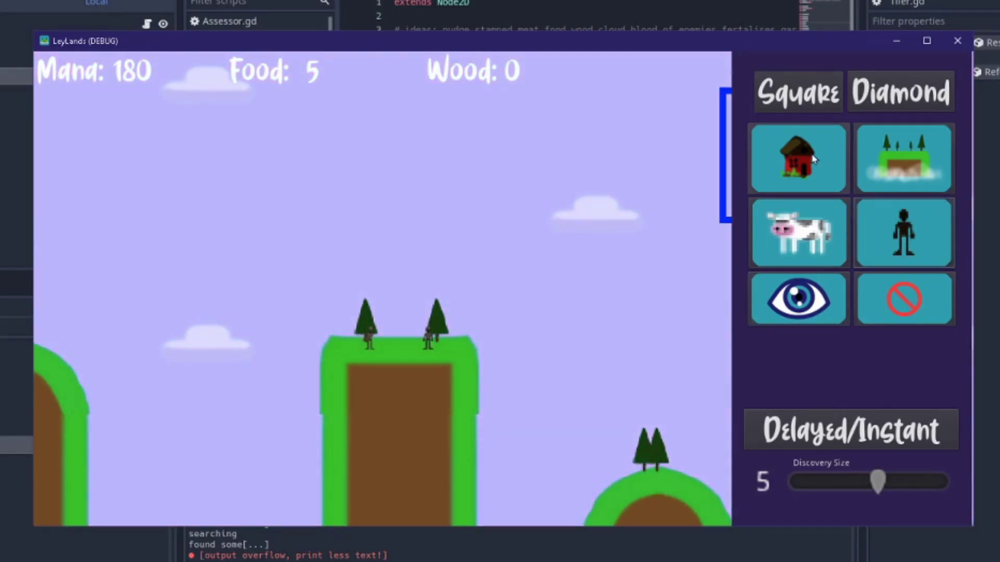
left_click(383, 303)
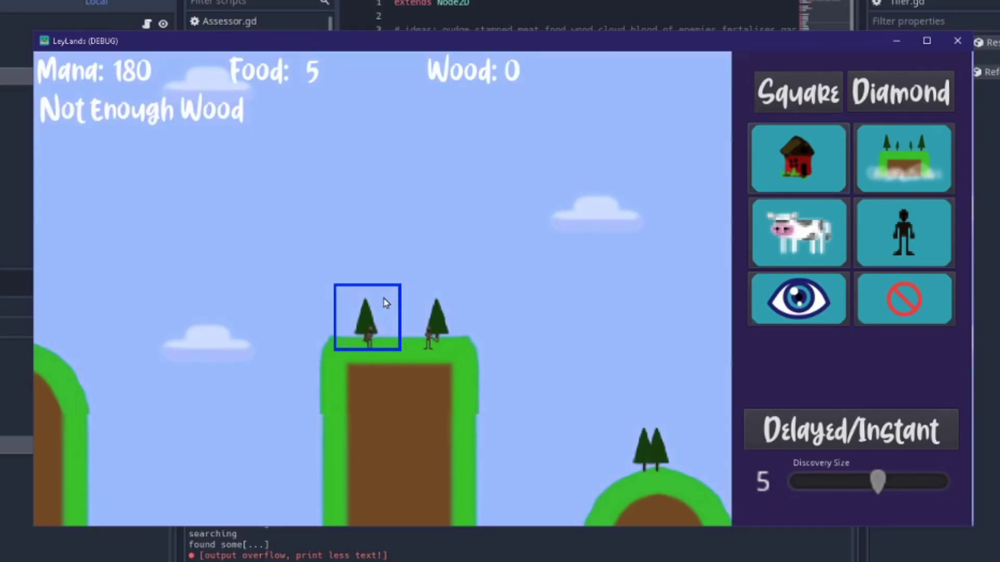
Step: Place a cow beside the villagers on the pillar, and move a tree from the western ledge to them for wood
left_click(778, 238)
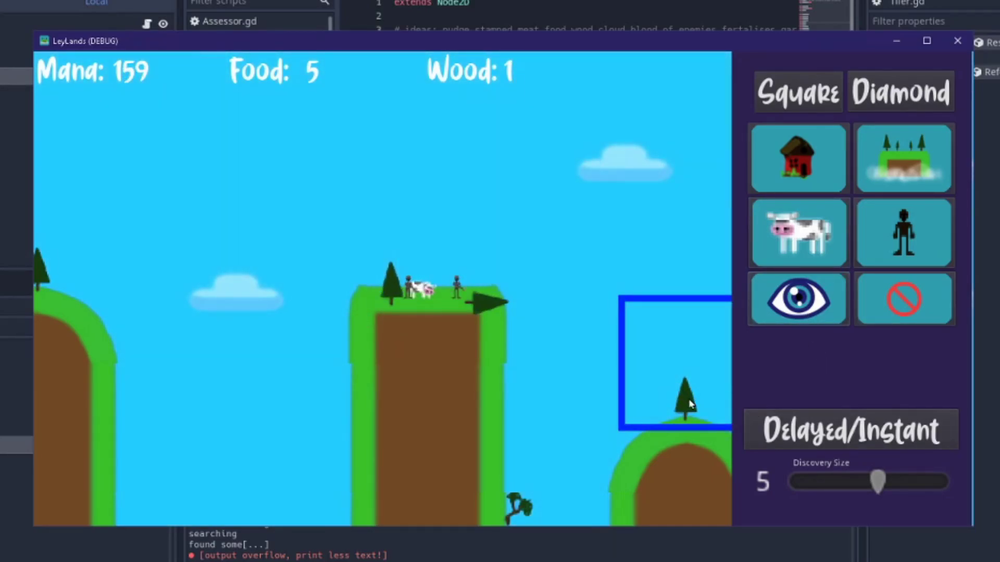
middle_click_drag(95, 286, 299, 270)
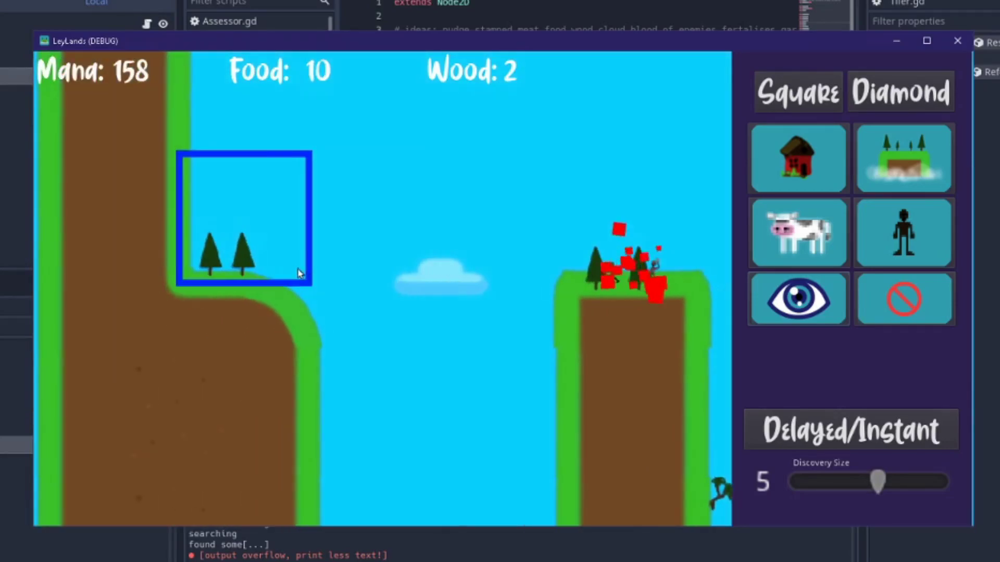
left_click_drag(243, 270, 677, 224)
middle_click_drag(660, 226, 456, 225)
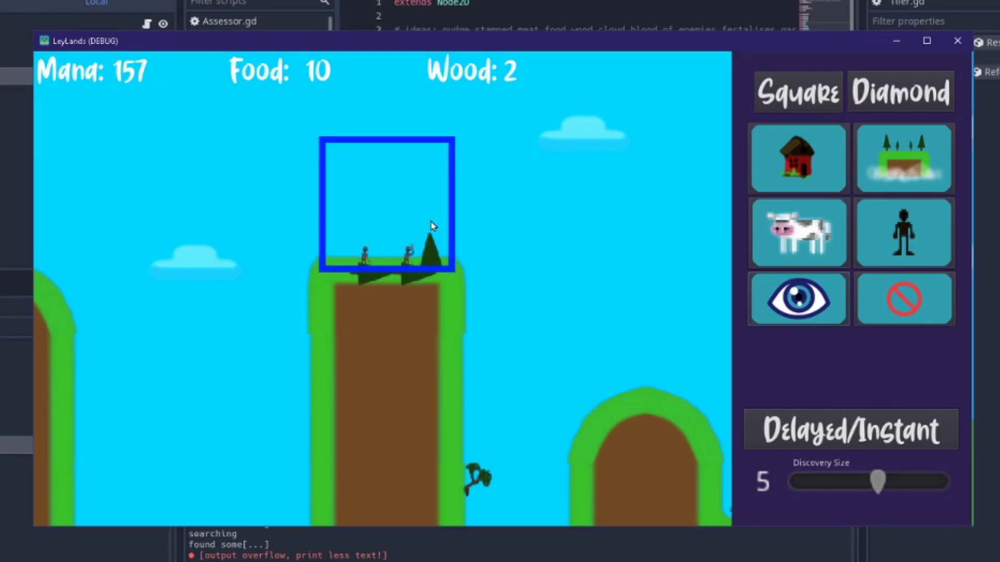
Step: Build a house on the western half of the pillar's top, beside the two villagers
scroll(431, 225, "down", 5)
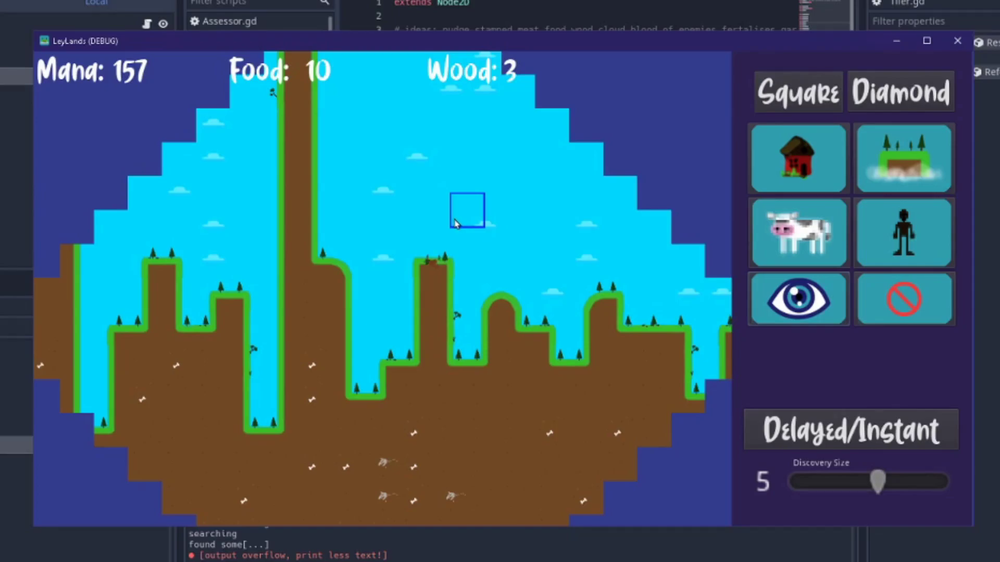
scroll(448, 226, "up", 3)
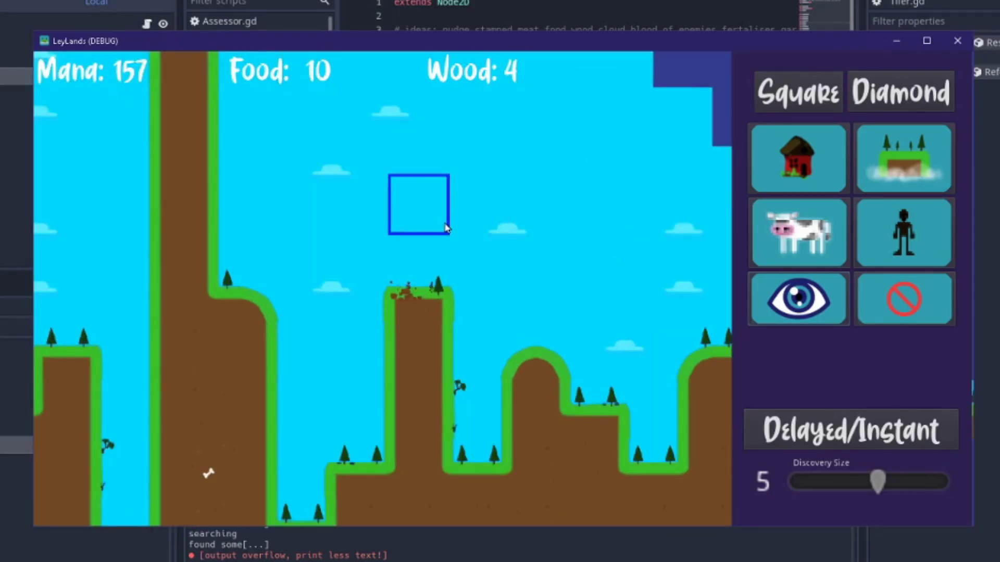
scroll(425, 282, "up", 3)
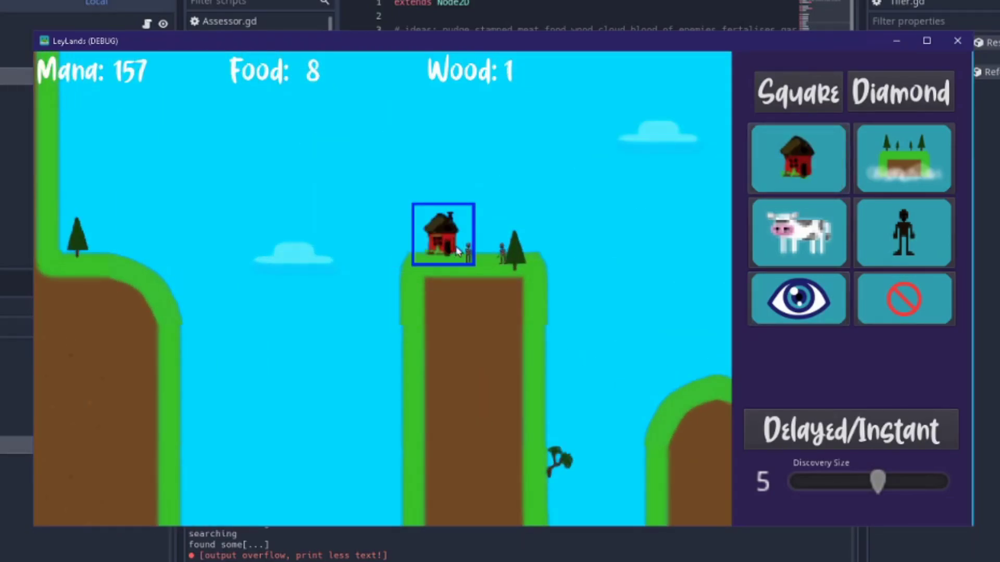
middle_click_drag(457, 252, 418, 264)
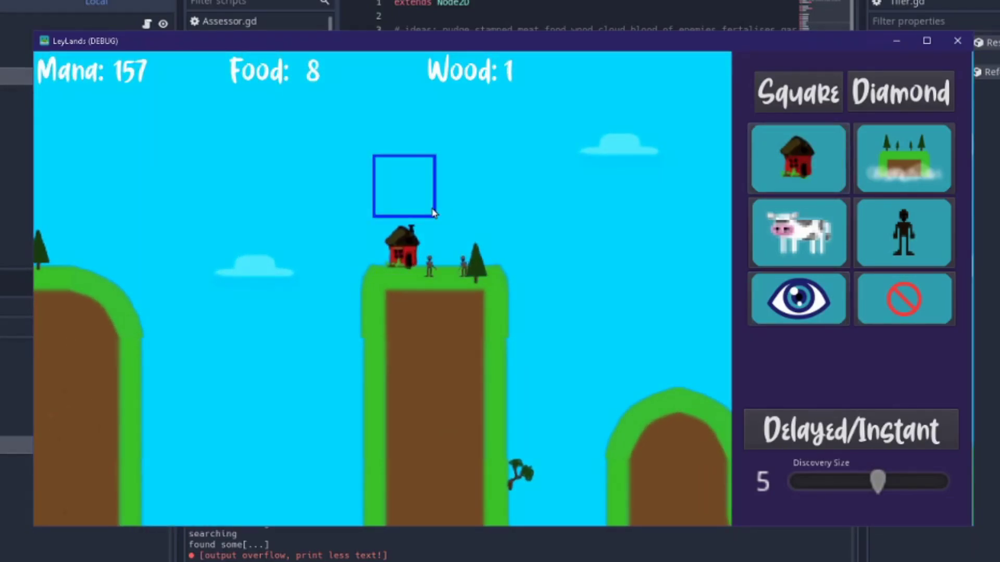